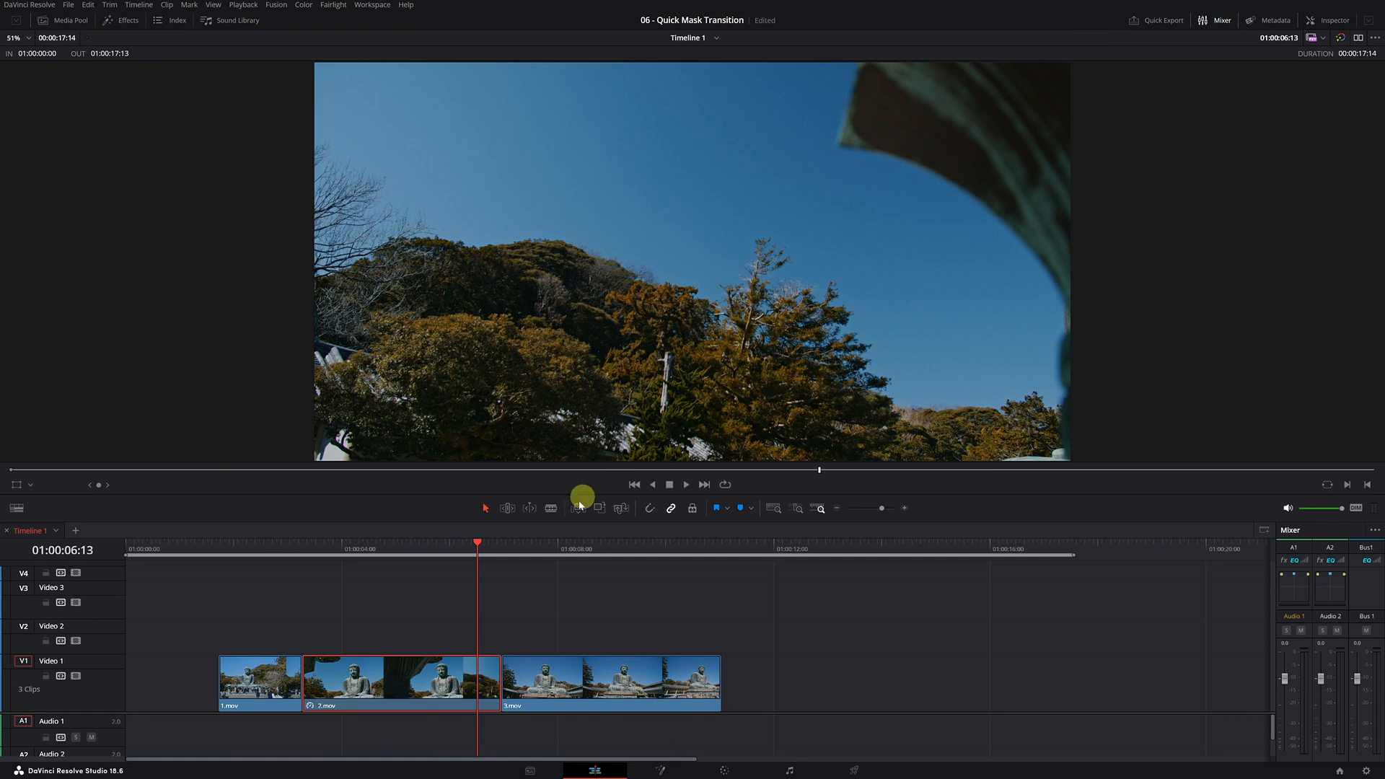
Scrub through 2.mov and 3.mov on the timeline to examine the foreground object passing the camera and the clip that follows
drag(516, 551, 677, 563)
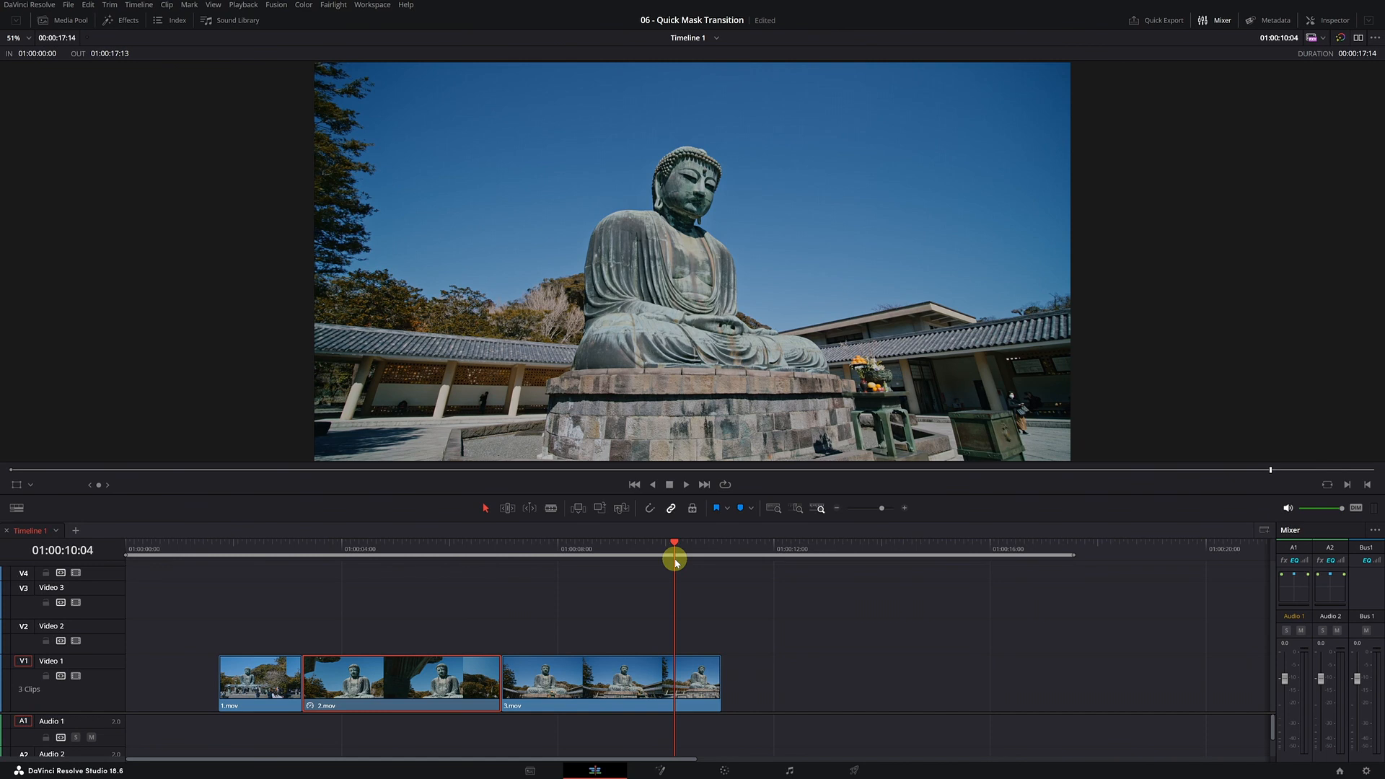
drag(341, 548, 468, 554)
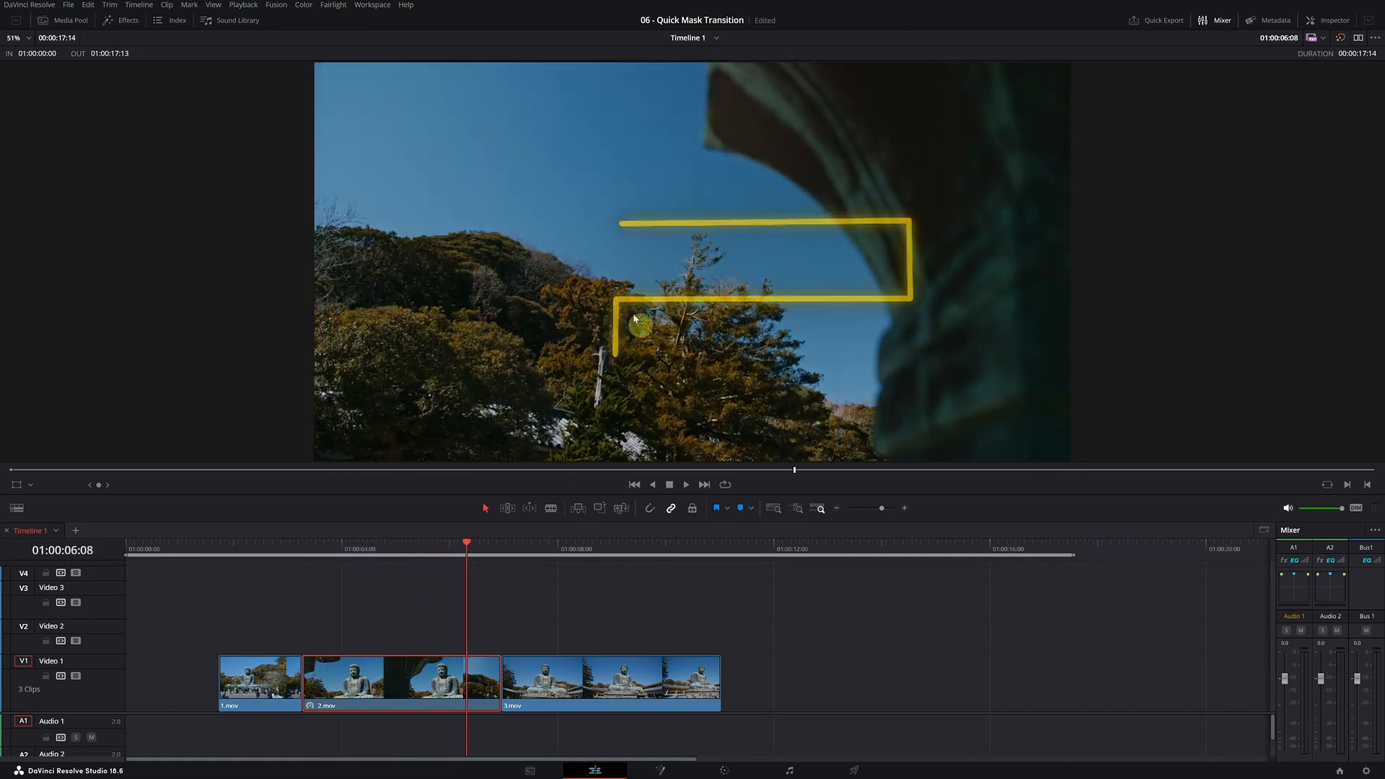
click(508, 552)
drag(508, 552, 686, 554)
drag(507, 547, 683, 559)
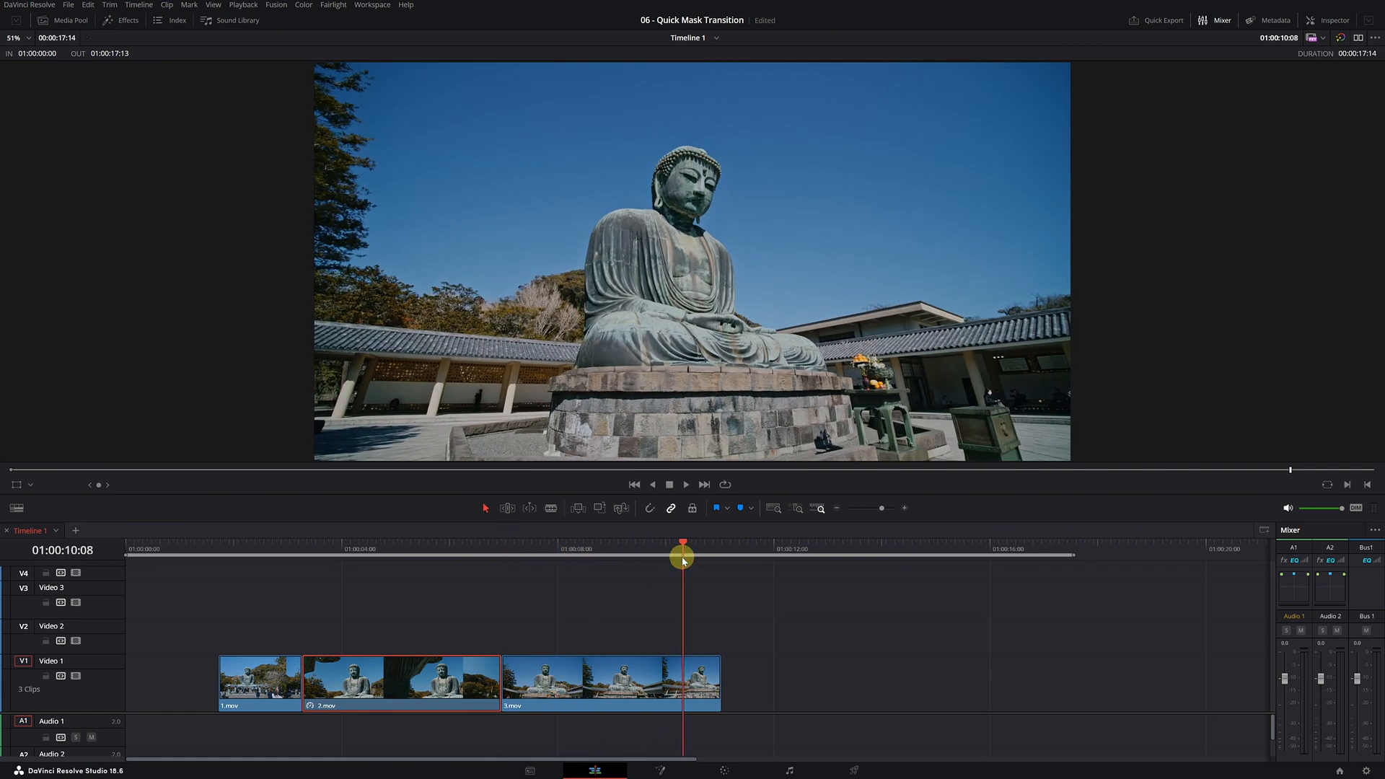
Park the playhead at 01:00:05:14, select the 2.mov clip and switch to the Color page
click(401, 548)
drag(400, 548, 427, 552)
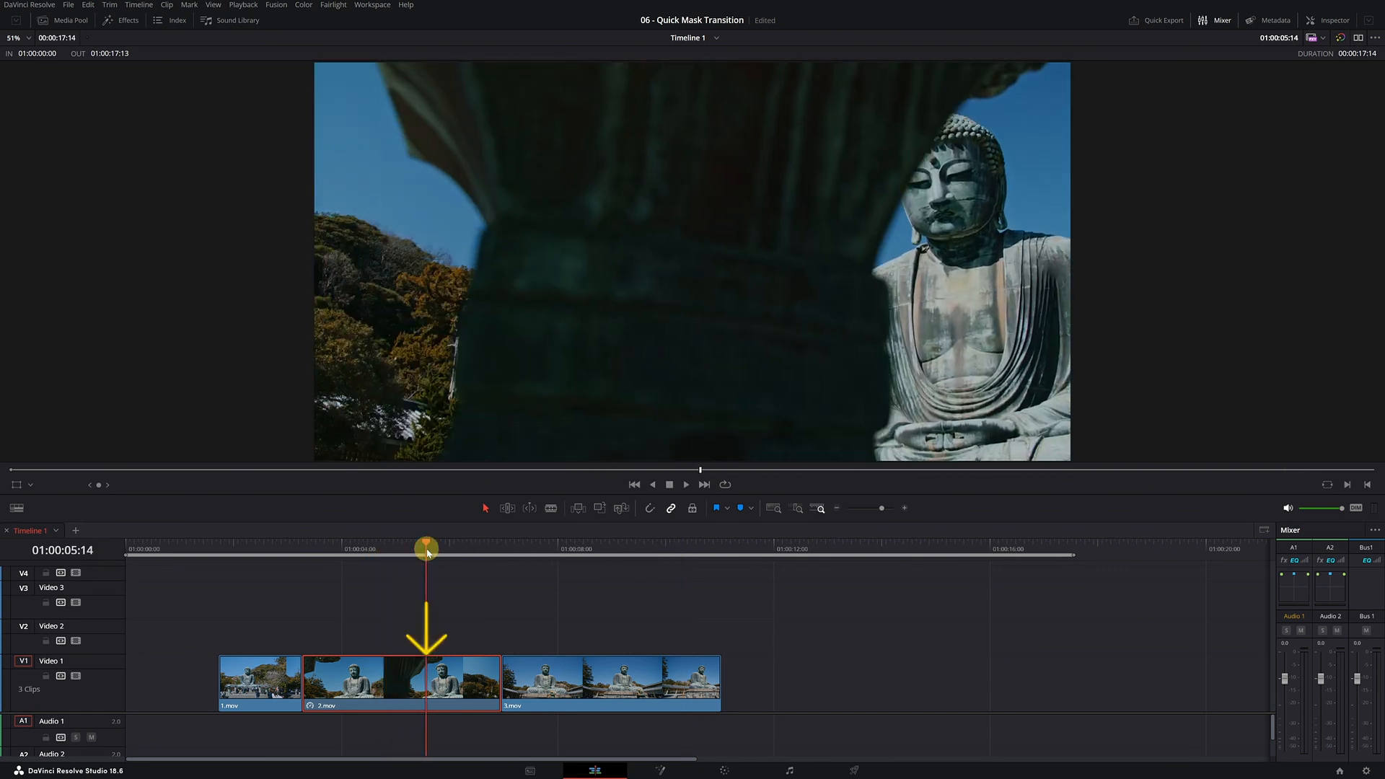
click(424, 675)
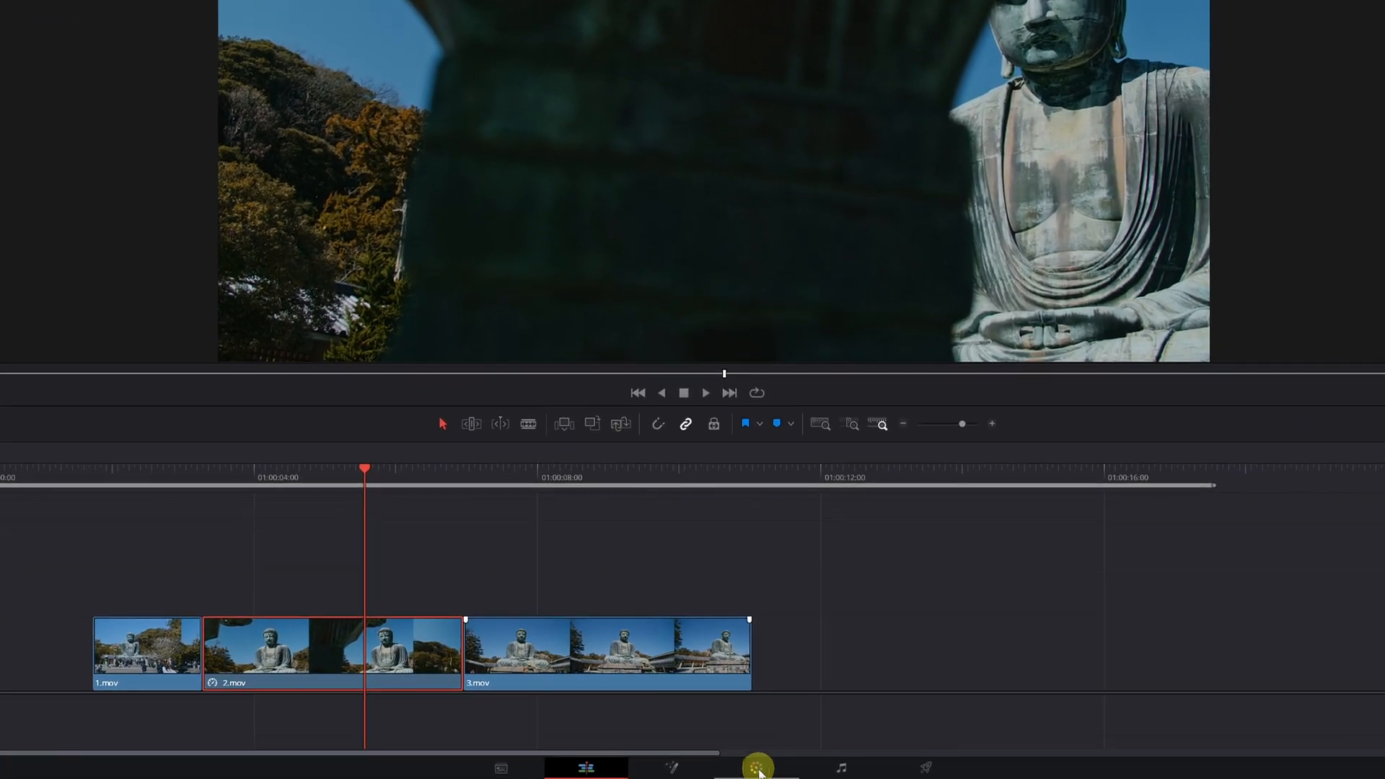
click(763, 769)
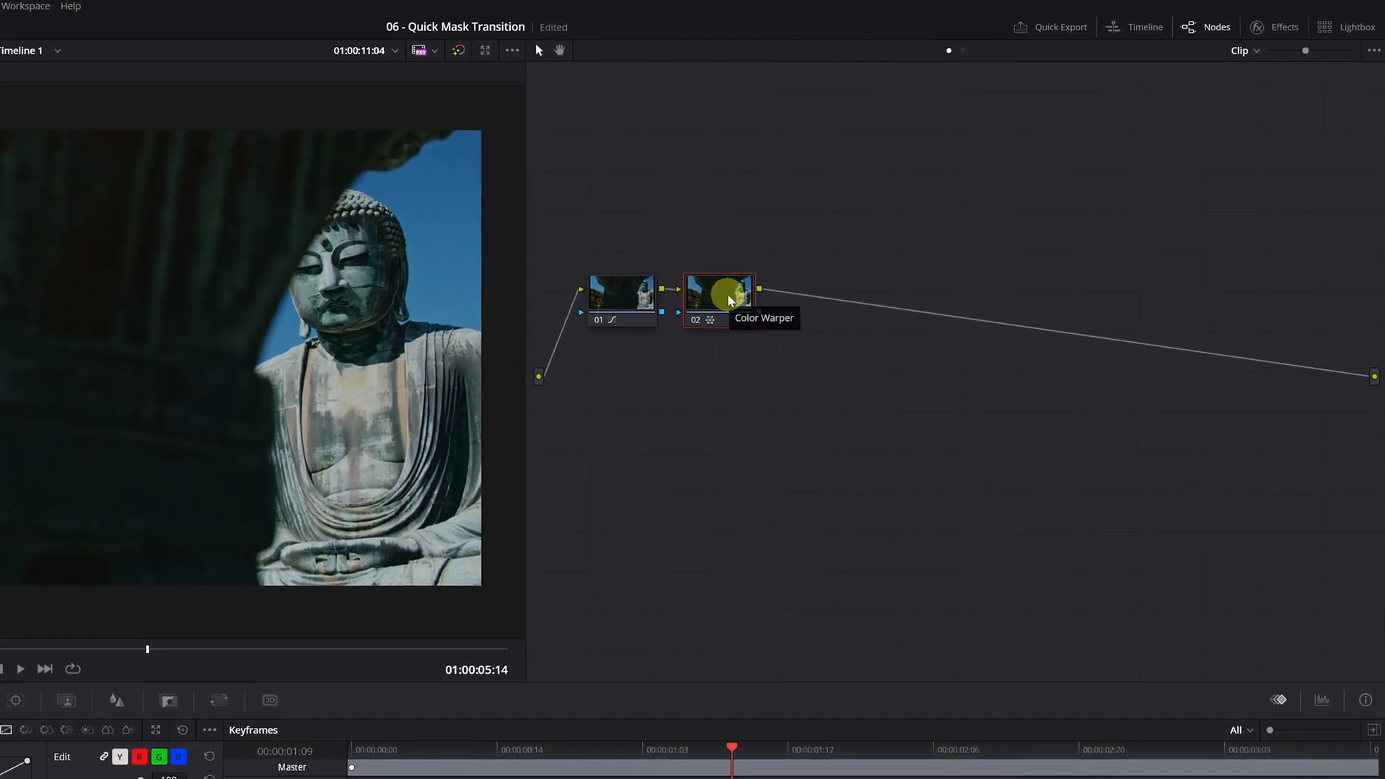
Add a serial node after node 02 and activate a curve window on it
right_click(729, 299)
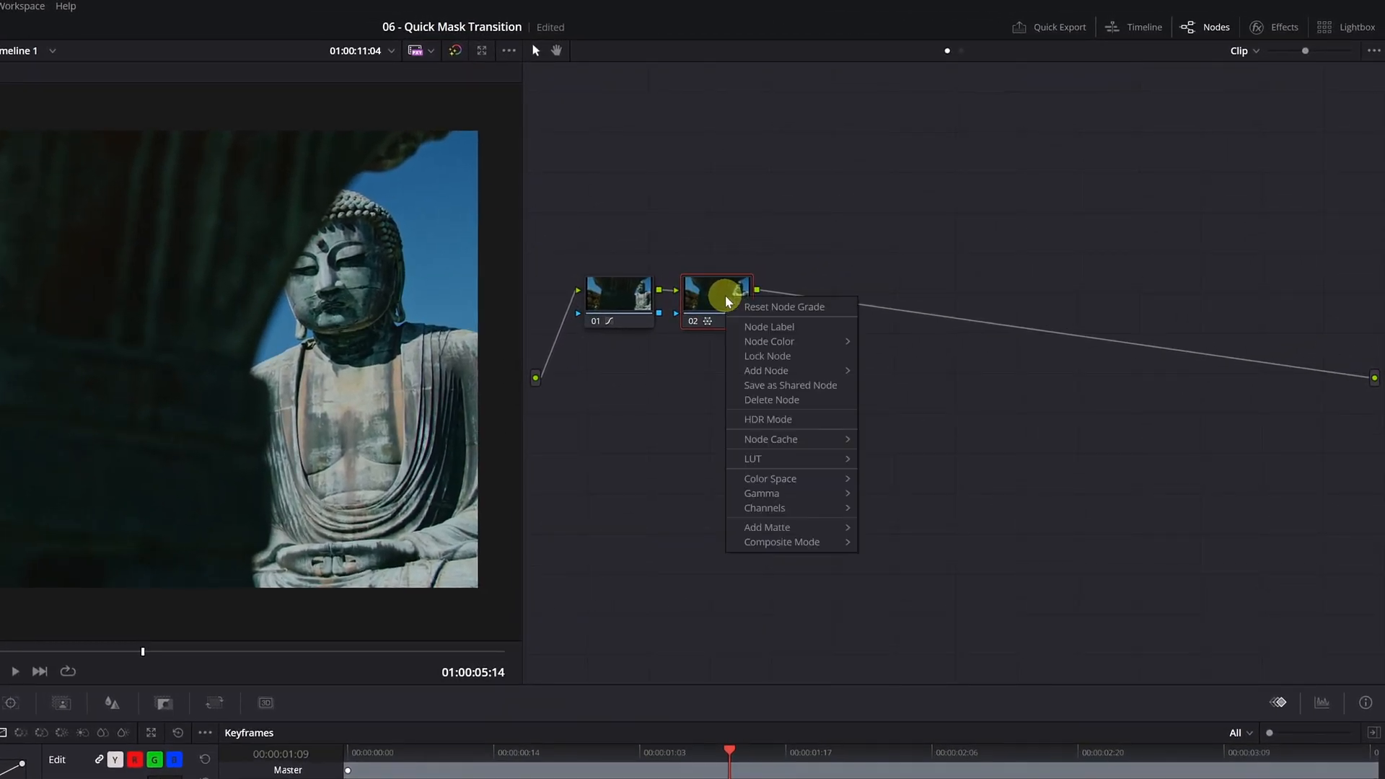
mouse_move(769, 372)
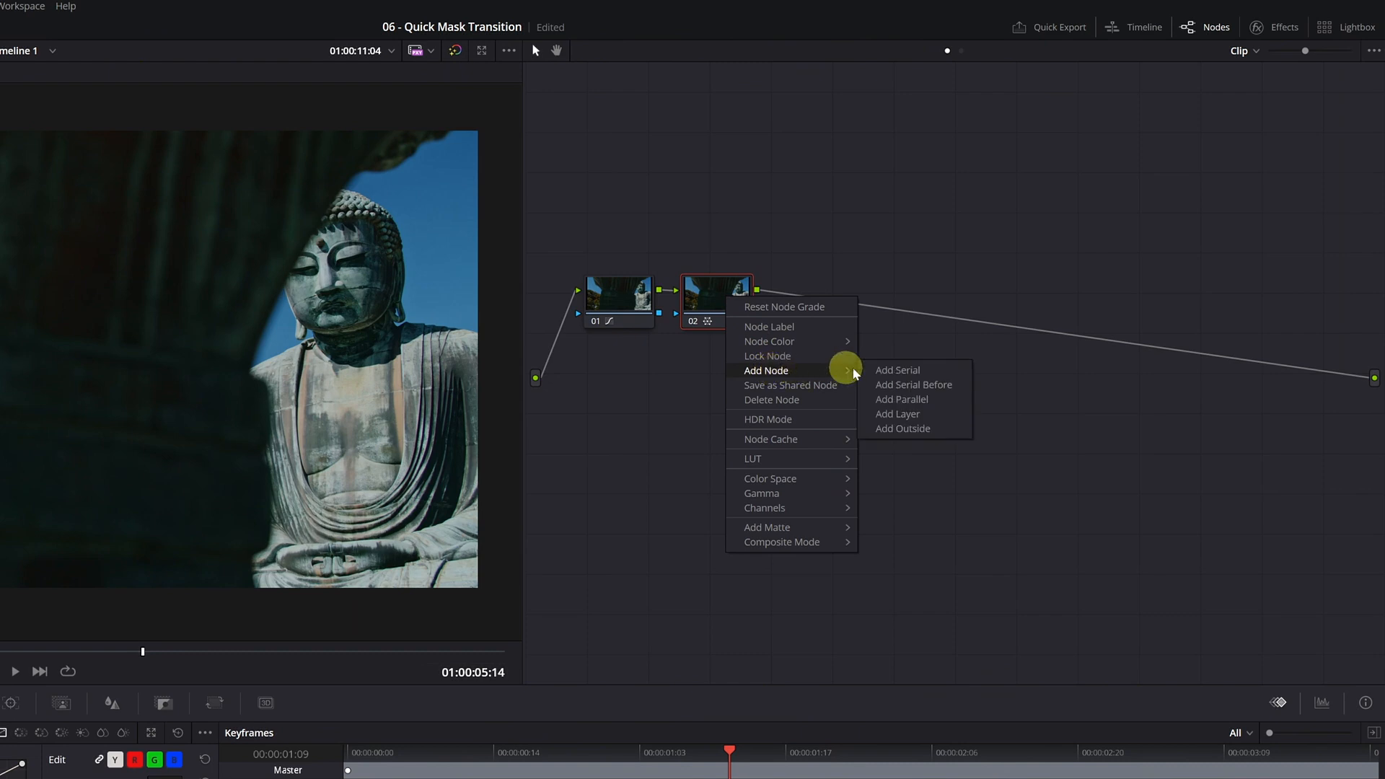
click(902, 371)
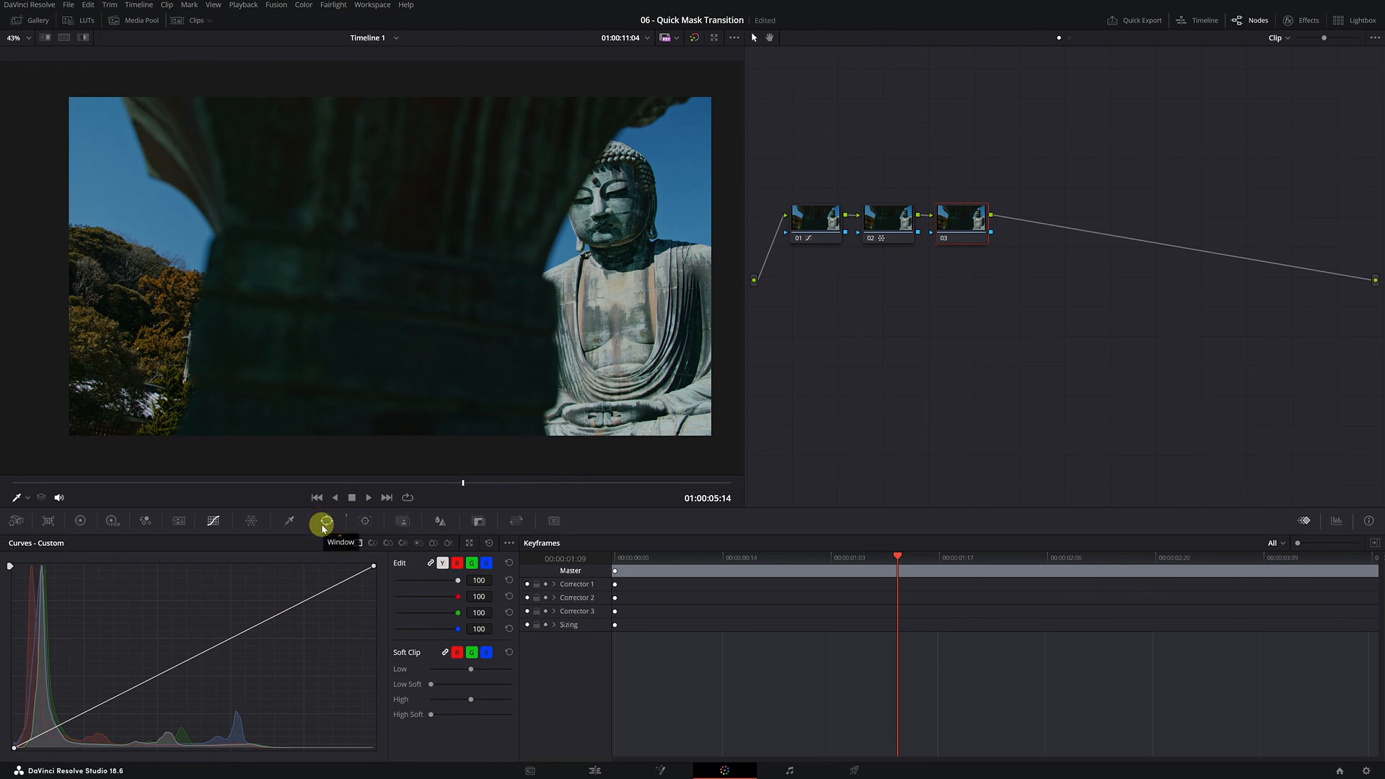
click(325, 524)
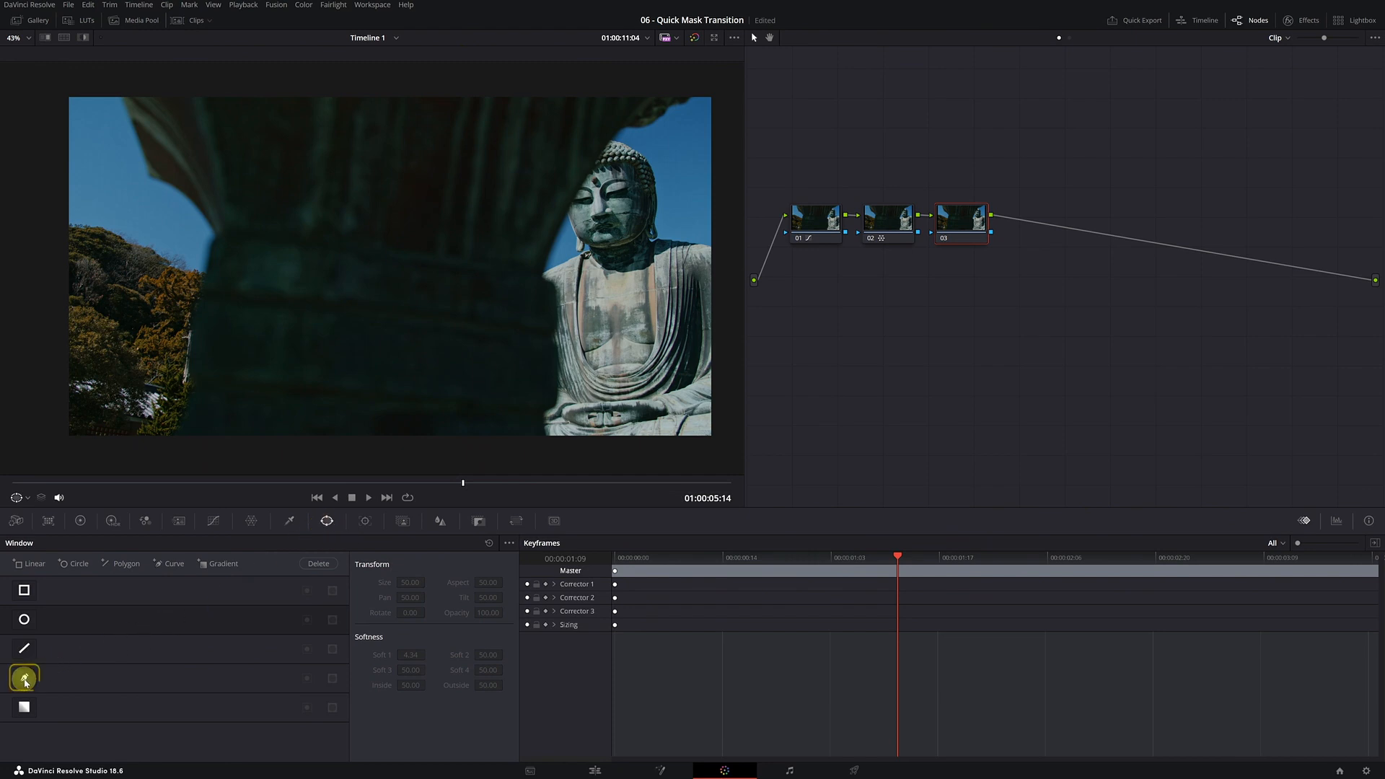
click(25, 681)
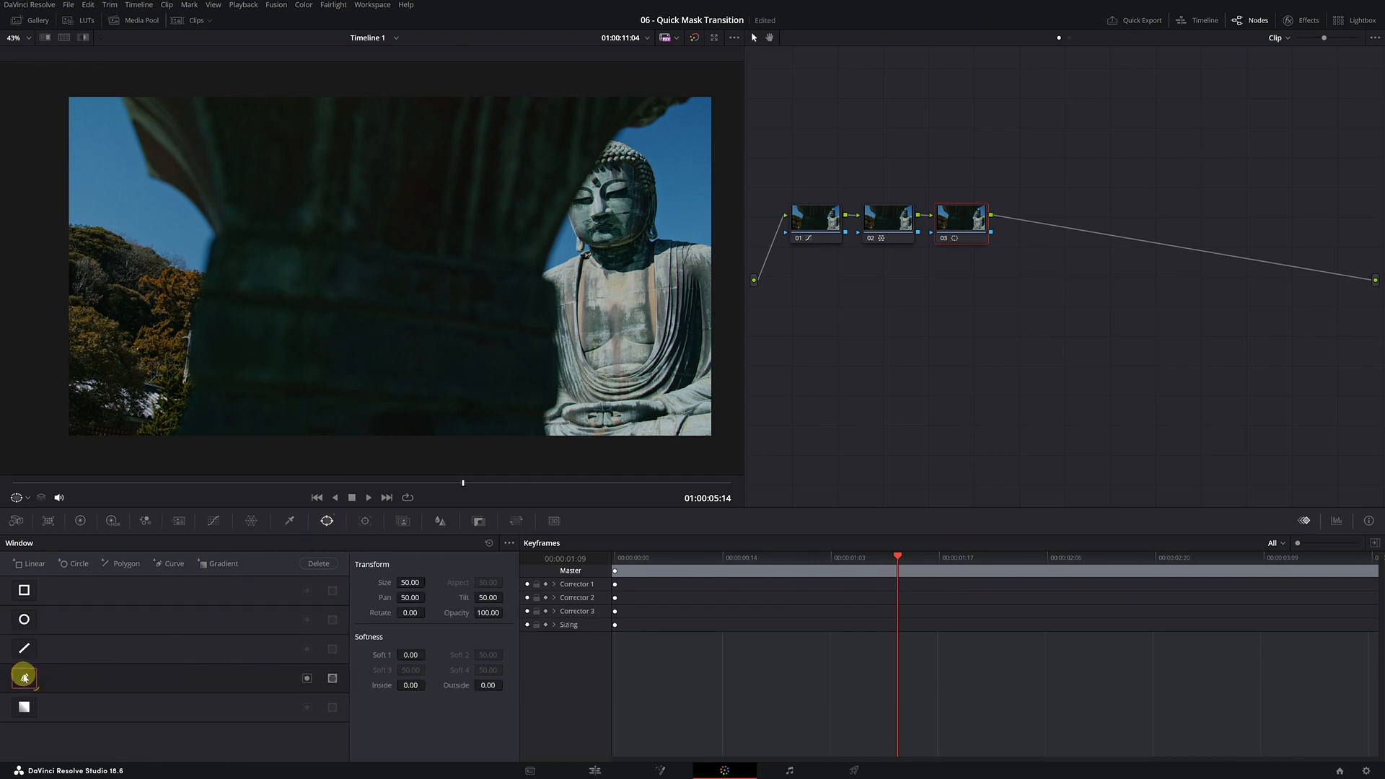
click(334, 257)
click(434, 234)
click(466, 304)
click(353, 334)
click(314, 307)
click(373, 283)
click(334, 254)
key(ctrl+z)
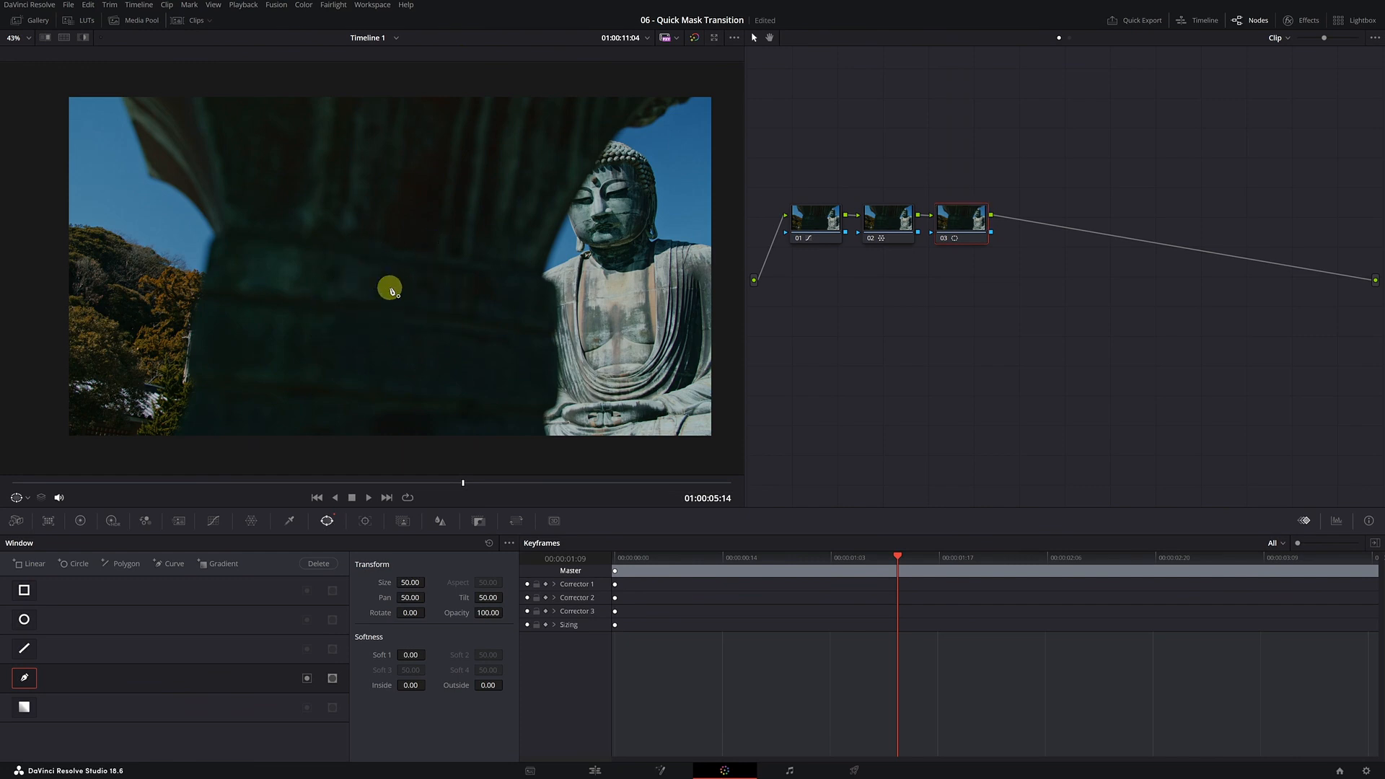
At 01:00:06:06, begin the curve mask at the frame's upper edge and trace the upper, curved outline of the dark foreground object
drag(503, 485, 660, 485)
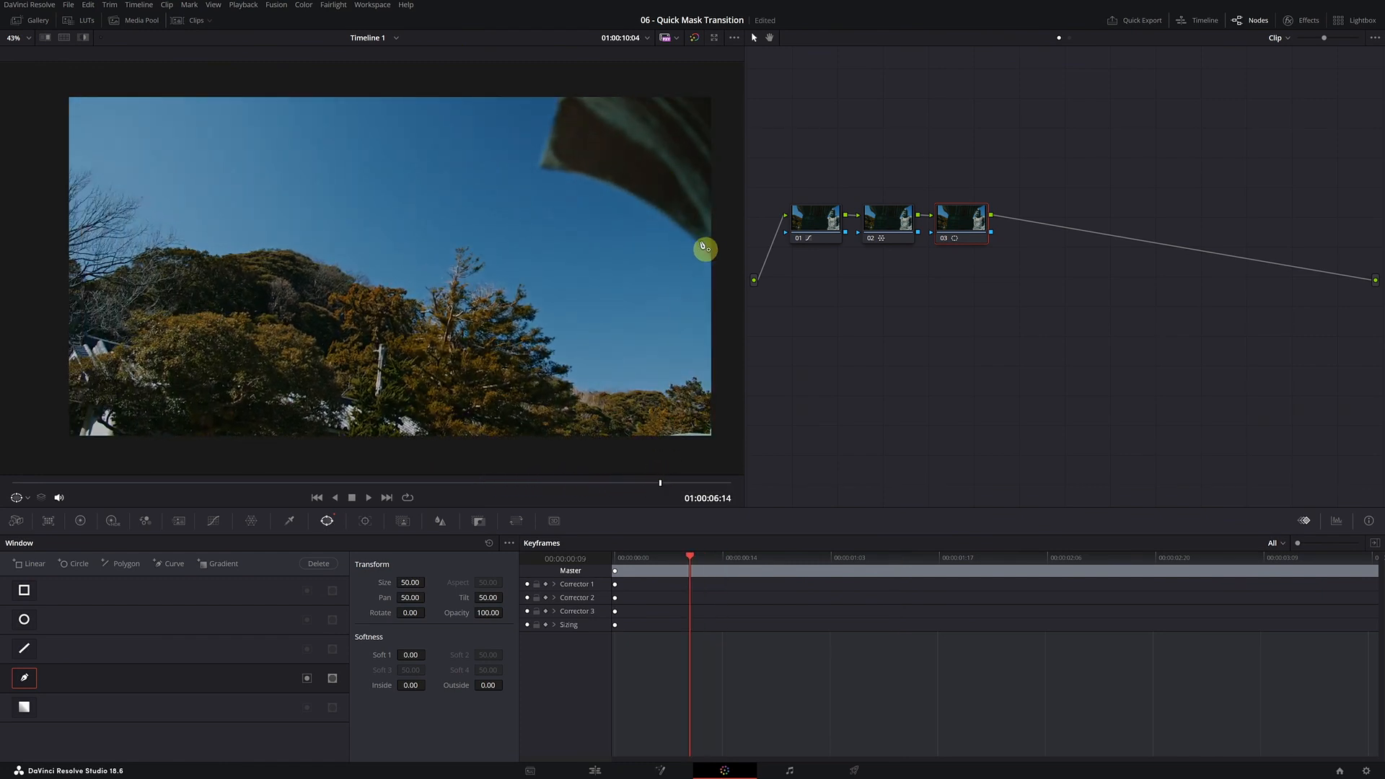
drag(661, 496, 602, 489)
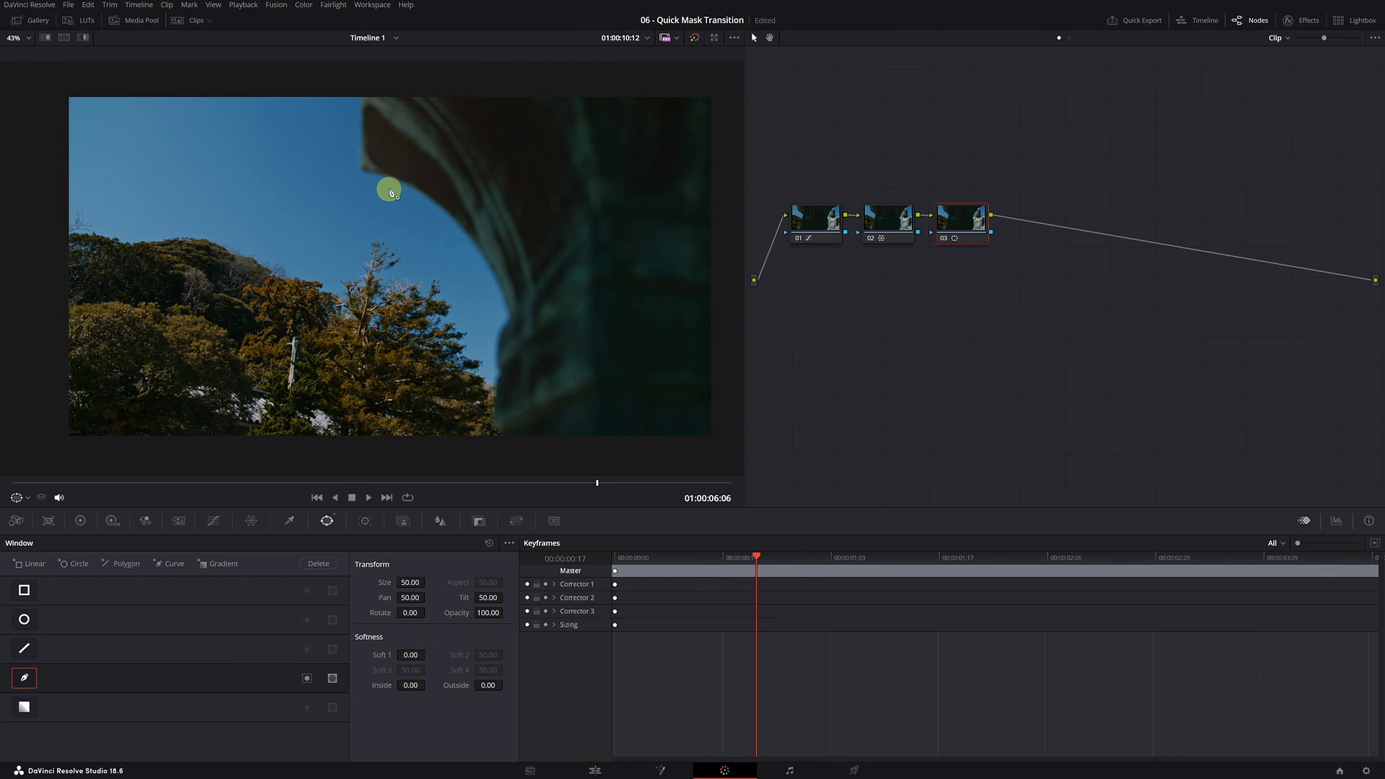
scroll(389, 192, up, 5)
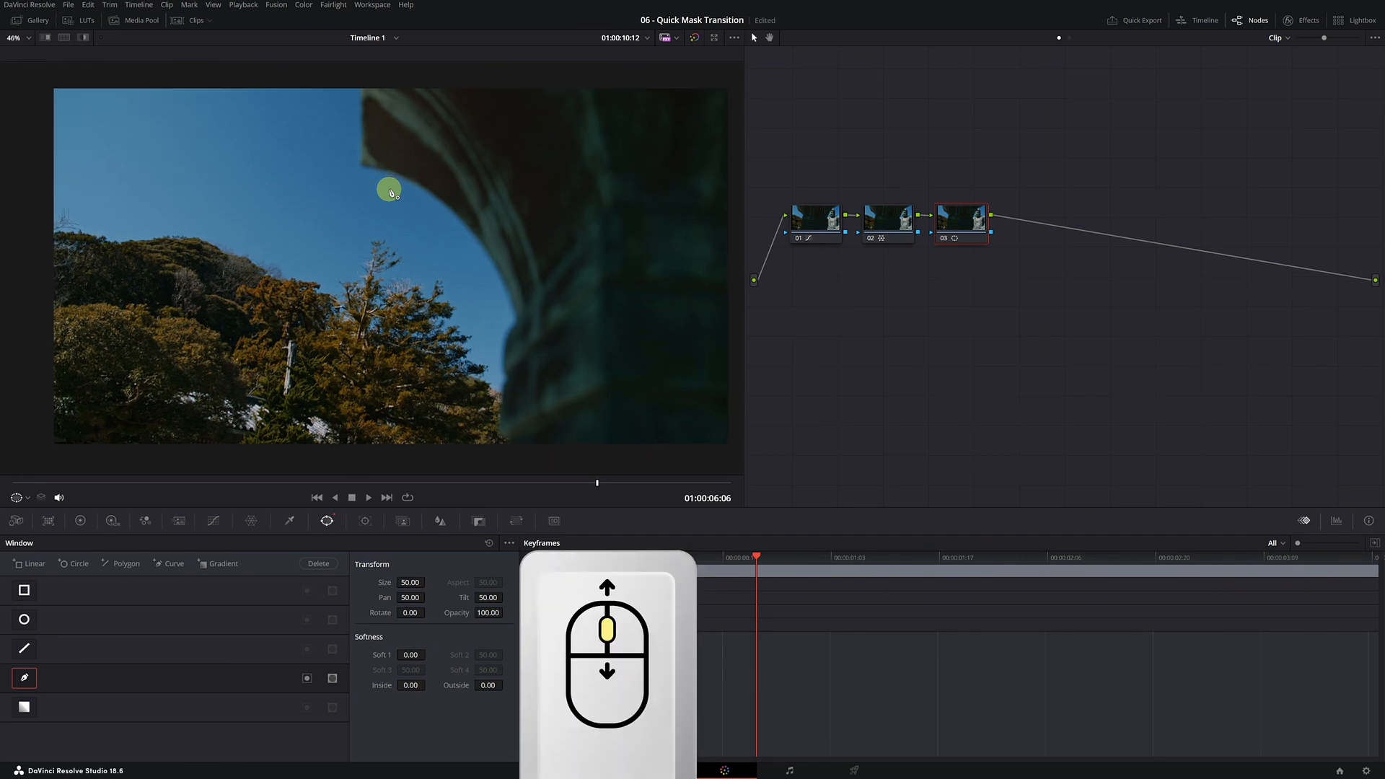
scroll(389, 192, up, 1)
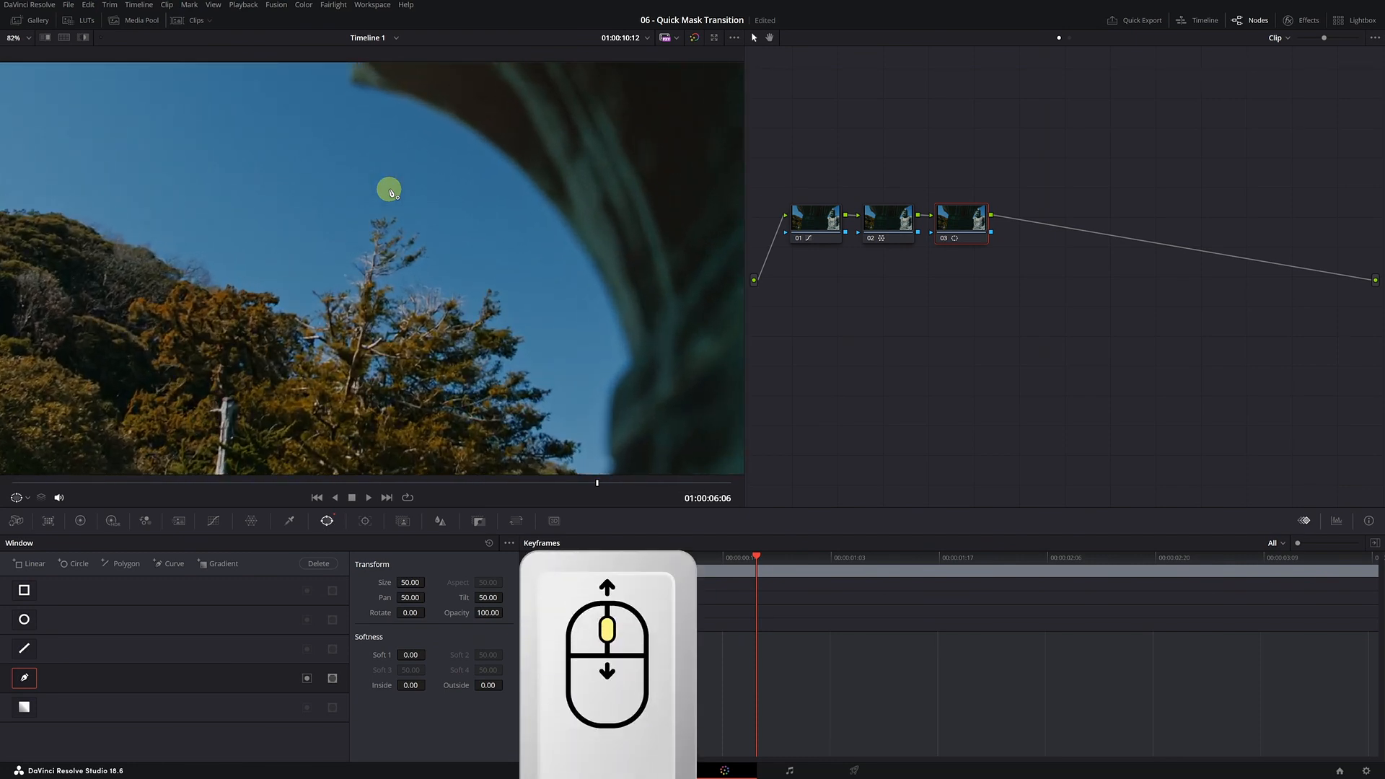
drag(388, 164, 422, 329)
scroll(415, 217, up, 2)
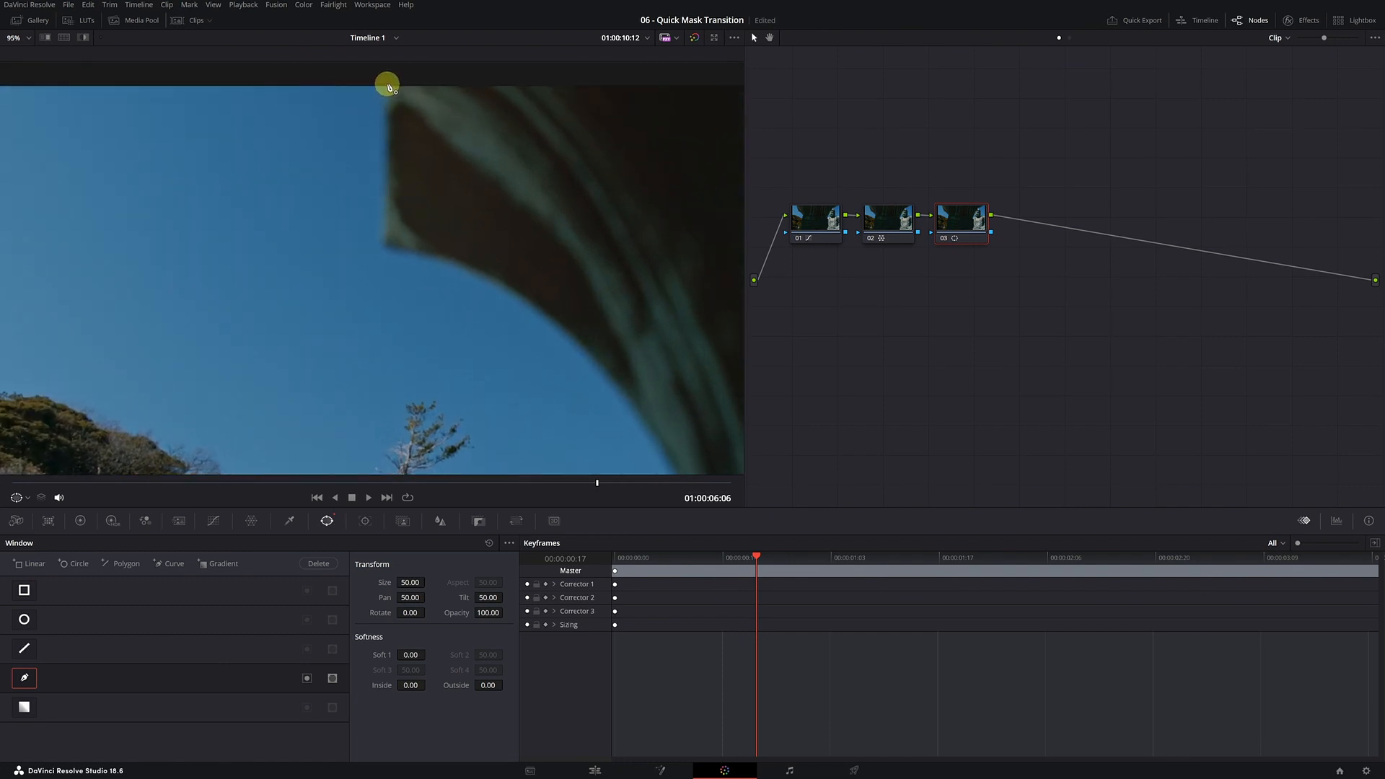
click(388, 85)
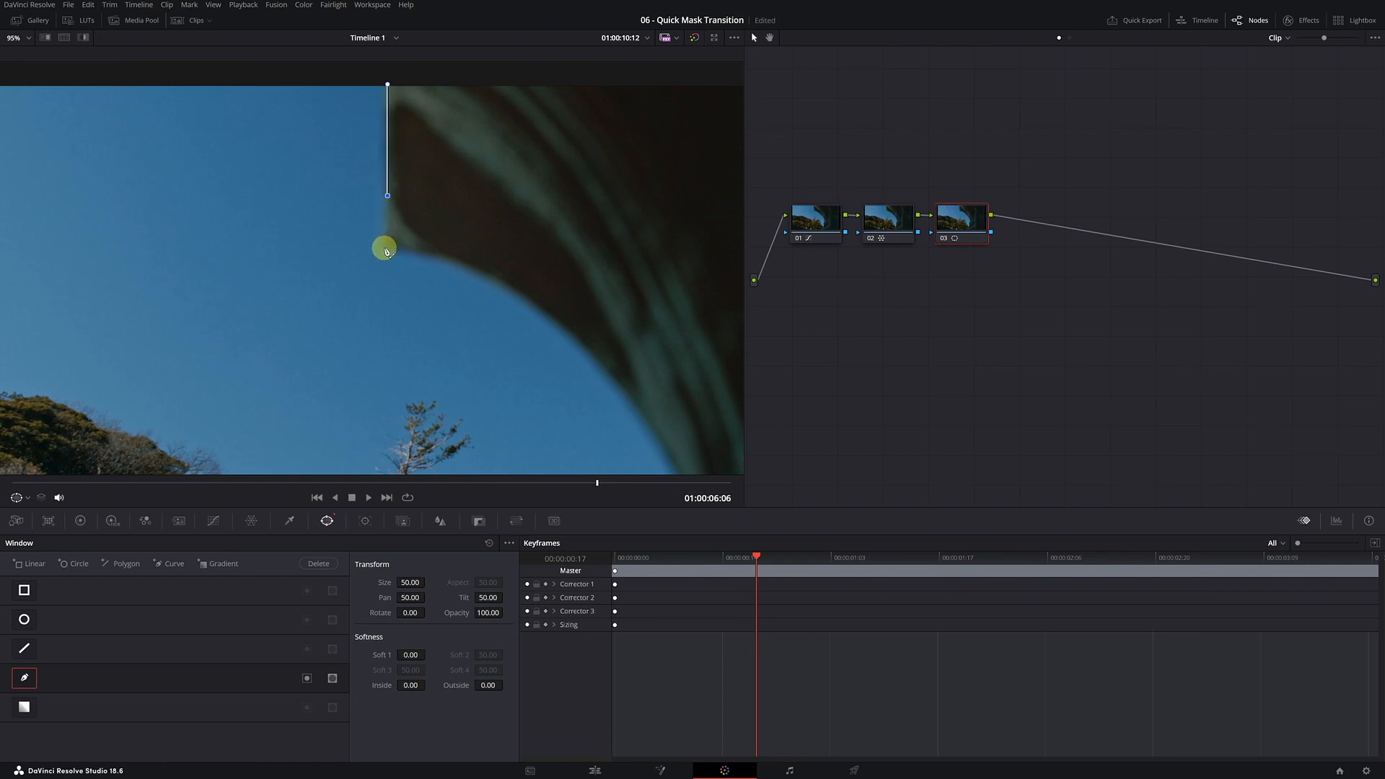
click(445, 255)
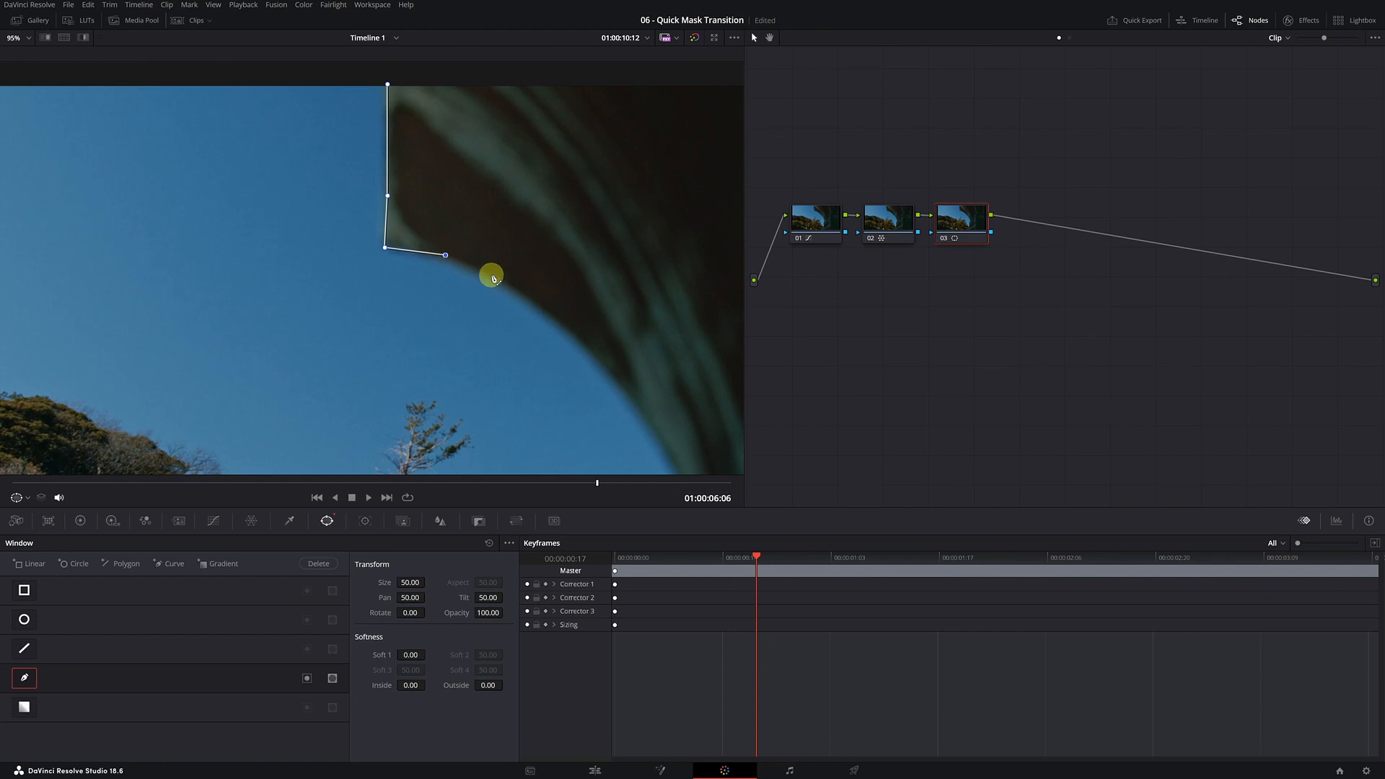
click(516, 291)
click(581, 339)
click(633, 402)
Continue the curve mask down the foreground object's lower outline toward the bottom of the frame
drag(675, 424, 565, 255)
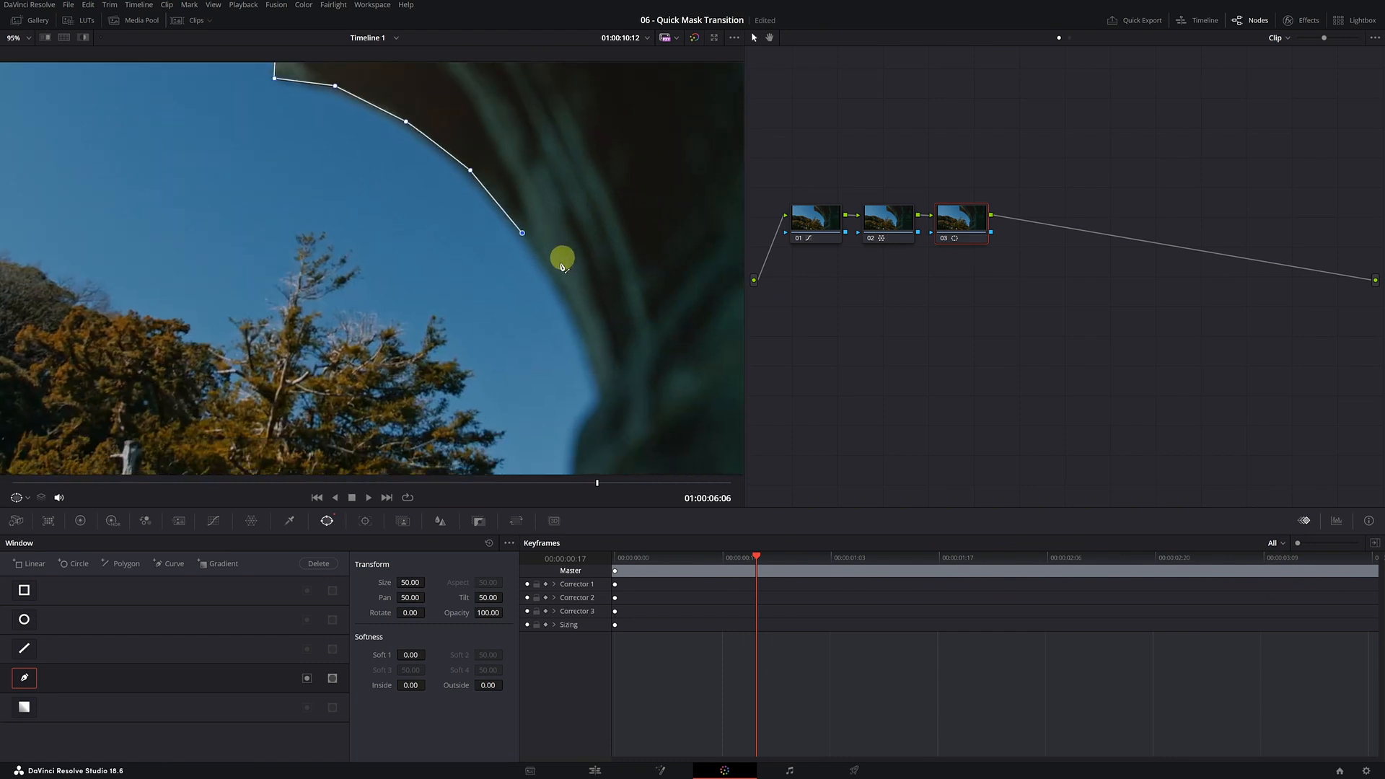
click(553, 286)
click(595, 401)
drag(597, 411, 594, 269)
click(590, 349)
click(600, 371)
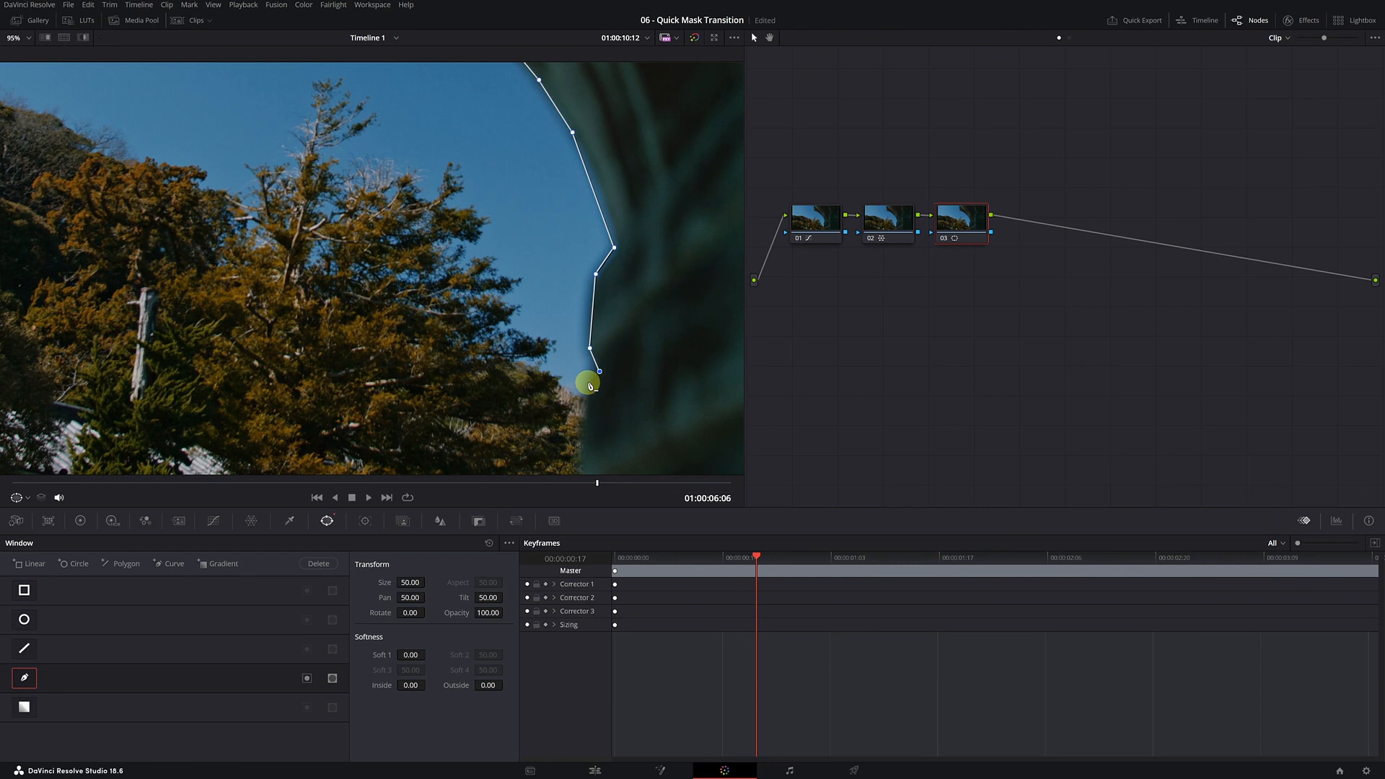
drag(615, 430, 593, 339)
click(587, 352)
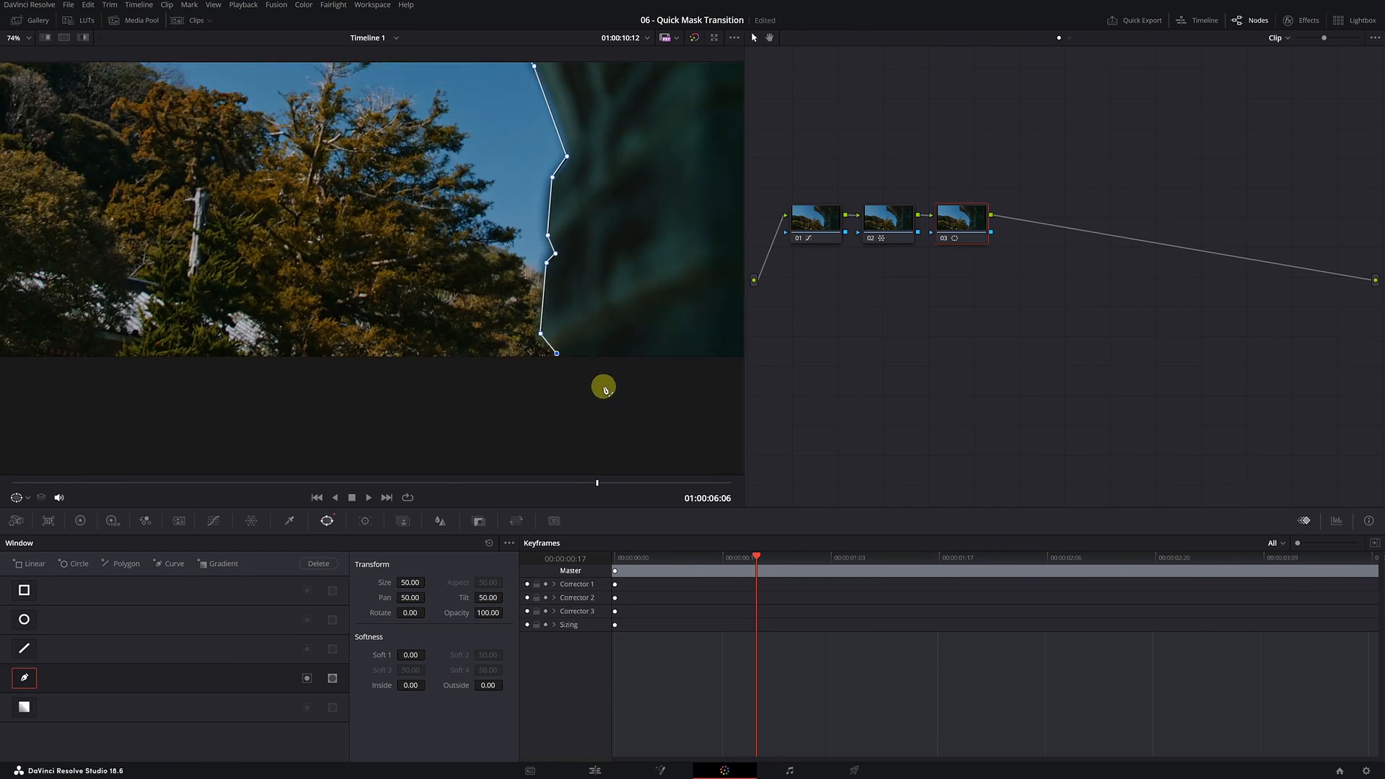
Extend the mask around the outside of the frame past the object's far side and close it at its starting point
scroll(604, 387, down, 5)
drag(489, 238, 495, 332)
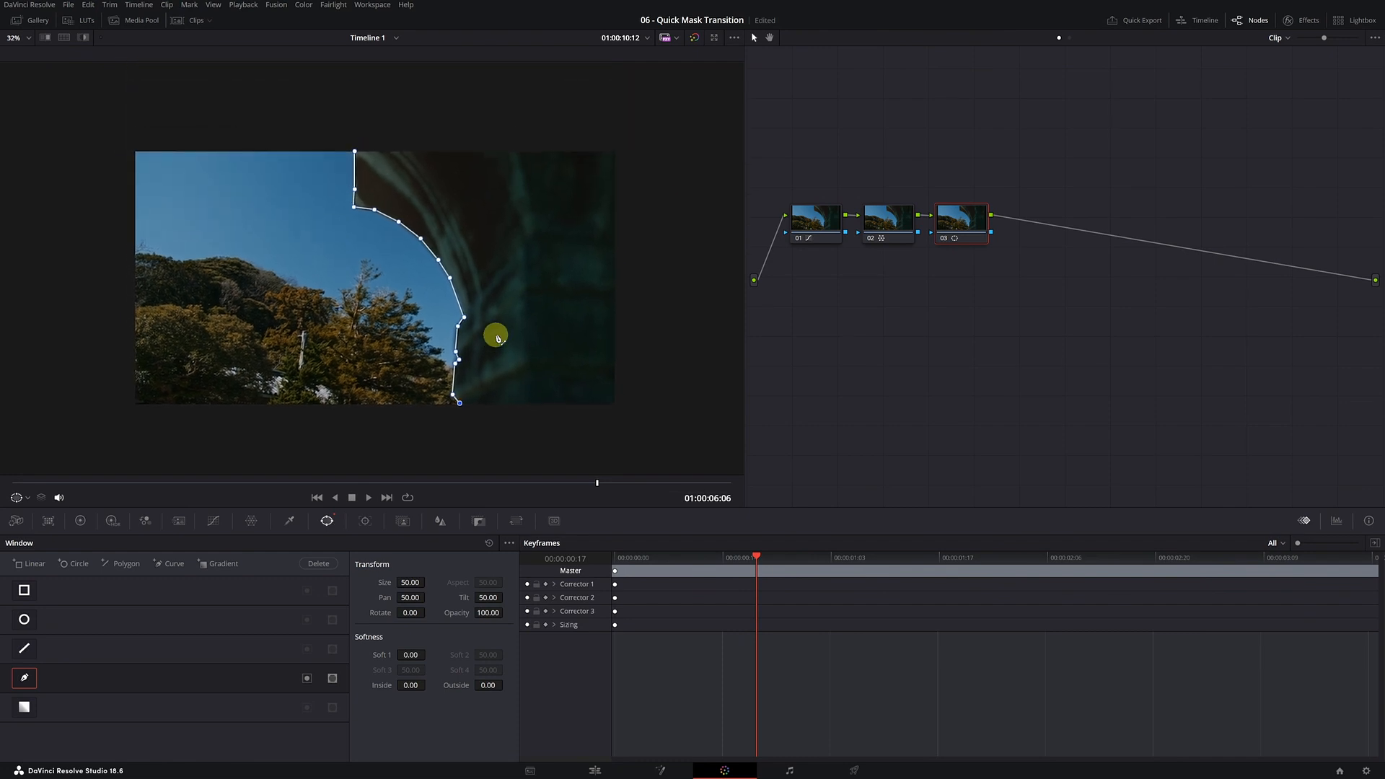
scroll(462, 430, down, 1)
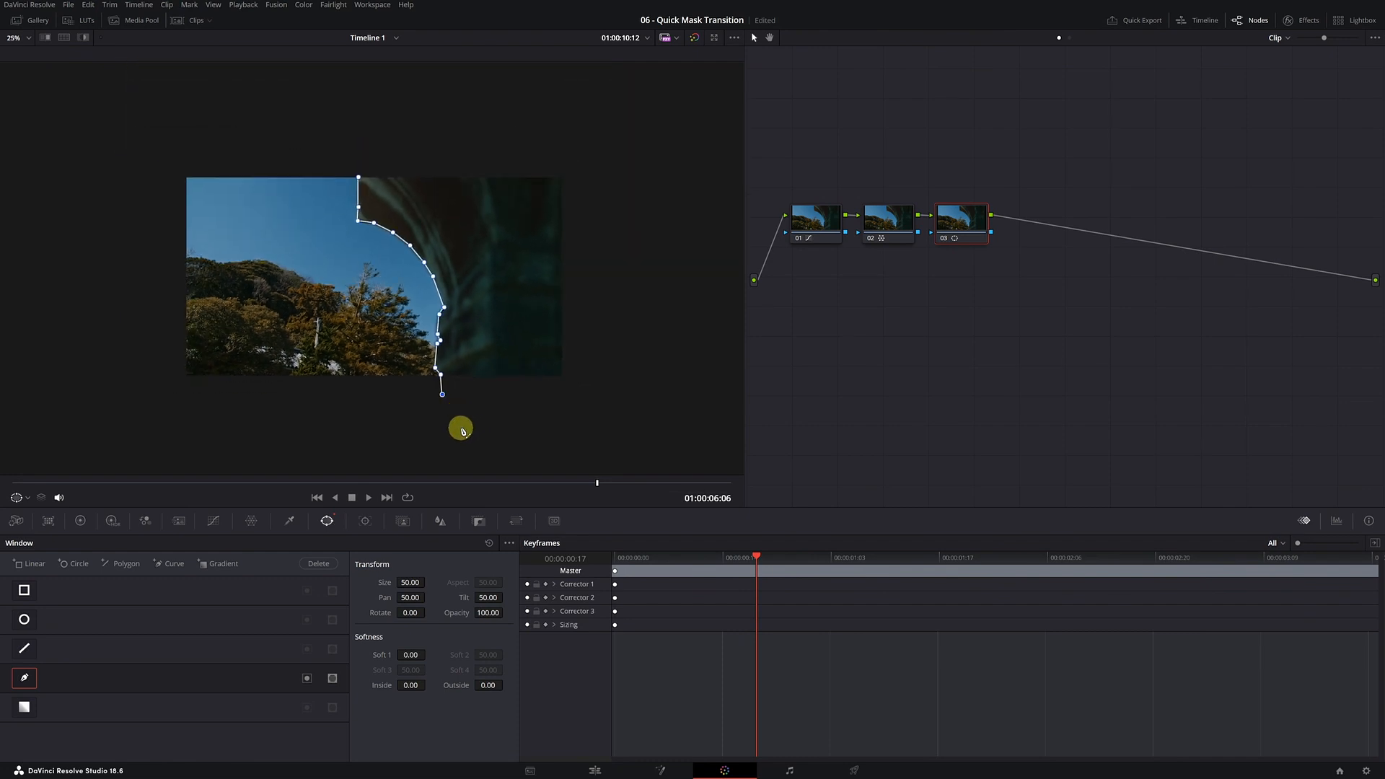
click(718, 417)
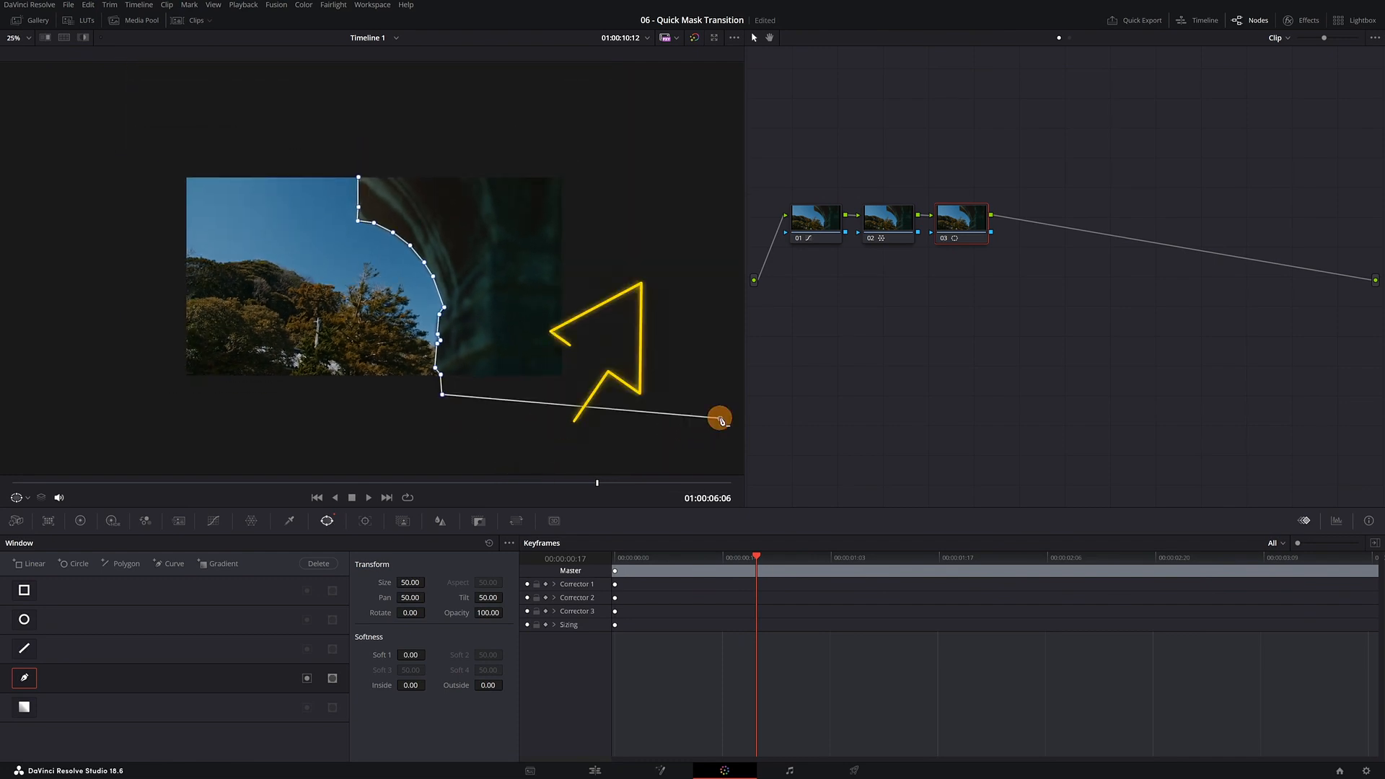
drag(695, 347, 590, 363)
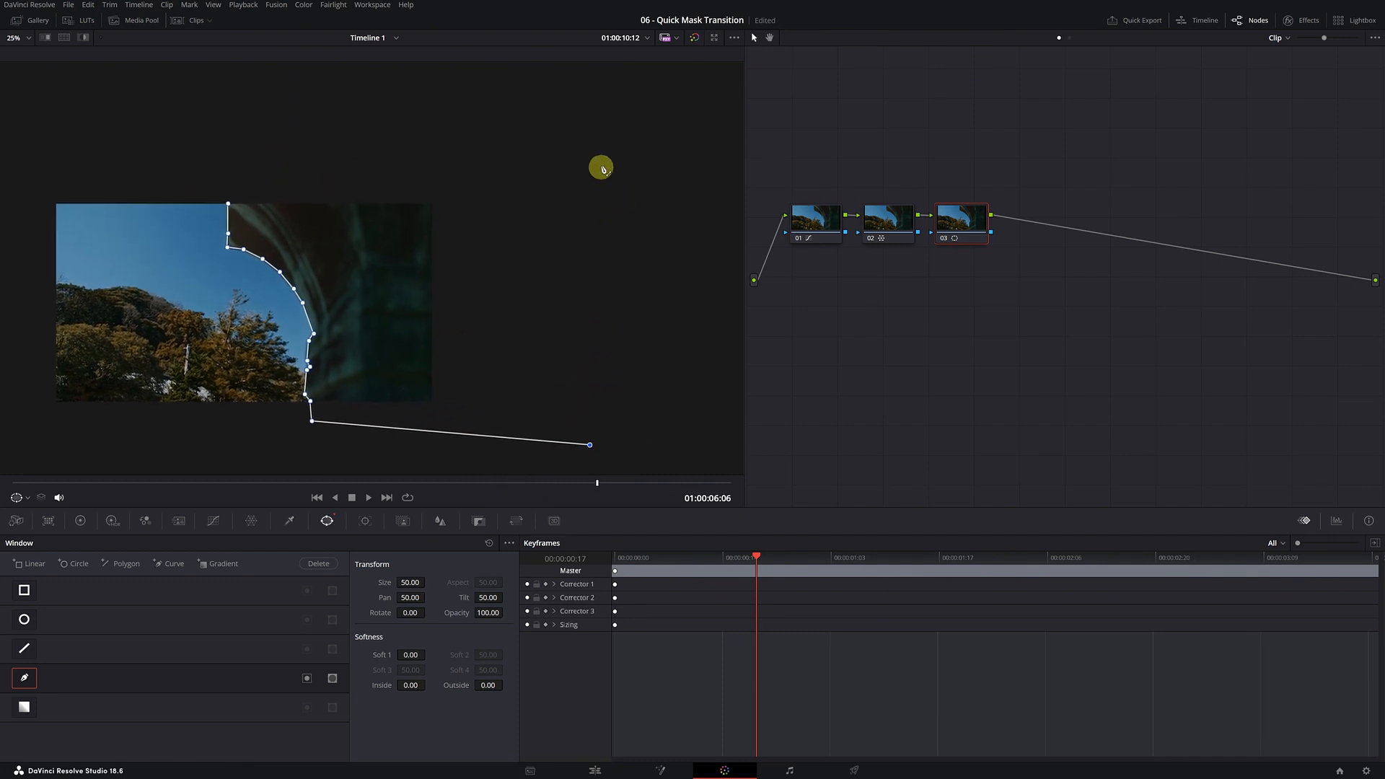
click(613, 163)
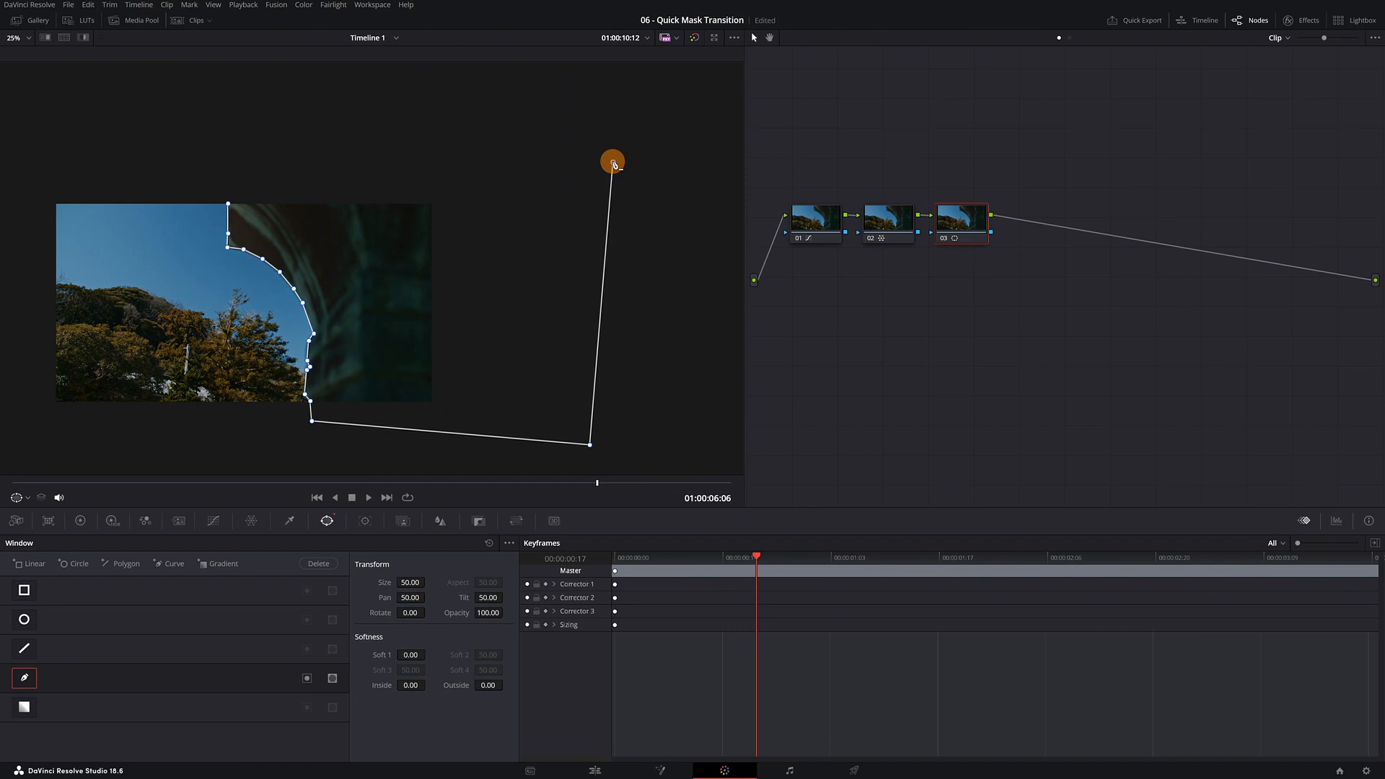
click(229, 168)
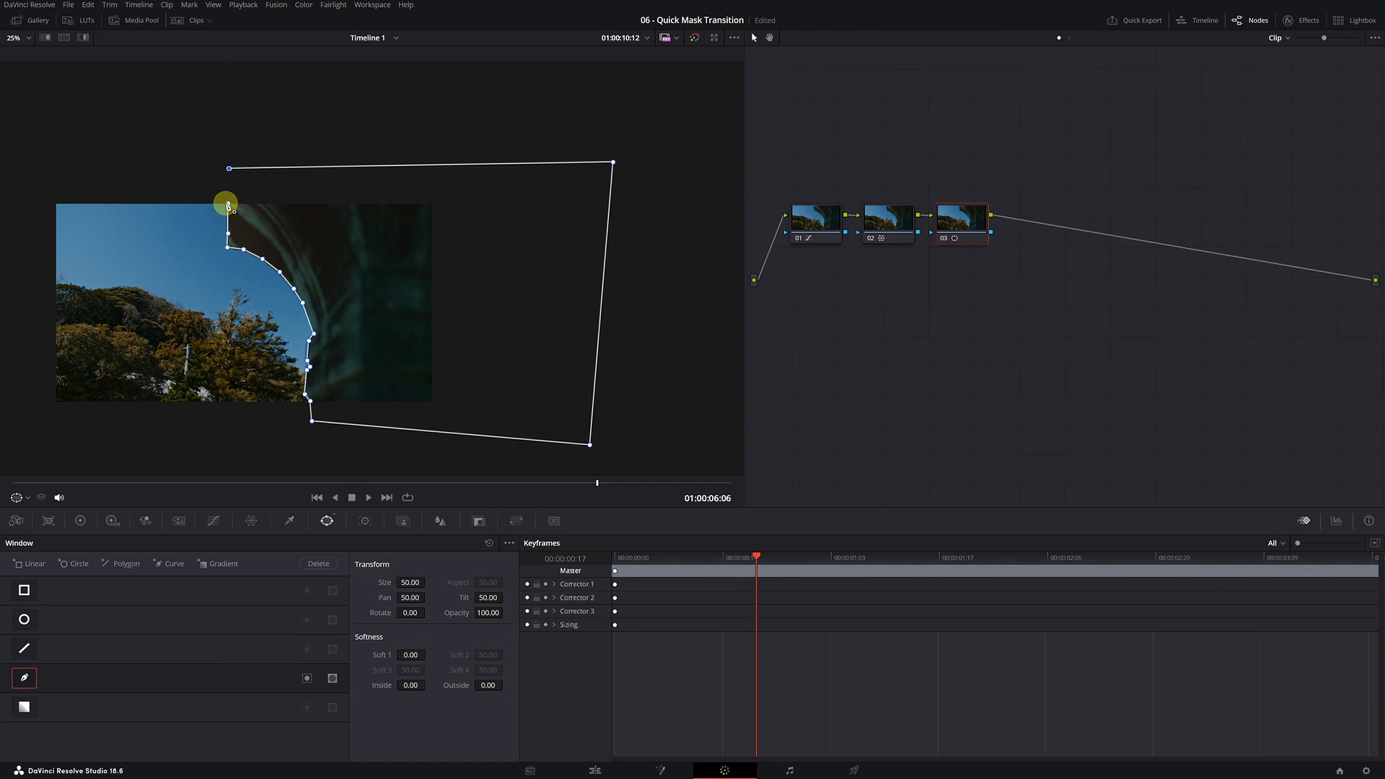
click(228, 207)
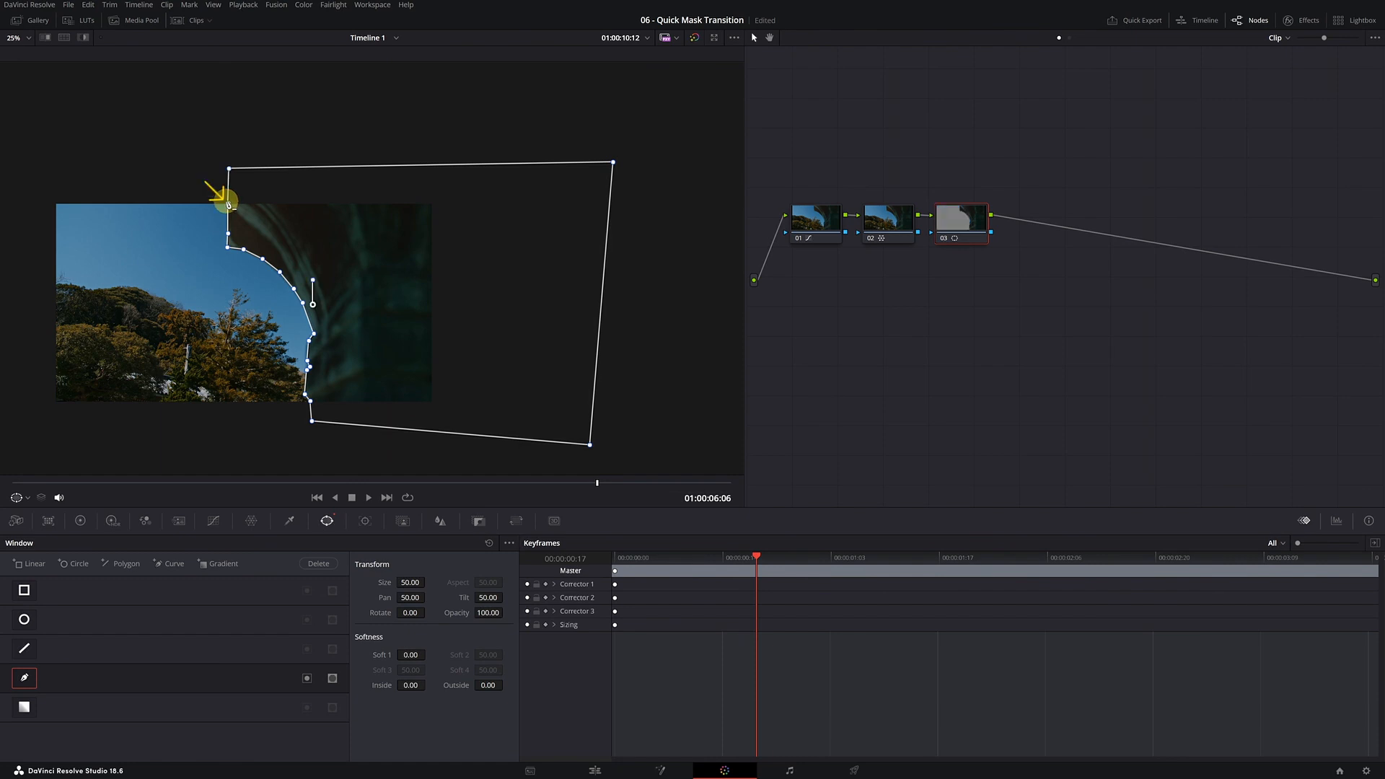
Move the mask's two outer corner points farther away from the right side of the frame
drag(590, 444, 676, 412)
drag(614, 161, 681, 169)
drag(675, 412, 686, 415)
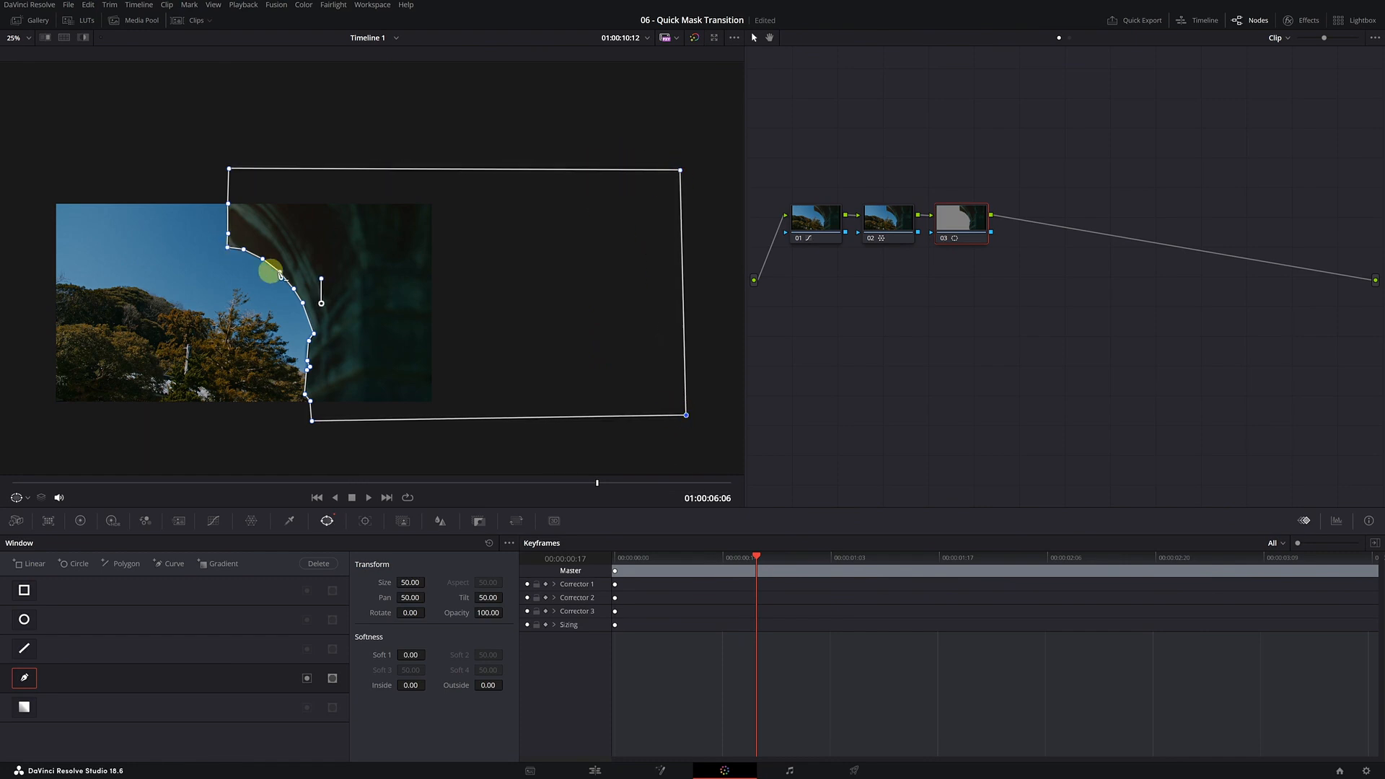
Add a point to the mask's curved edge to fit the object's outline more closely, and turn on Highlight to preview the mask
scroll(280, 276, up, 5)
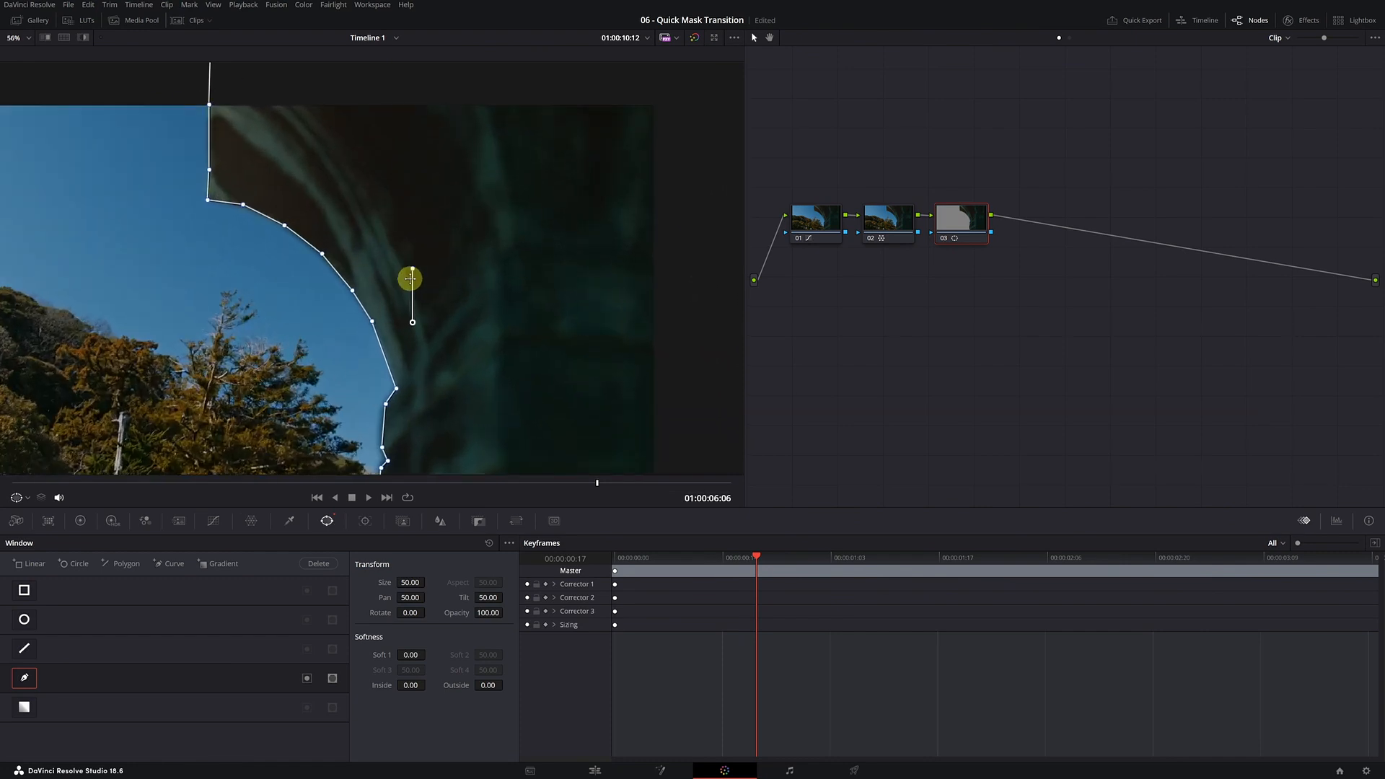
scroll(404, 281, up, 6)
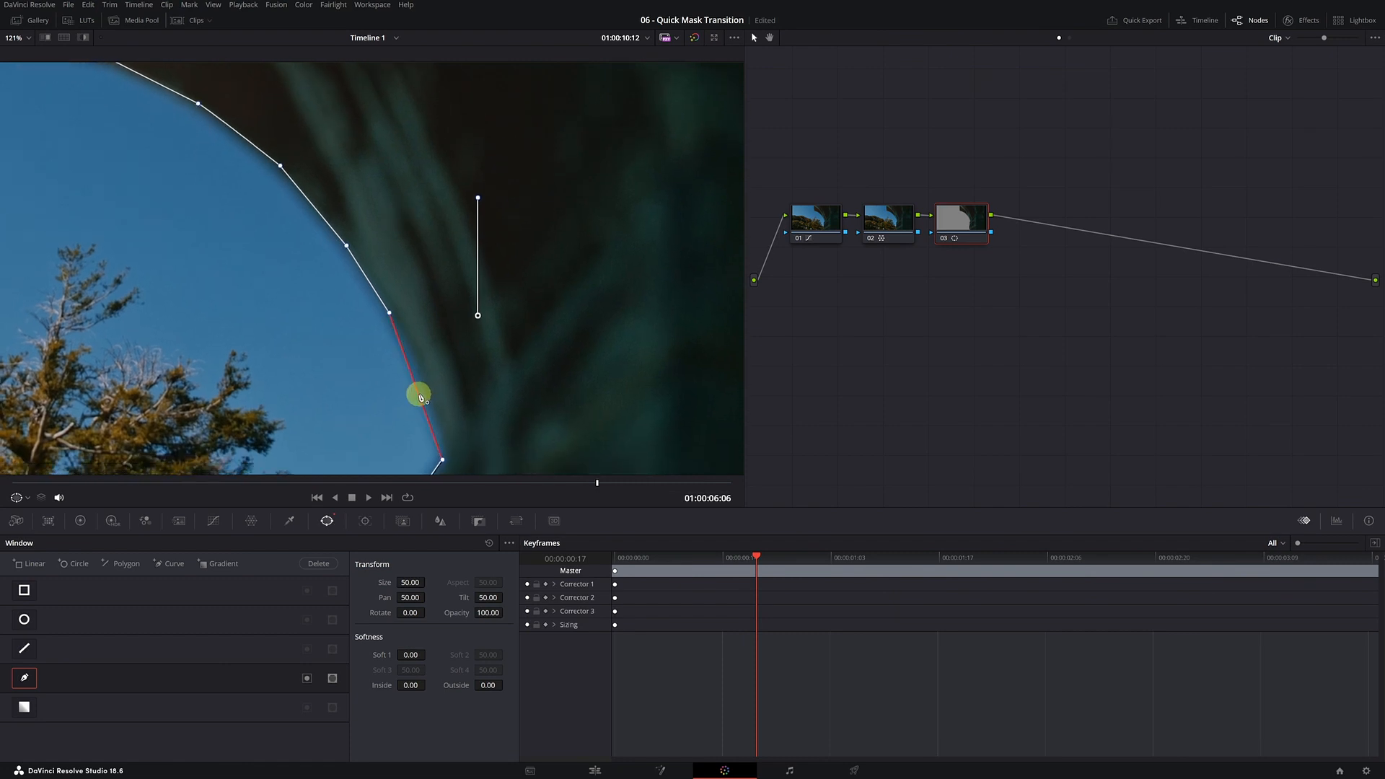
click(423, 395)
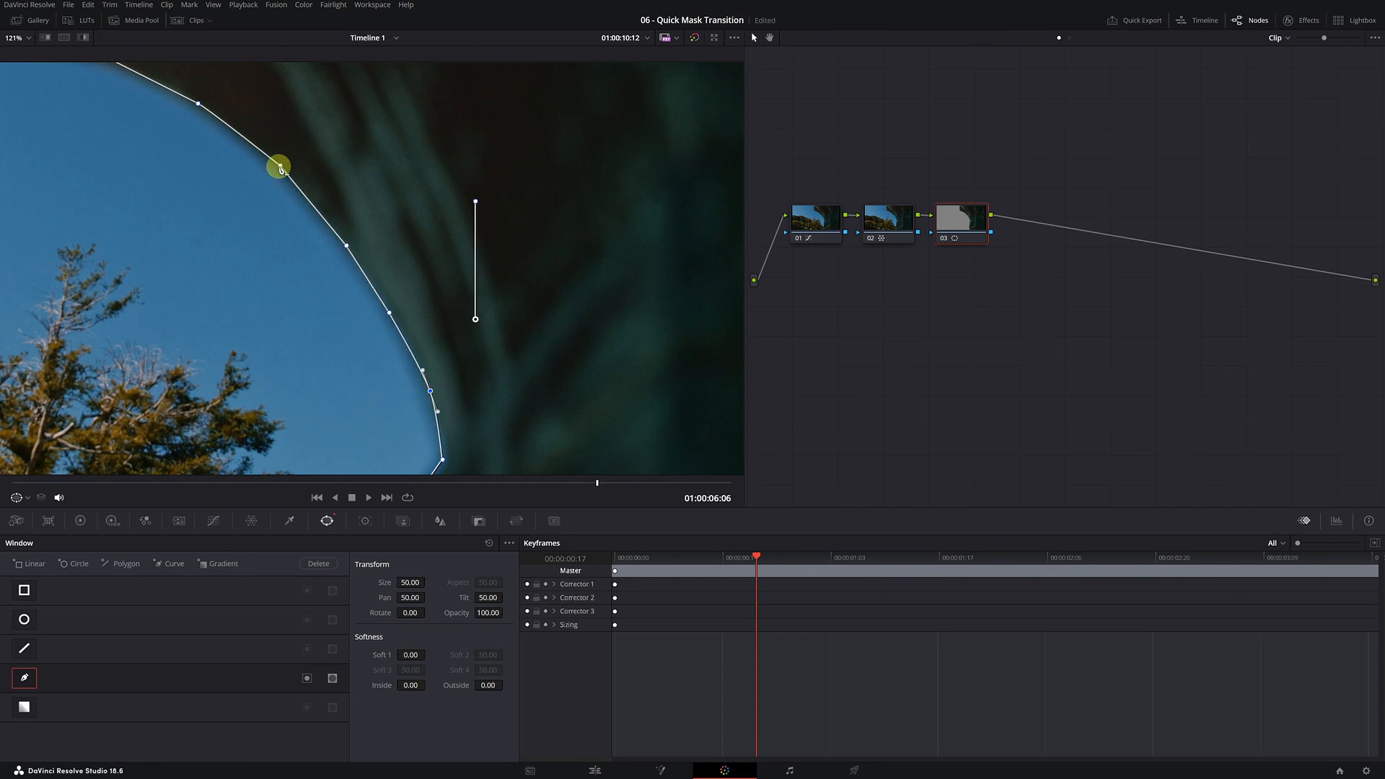
scroll(262, 260, down, 6)
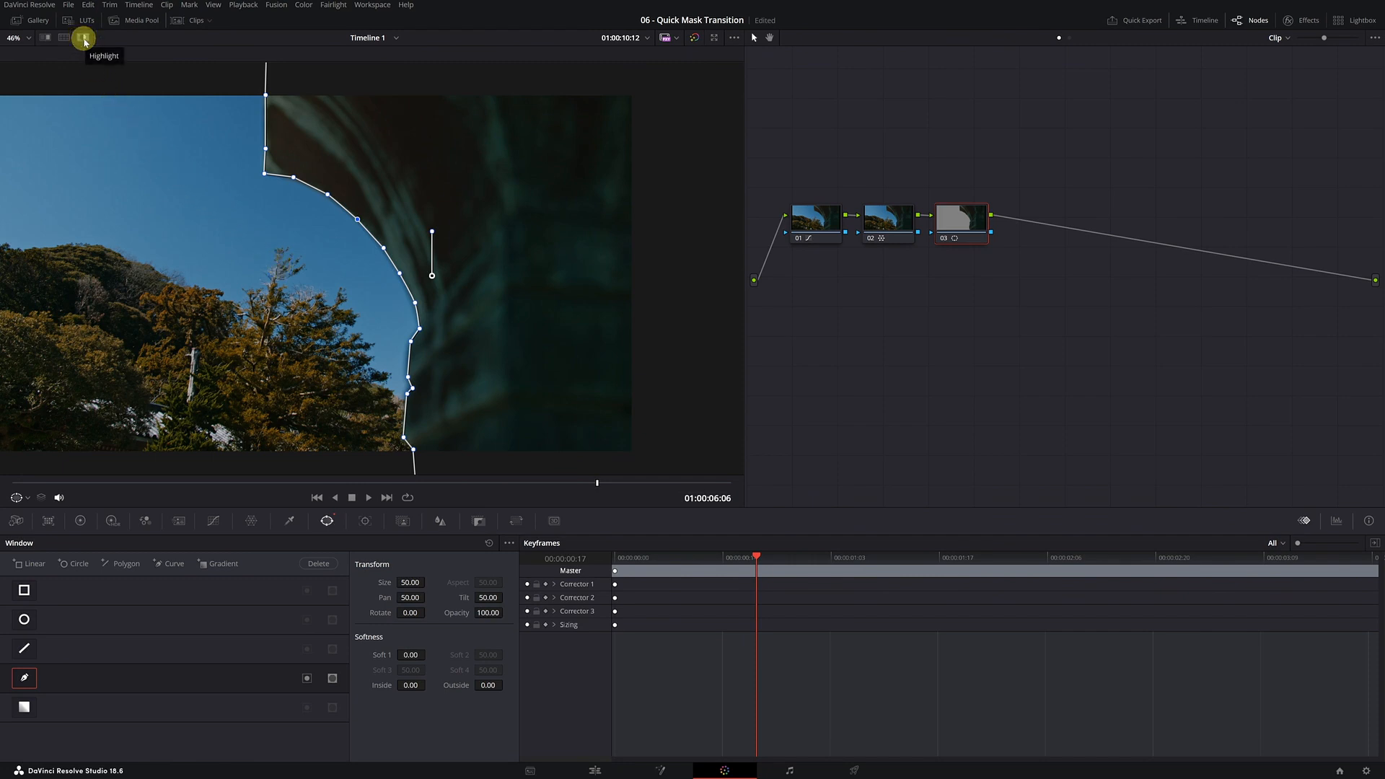
click(83, 39)
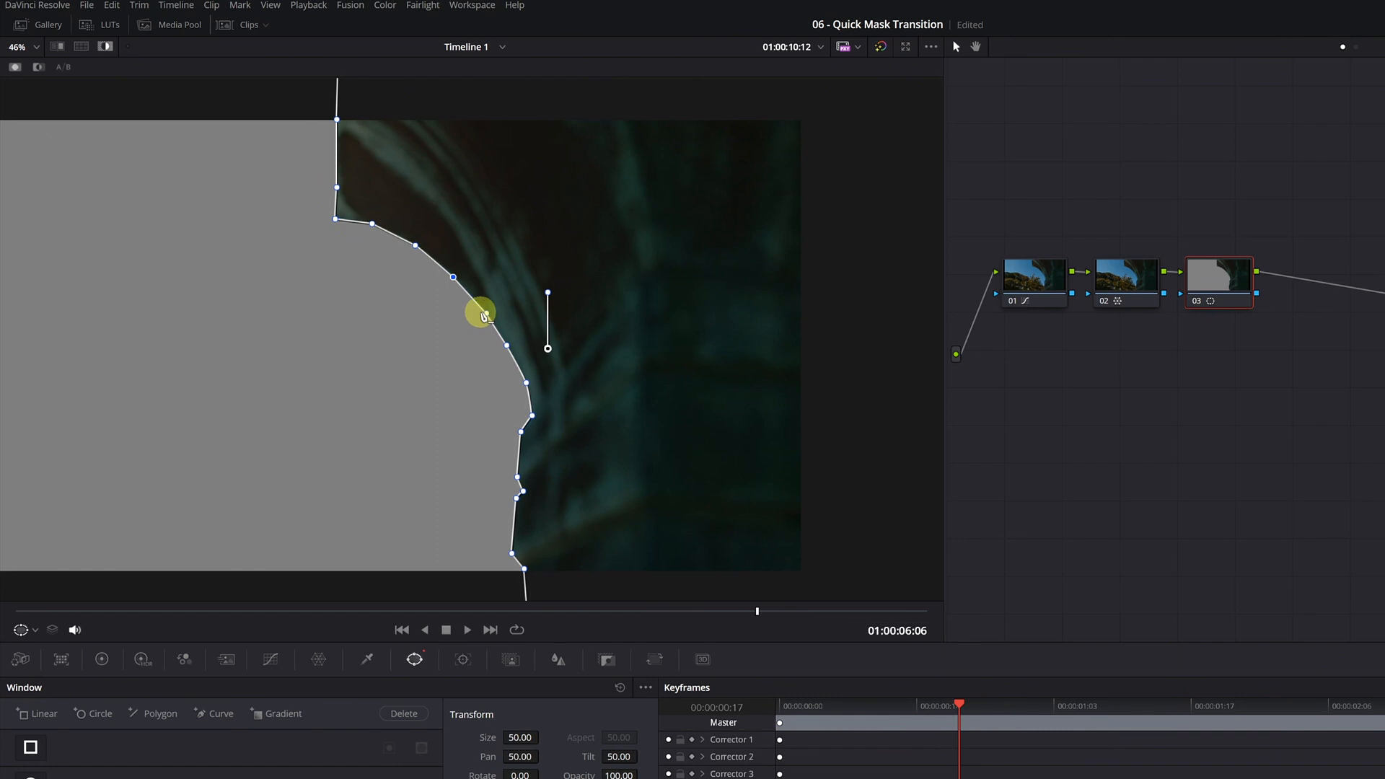
Hide the window outline in the viewer and examine the mask's edge up close along the object down to the frame's lower edge
click(35, 631)
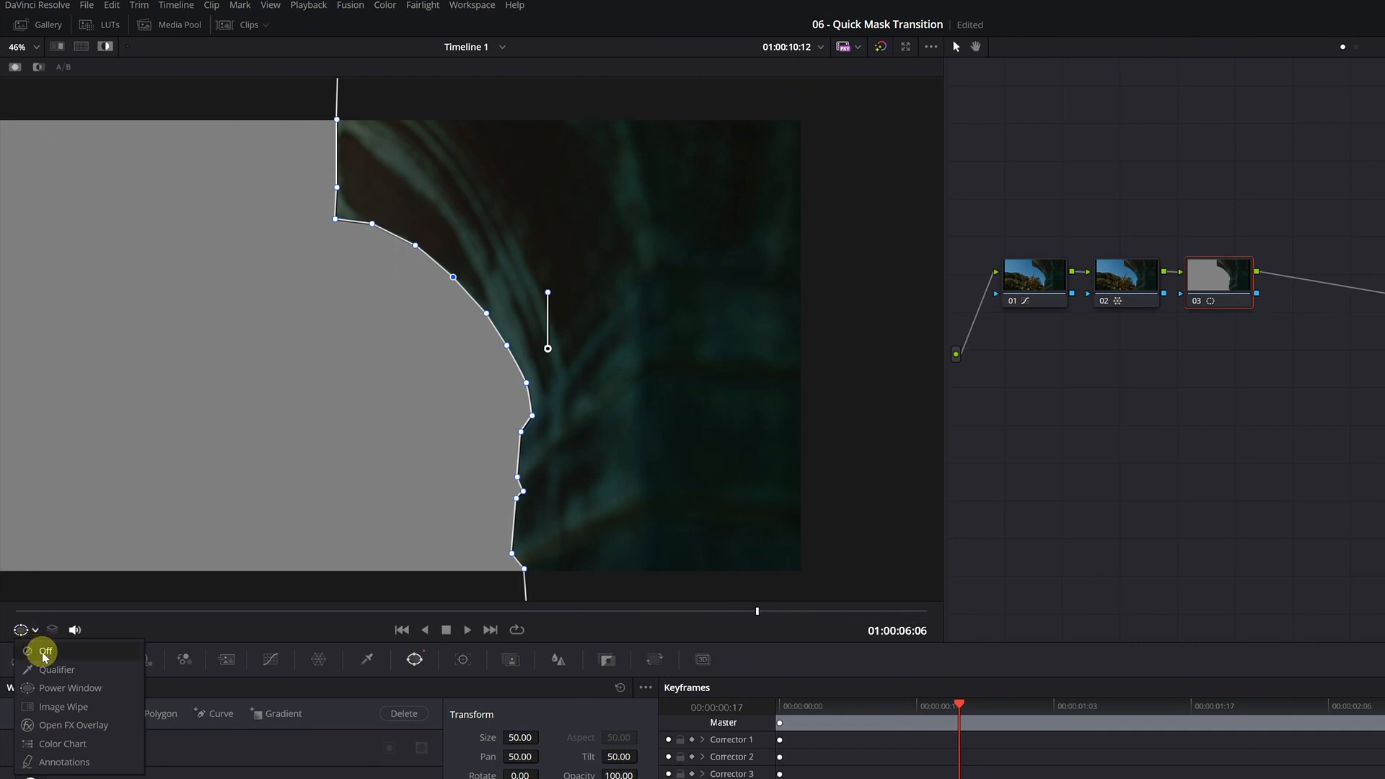
click(44, 654)
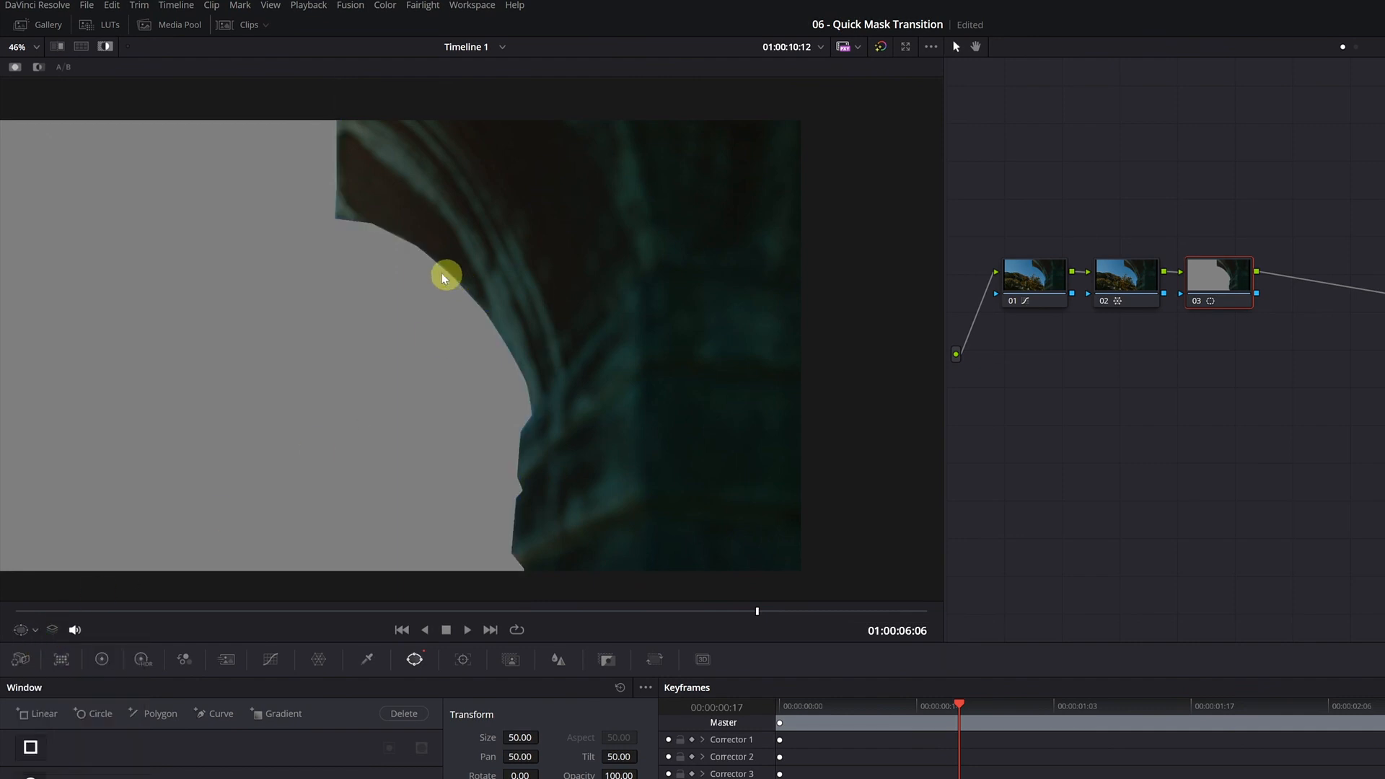
scroll(448, 276, up, 2)
scroll(449, 300, up, 4)
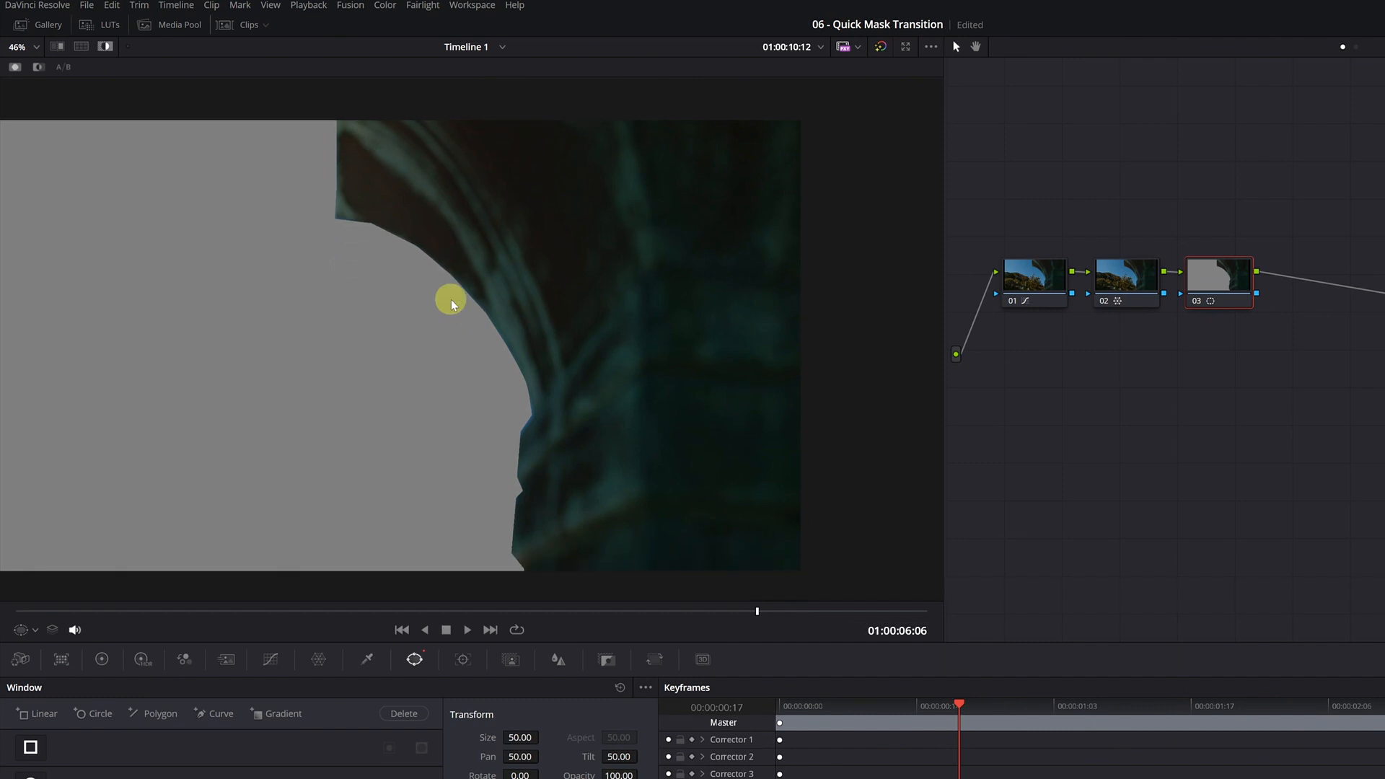
scroll(449, 301, up, 1)
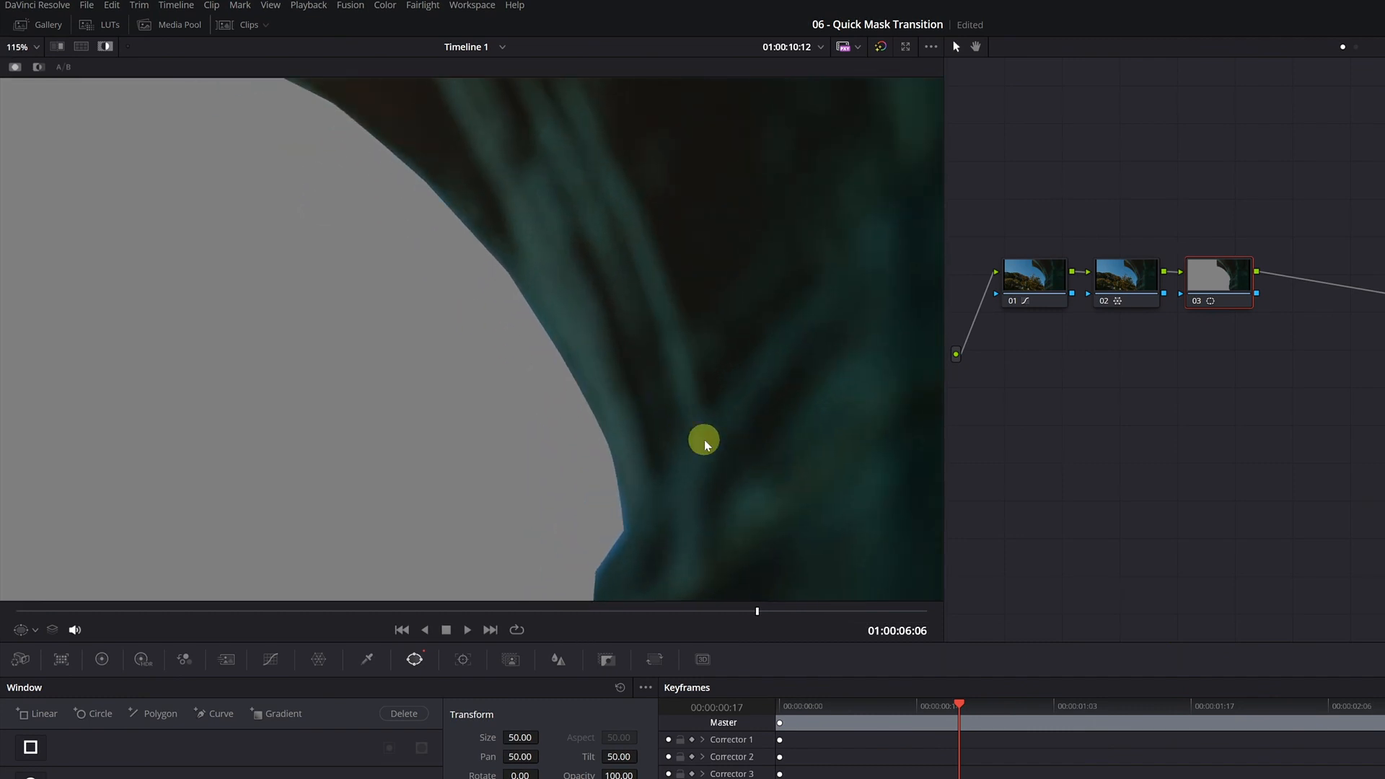
scroll(606, 353, up, 2)
drag(588, 462, 602, 285)
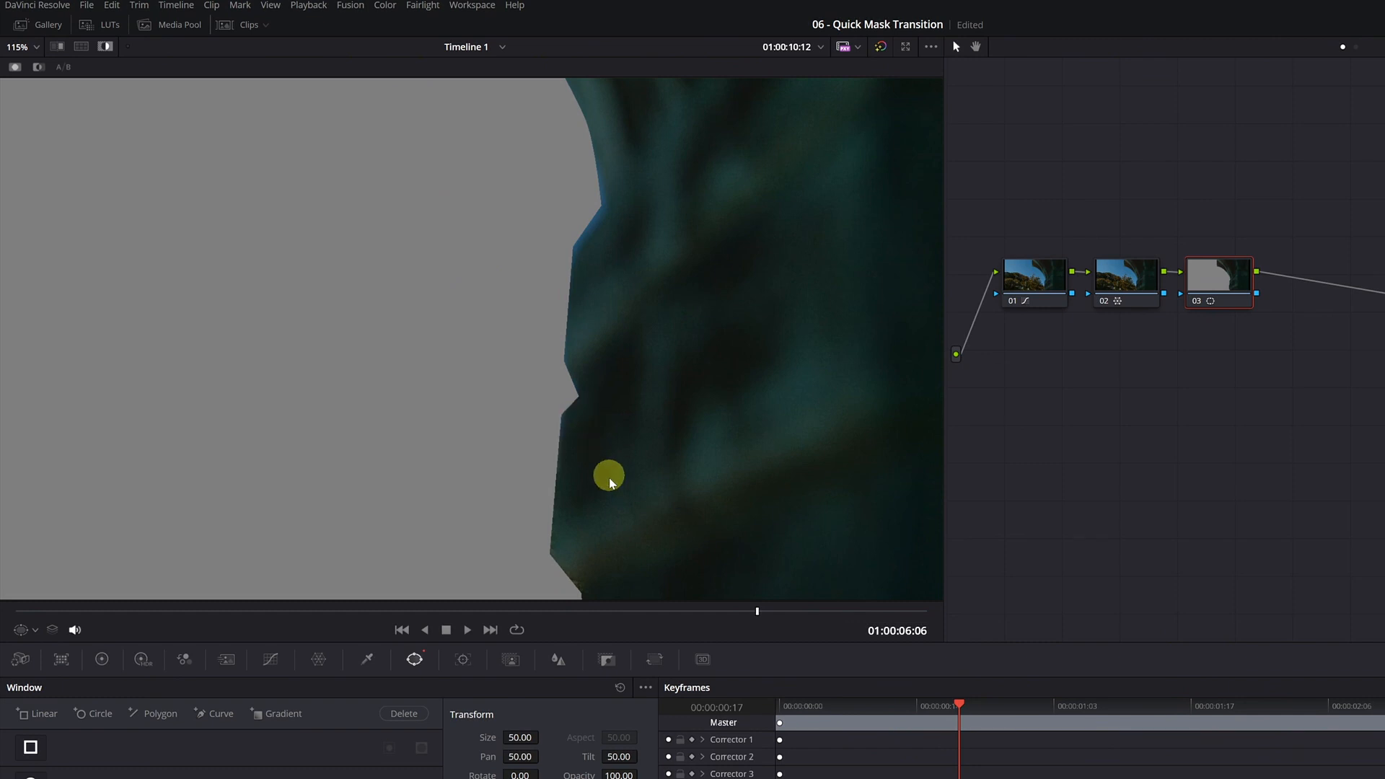
drag(609, 479, 594, 377)
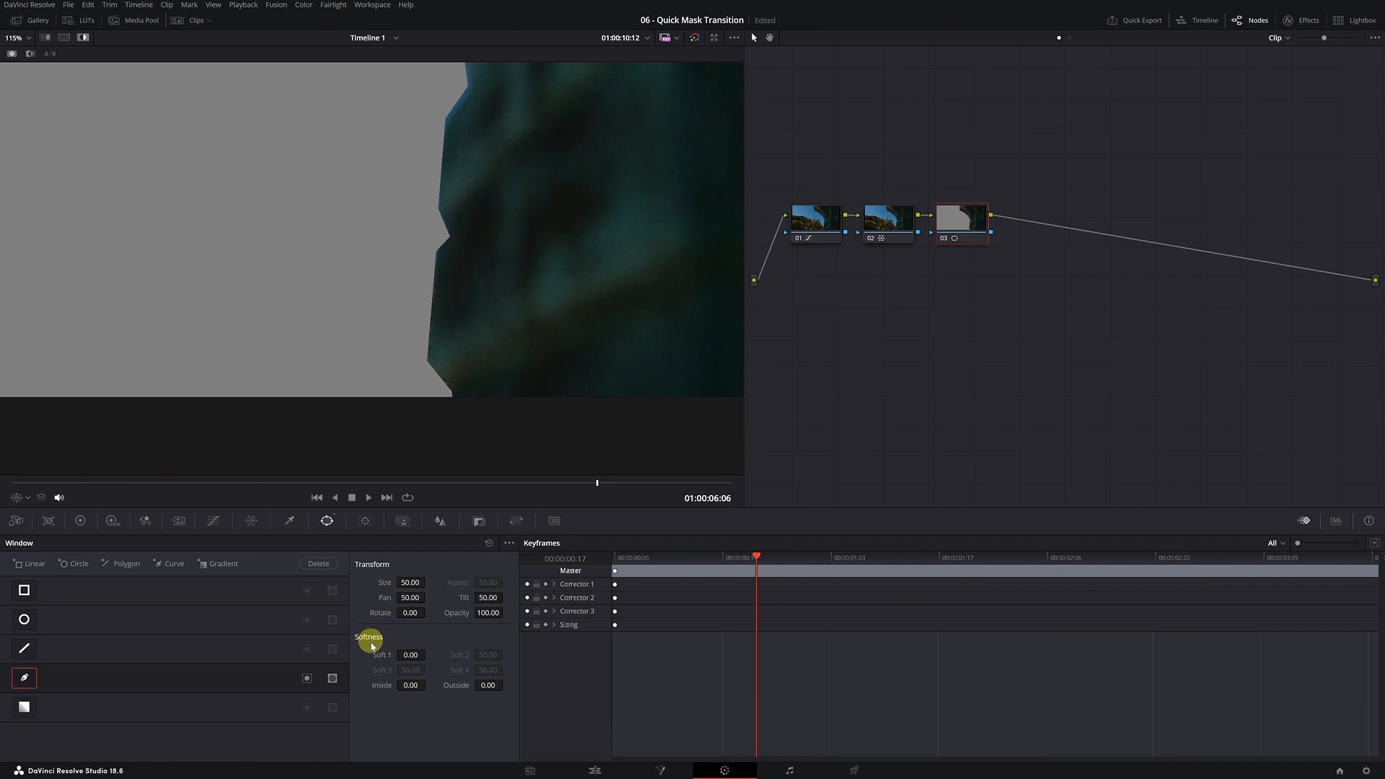
Set the curve mask's Soft 1 softness to 0.94 and show the Power Window outline in the viewer again
drag(408, 655, 437, 655)
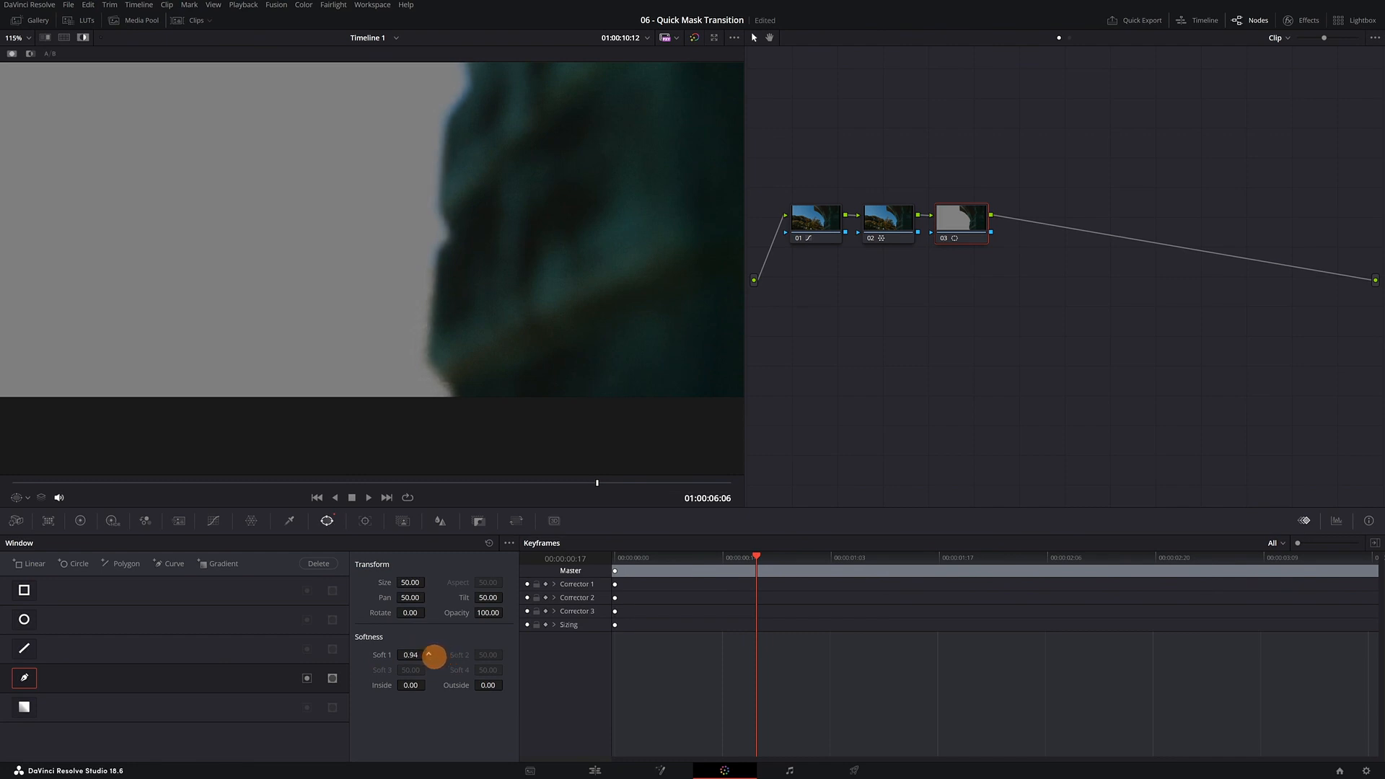
drag(459, 78, 244, 5)
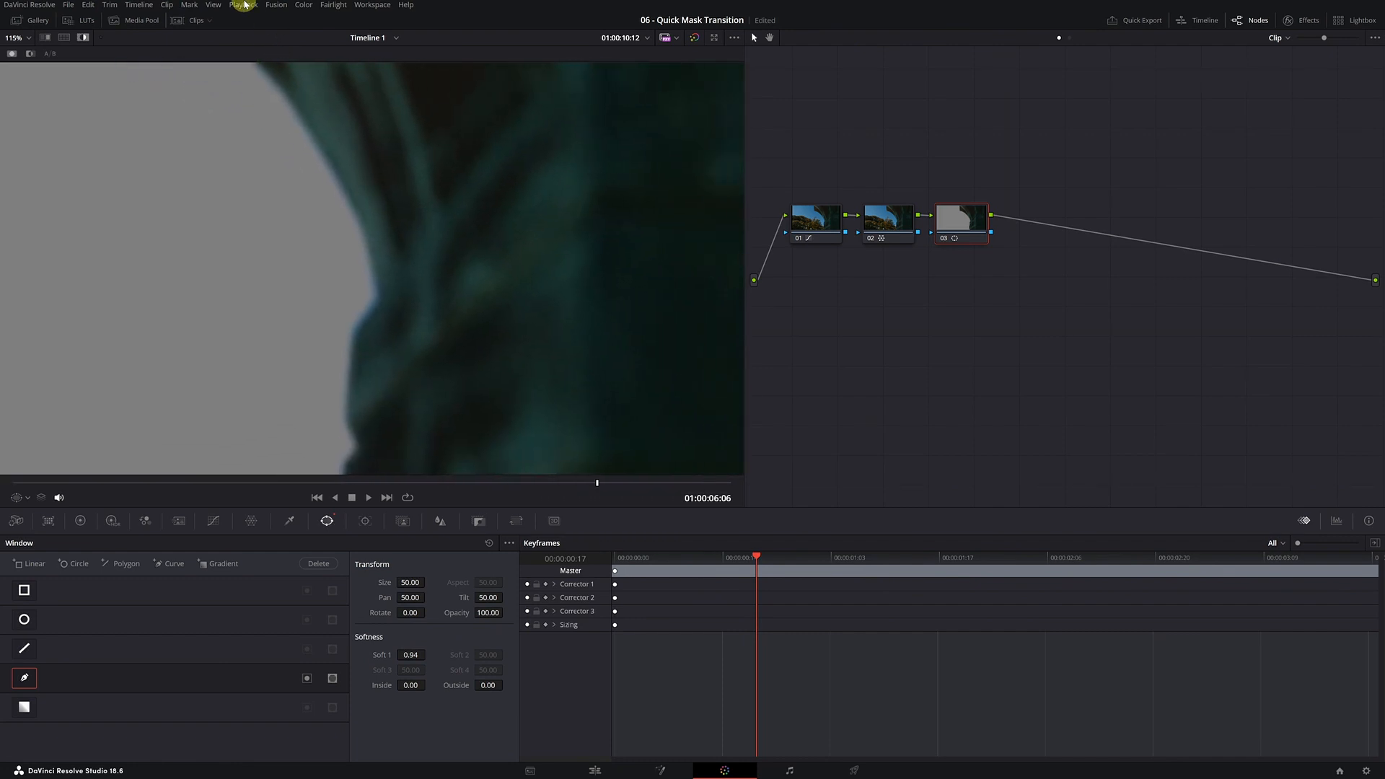
drag(392, 309, 340, 176)
click(29, 499)
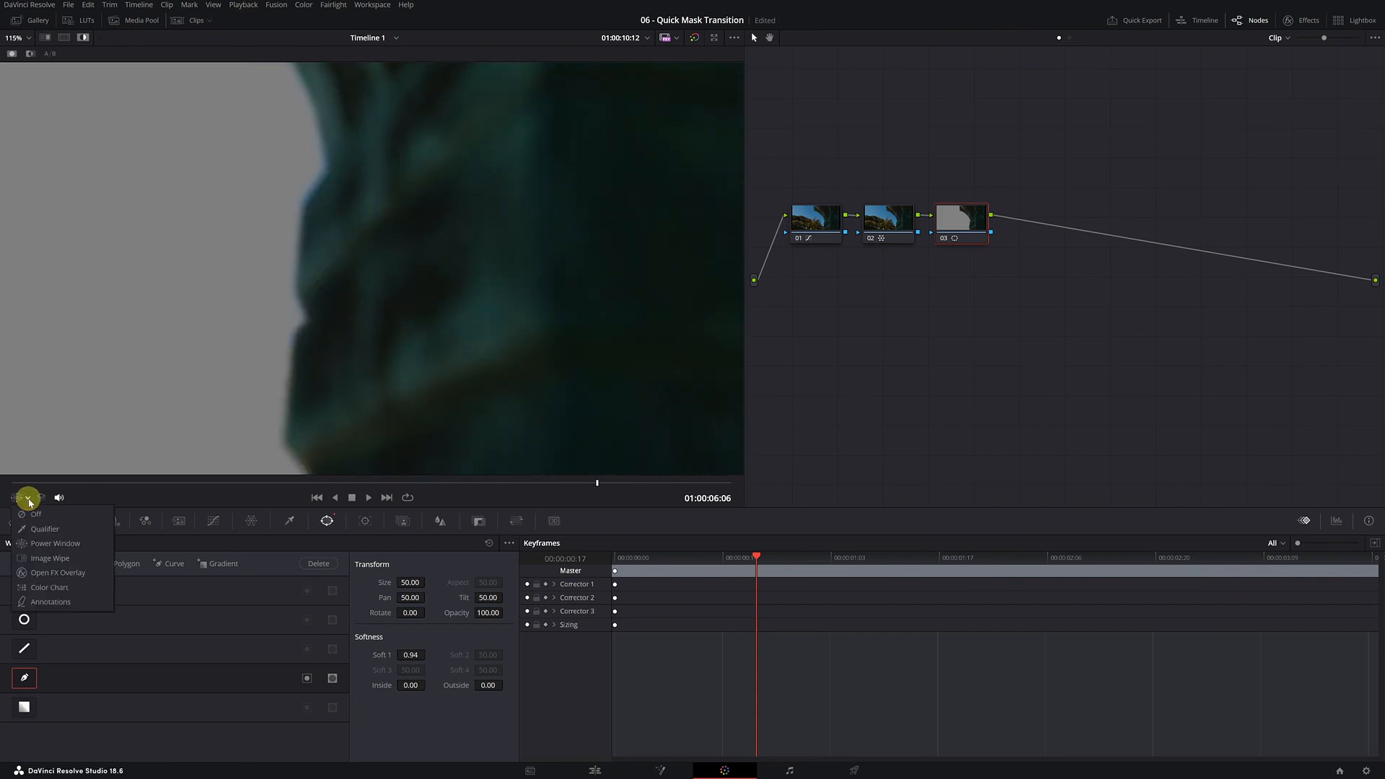
click(49, 546)
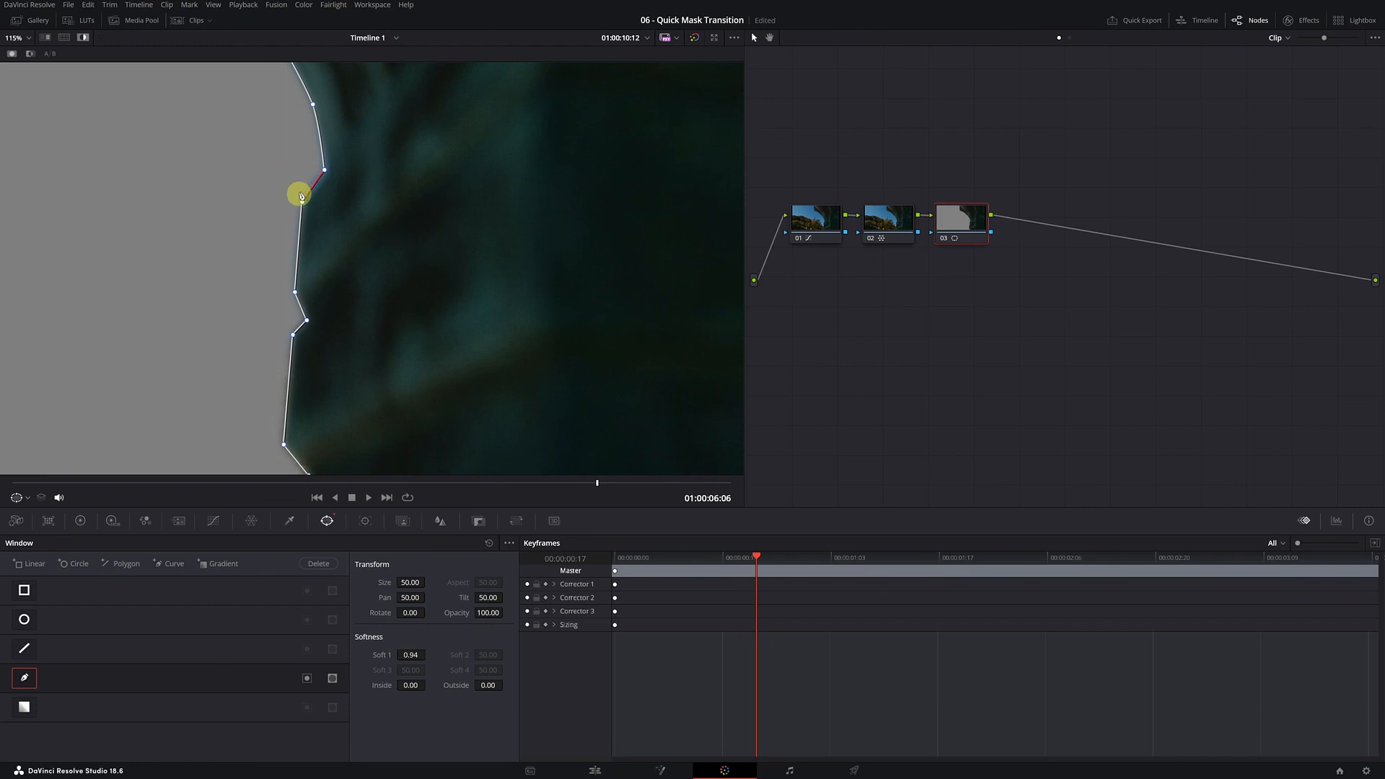
Turn off Highlight so the viewer shows the full image around the mask
scroll(464, 210, down, 6)
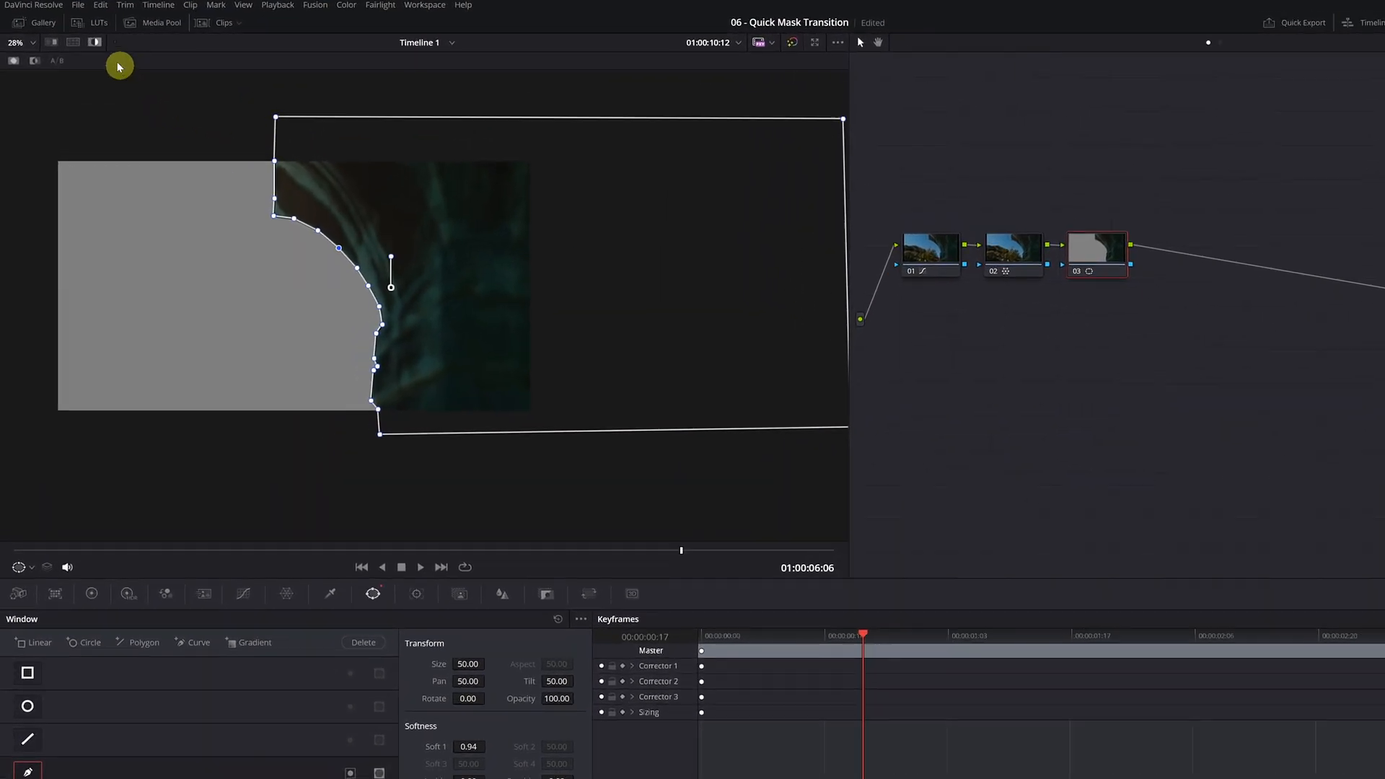
click(114, 49)
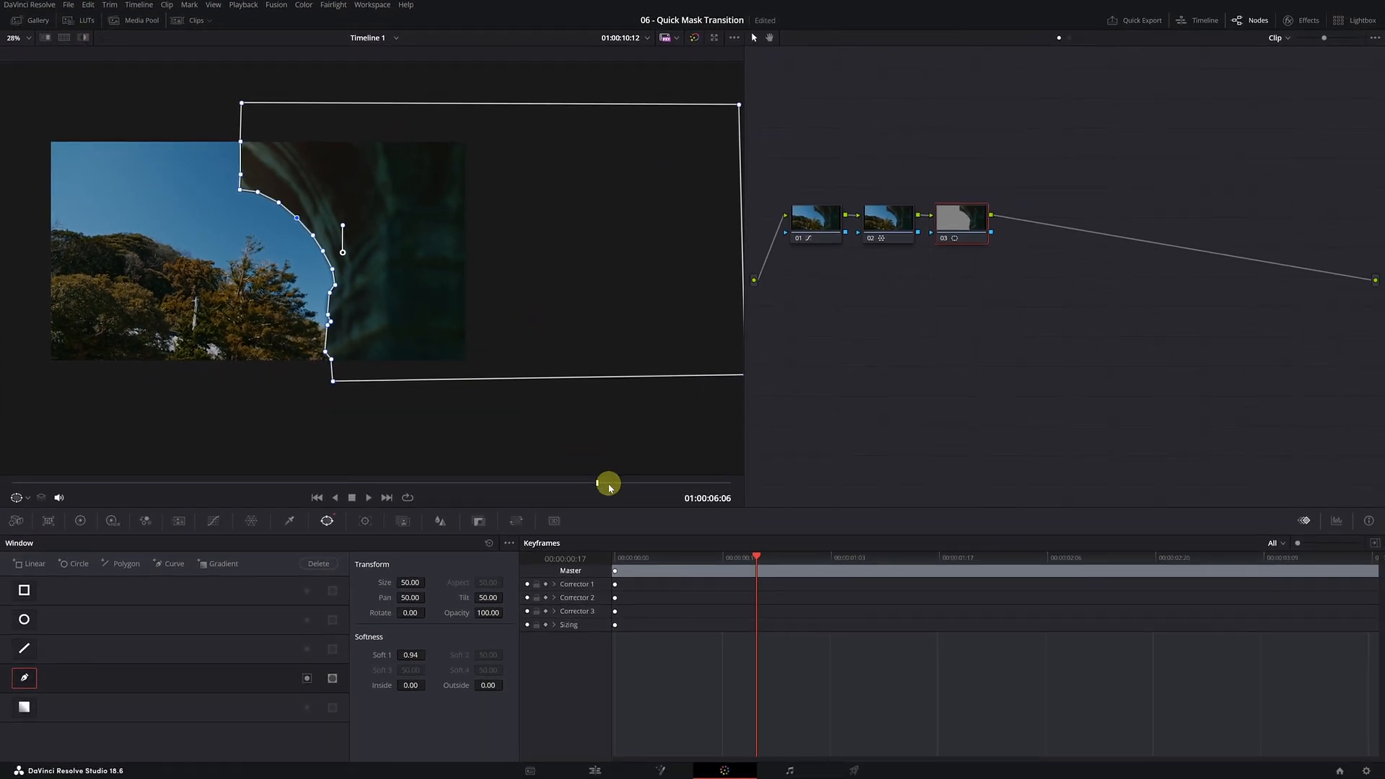
mouse_move(606, 485)
mouse_down()
mouse_move(696, 485)
mouse_move(404, 466)
mouse_move(598, 470)
mouse_up()
scroll(309, 363, up, 1)
scroll(309, 363, up, 5)
scroll(395, 385, left, 2)
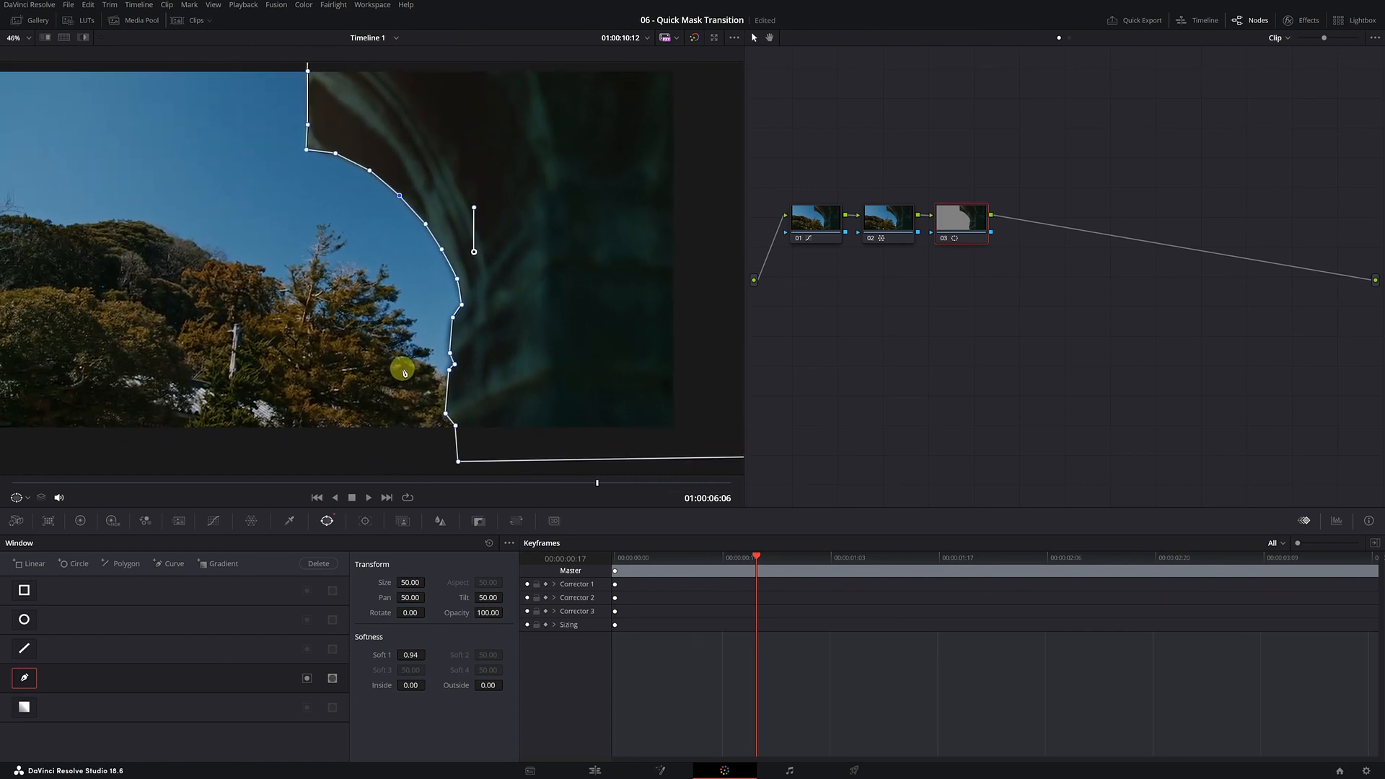
mouse_move(597, 480)
mouse_down()
mouse_move(618, 480)
mouse_move(566, 471)
mouse_move(631, 474)
mouse_move(552, 471)
mouse_move(597, 473)
mouse_up()
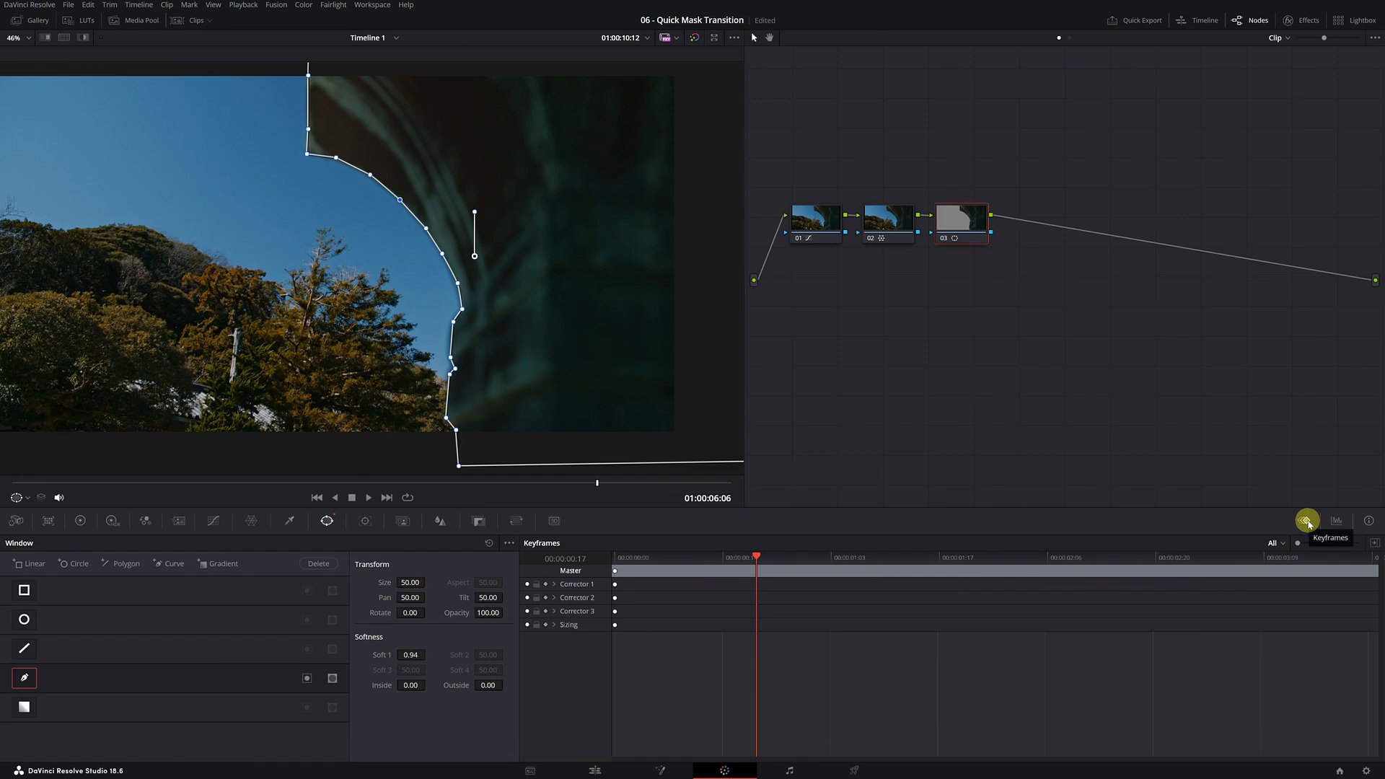
click(1337, 521)
click(1369, 521)
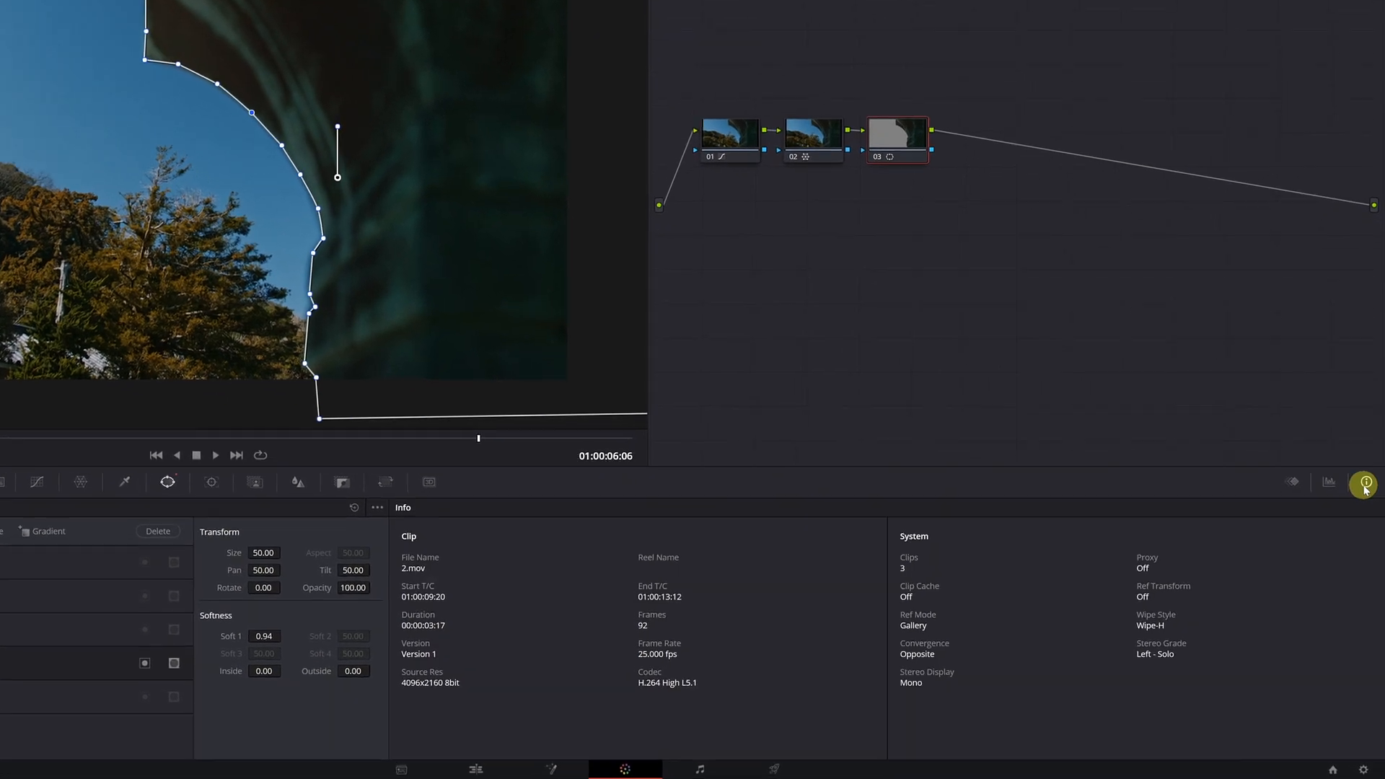
click(1290, 467)
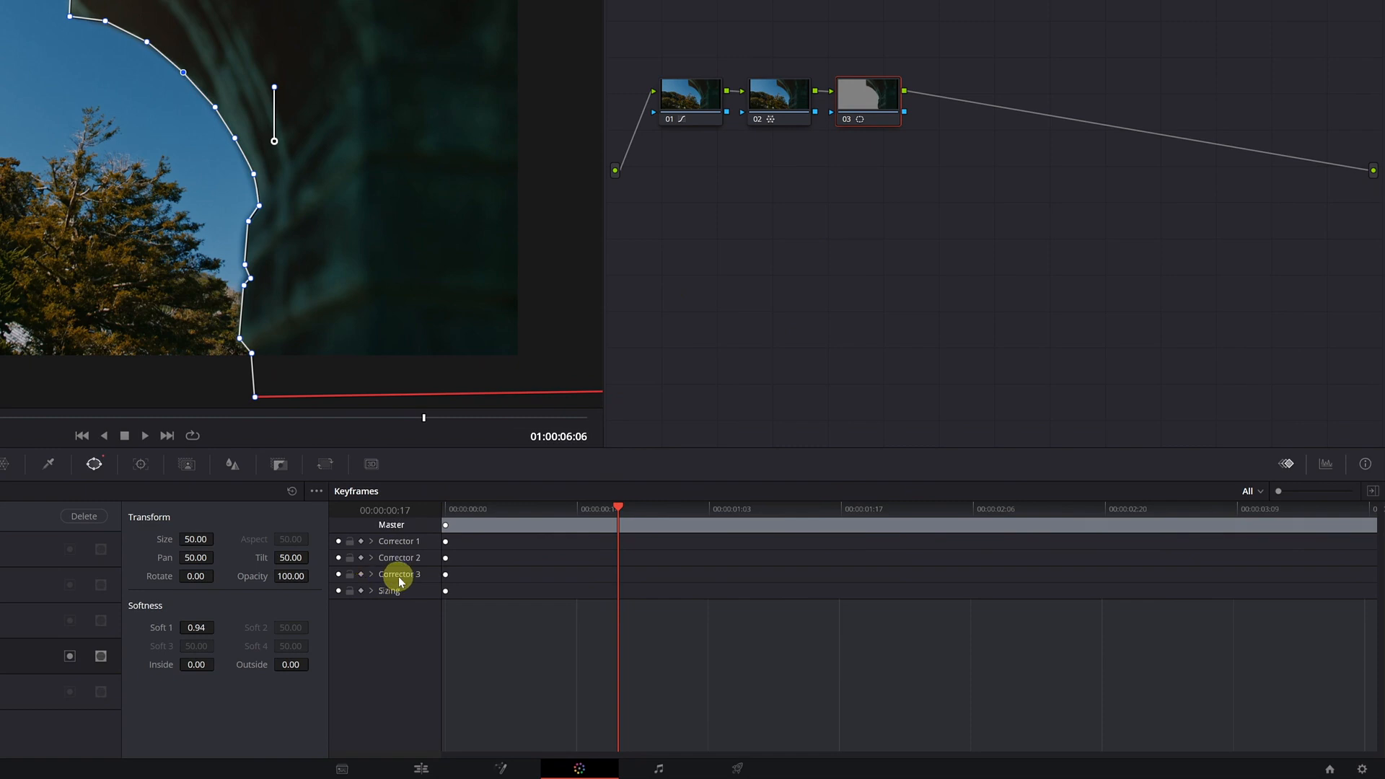
Enable automatic keyframing for Corrector 3 and nudge the mask's lower-left outer corner to record a keyframe at 00:00:00:17
click(361, 574)
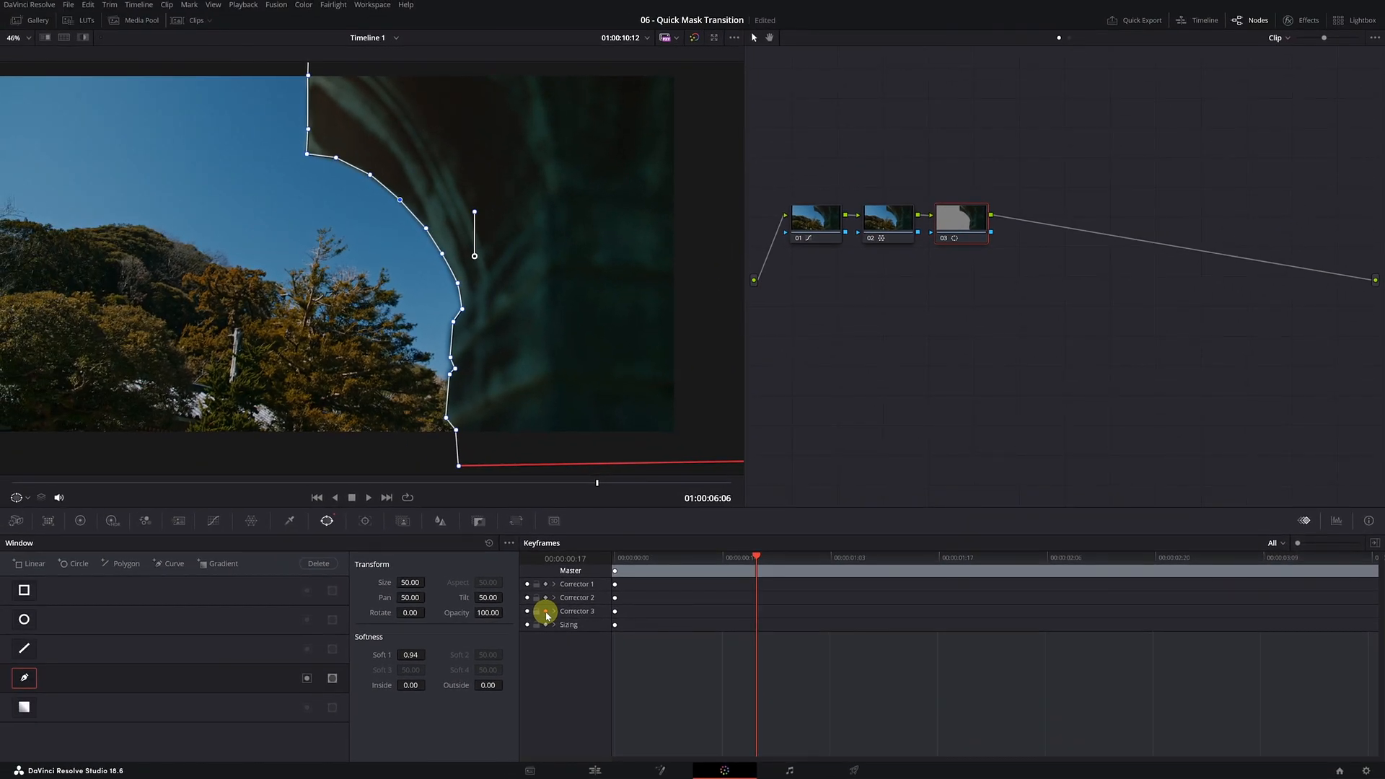
click(460, 467)
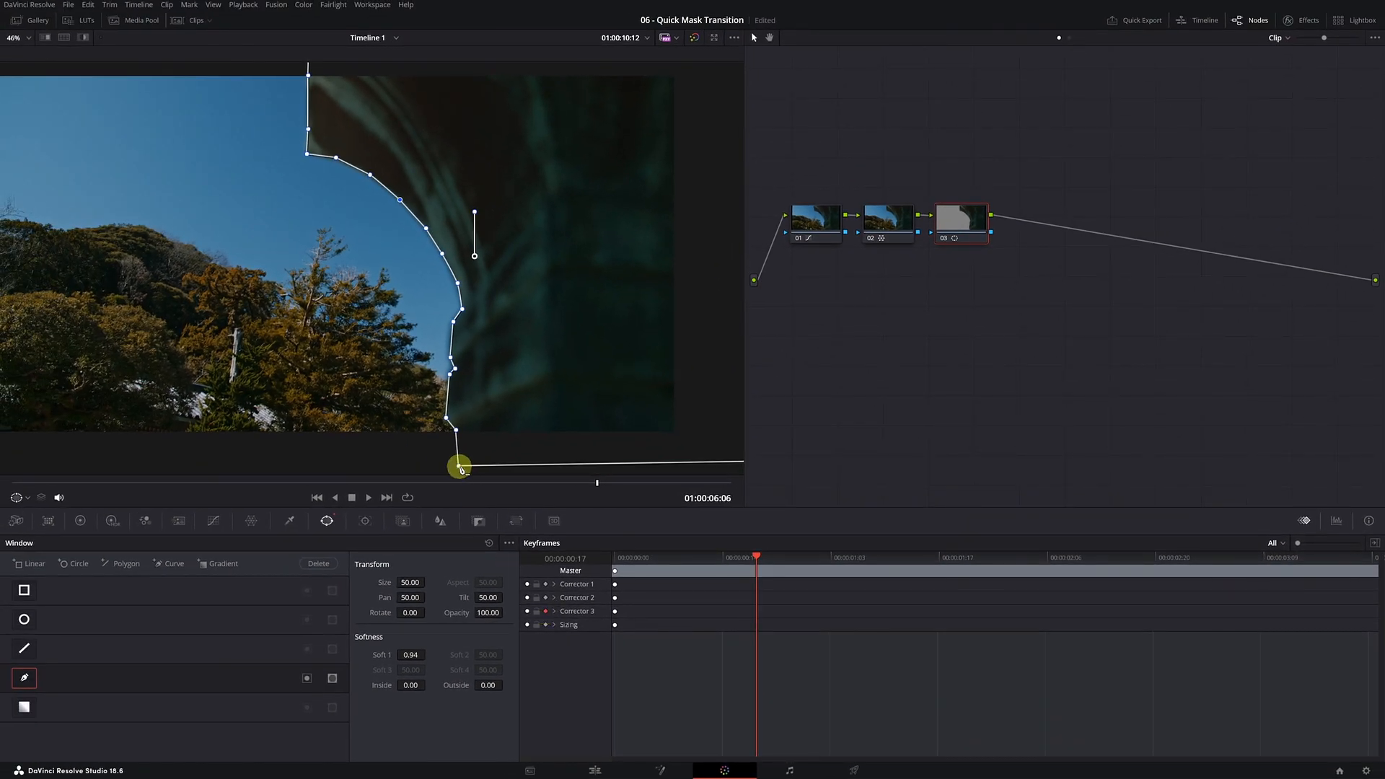
drag(459, 466, 461, 460)
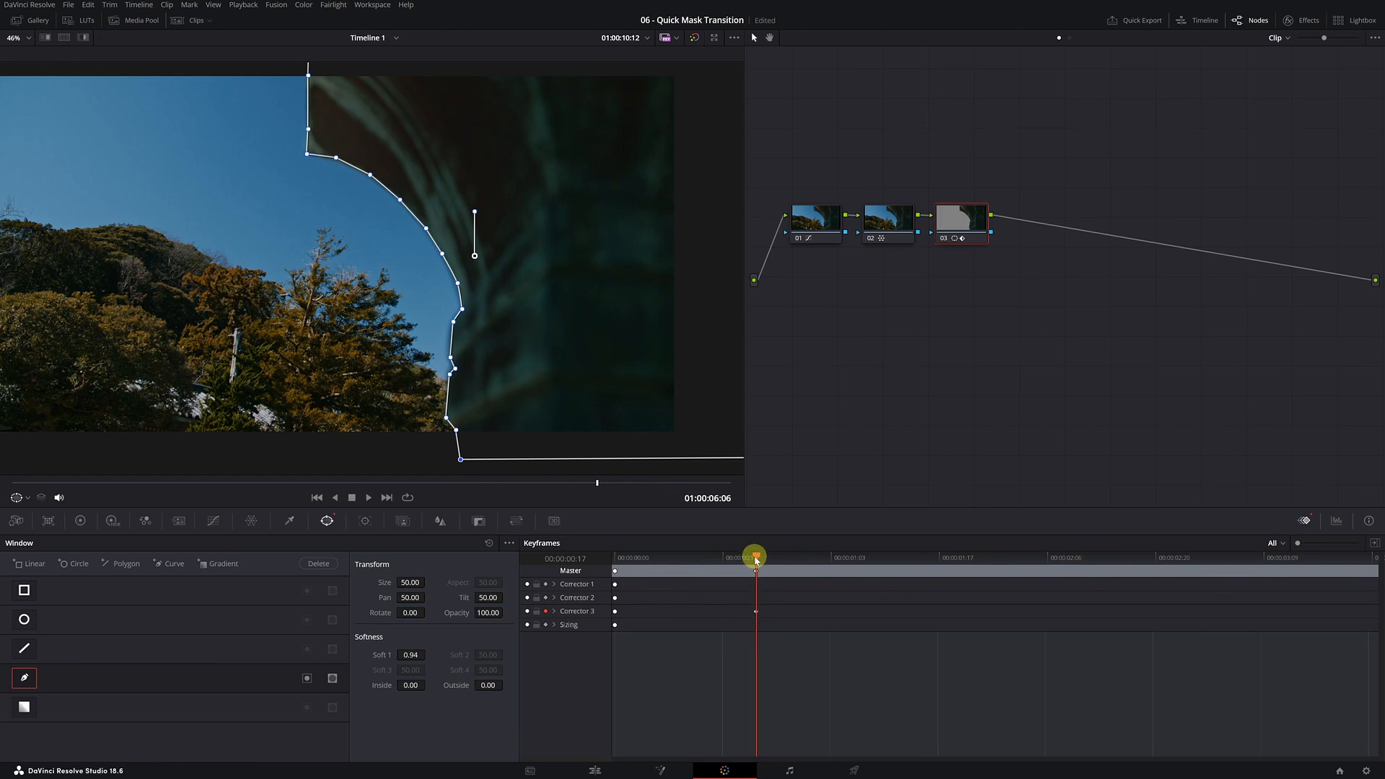
drag(755, 559, 744, 562)
click(755, 614)
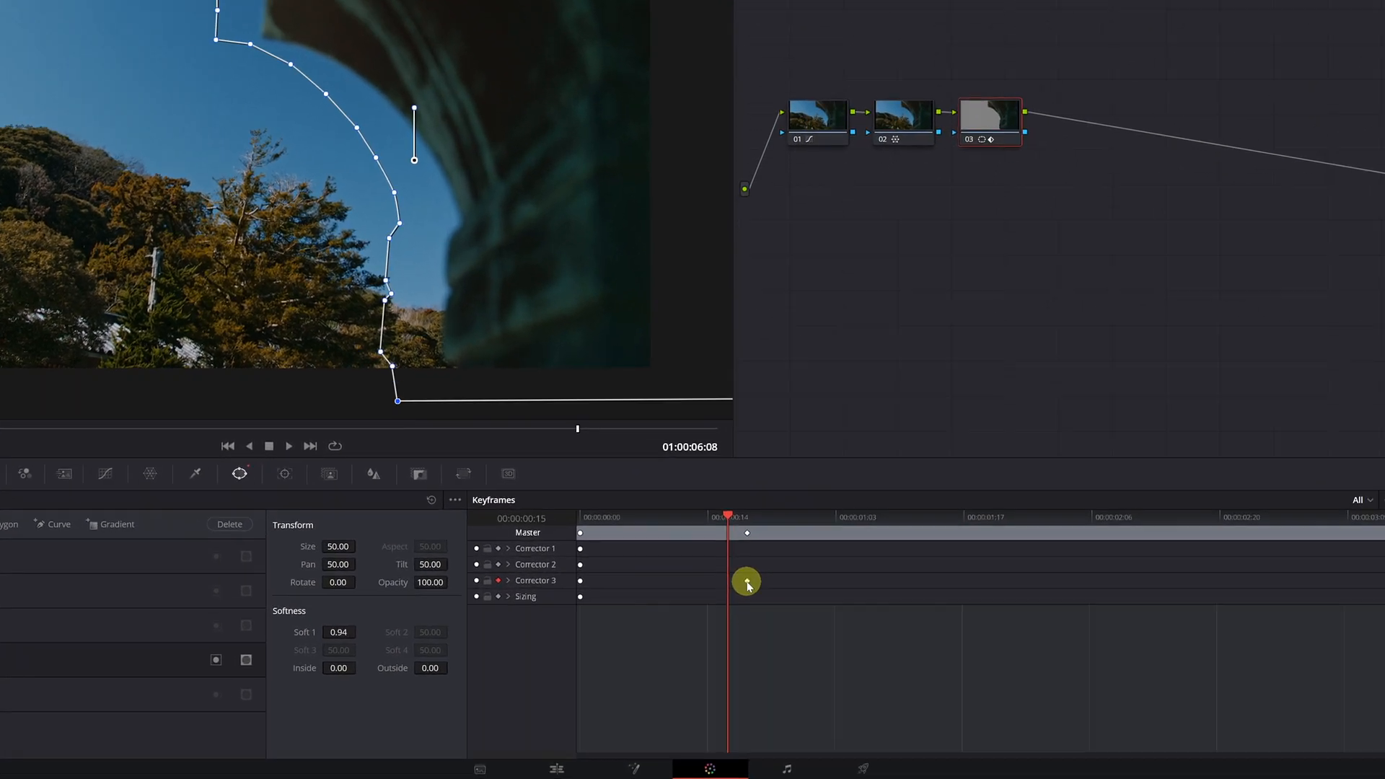
drag(719, 481, 738, 480)
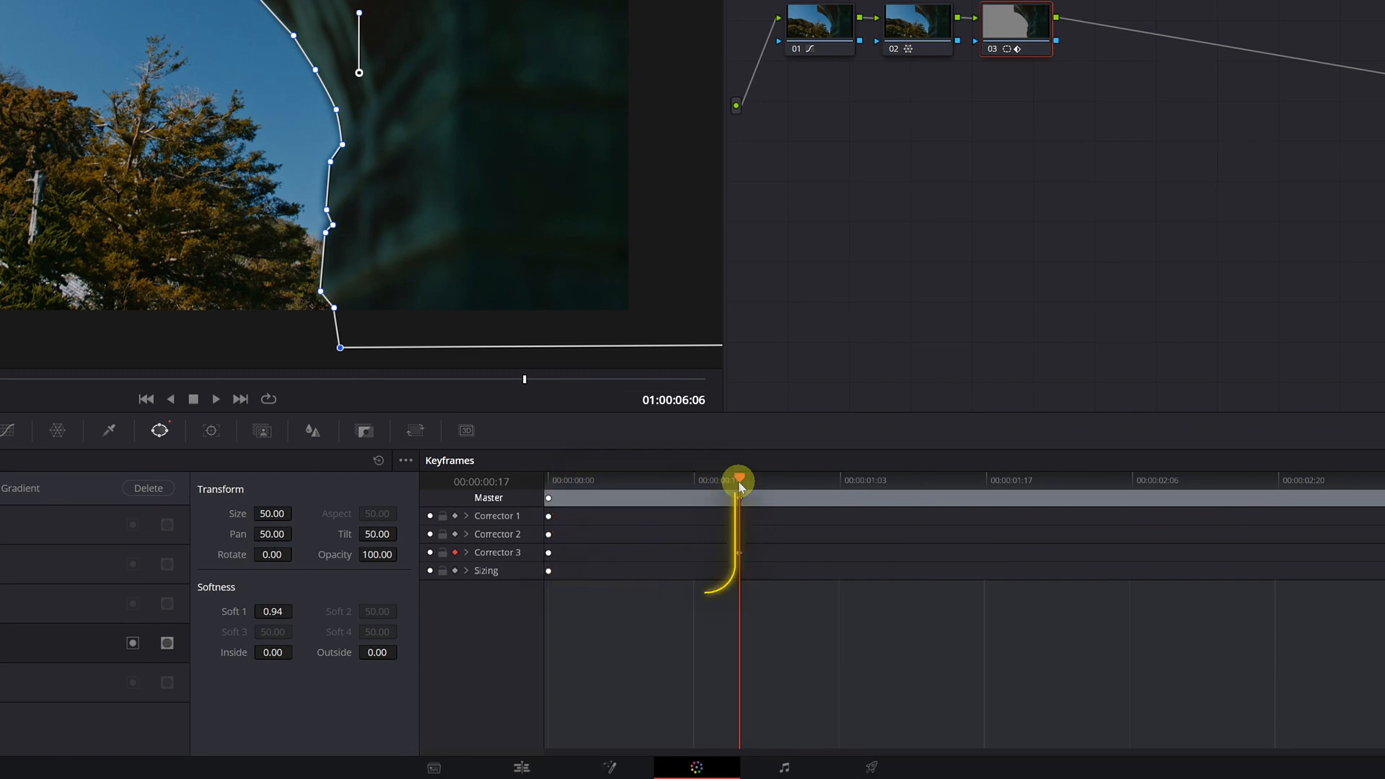
At 00:00:00:14, shift the whole mask onto the object (Pan about 54.6) and realign its upper point above the frame
drag(736, 482, 710, 490)
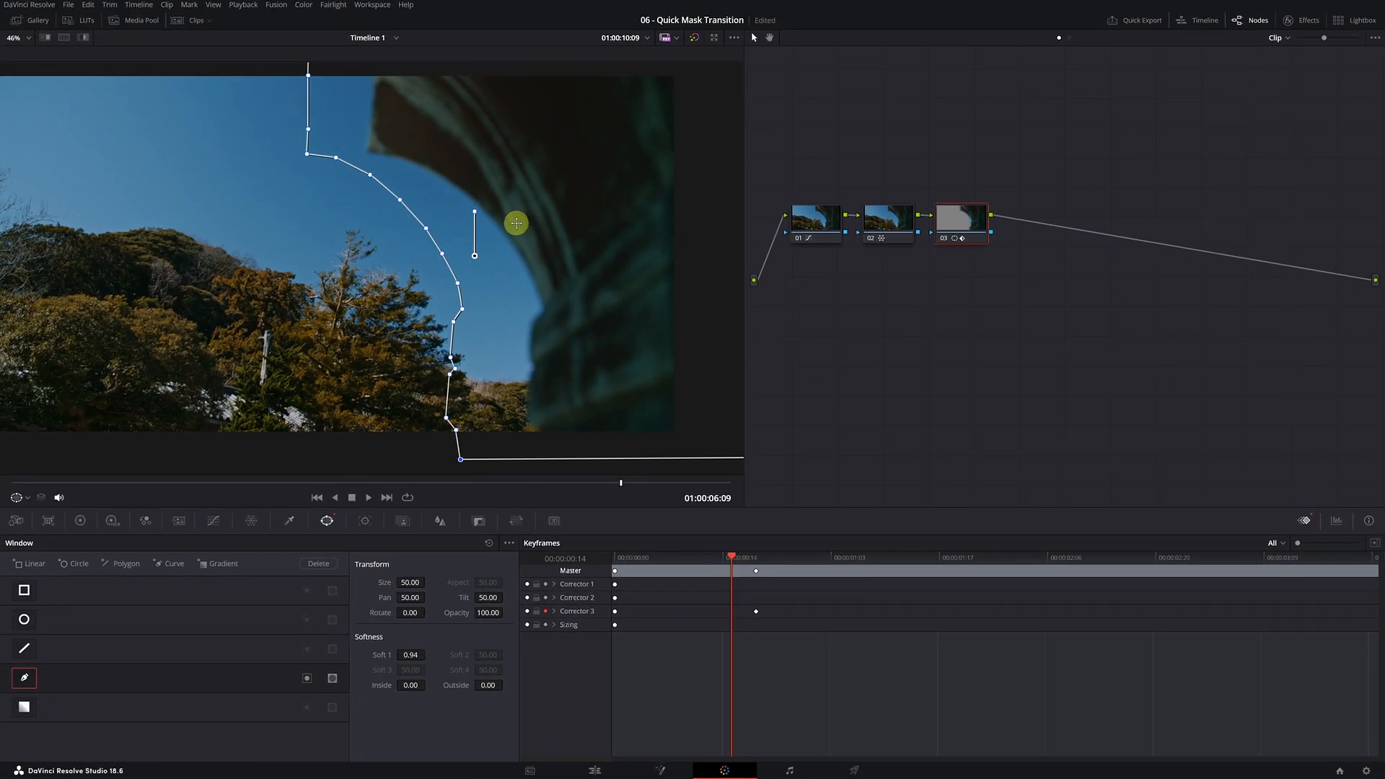
click(517, 228)
drag(518, 228, 575, 226)
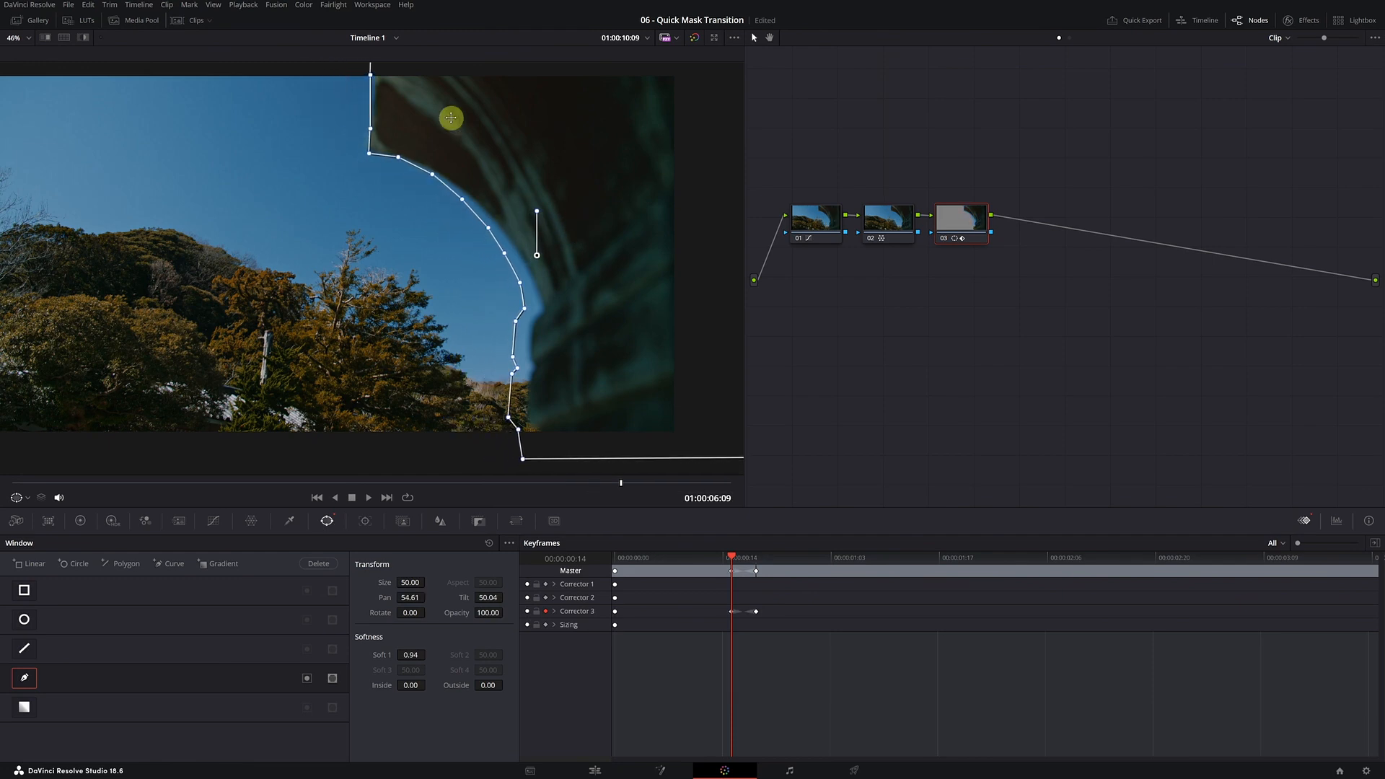
drag(369, 74, 376, 70)
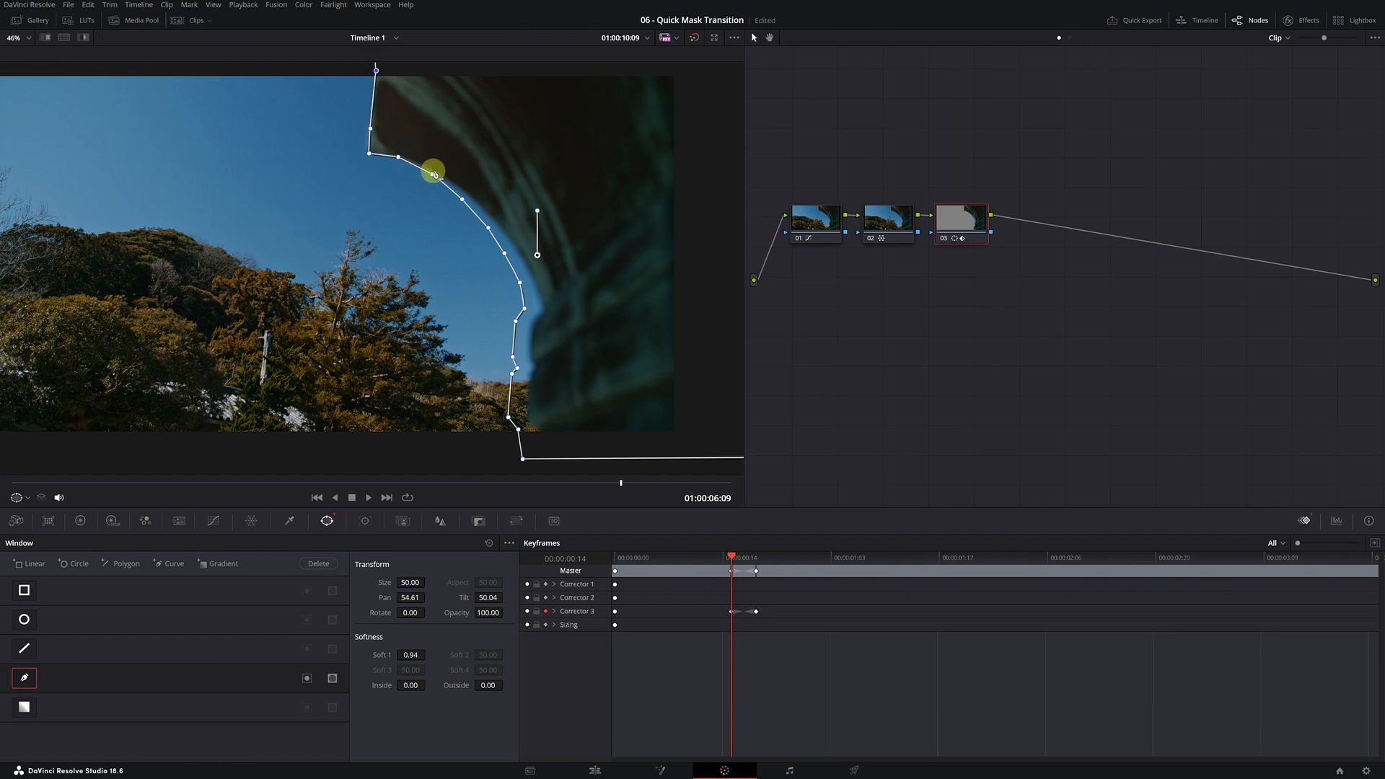
Refit the mask's points at 00:00:00:14 to the object's curved edge and lower outline, adding a point where needed
scroll(476, 188, up, 5)
drag(456, 165, 477, 161)
drag(509, 224, 530, 215)
drag(543, 275, 568, 268)
drag(575, 338, 605, 333)
drag(585, 391, 630, 394)
drag(566, 418, 521, 257)
drag(477, 326, 514, 329)
drag(488, 352, 528, 348)
drag(473, 365, 509, 437)
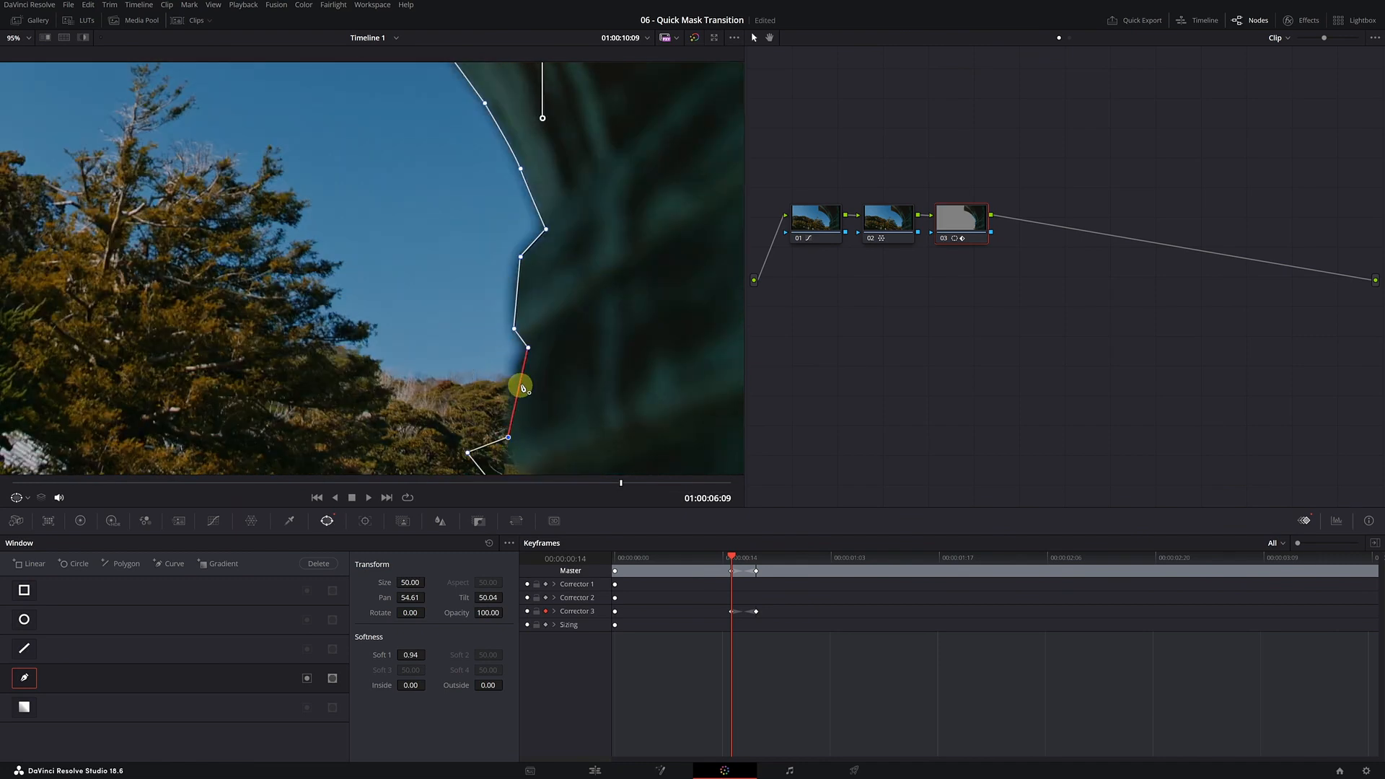
drag(523, 386, 549, 332)
drag(443, 376, 521, 412)
scroll(584, 363, down, 3)
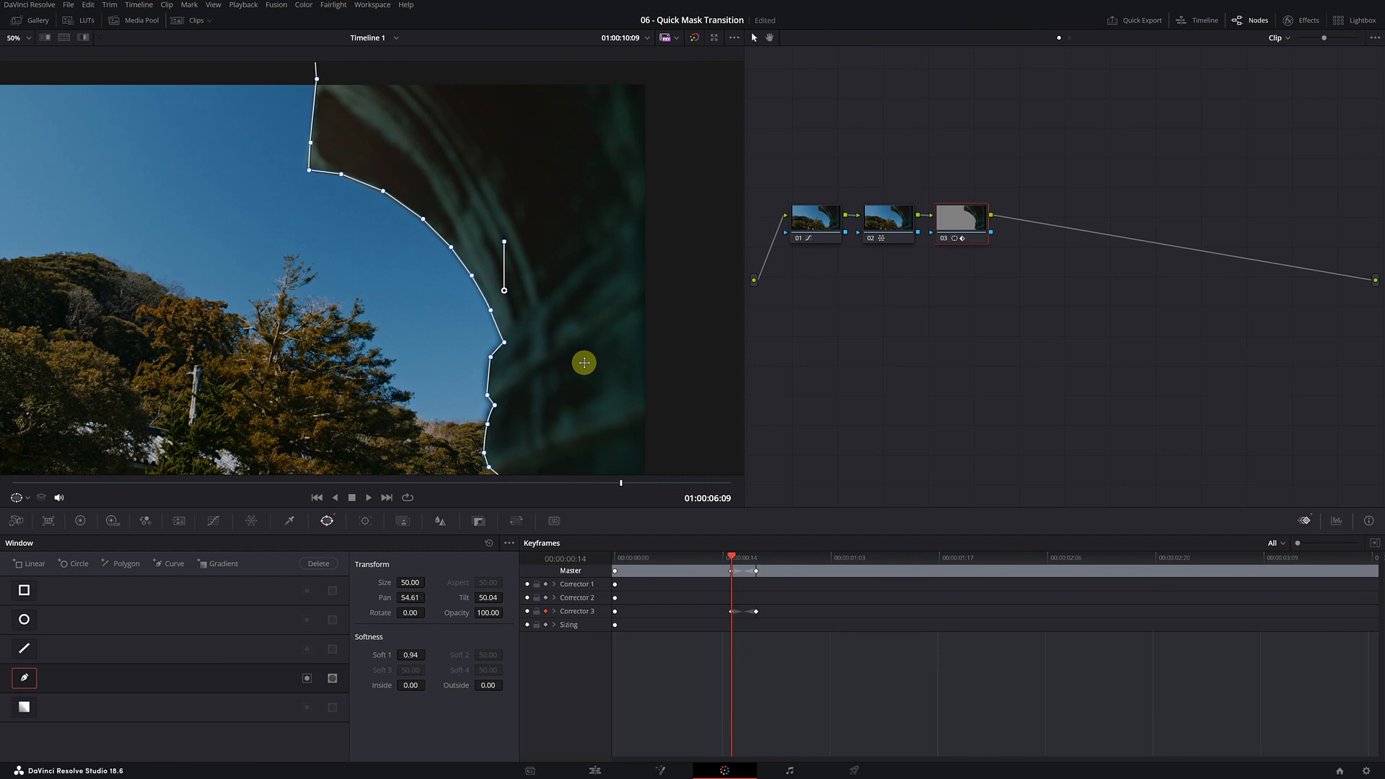
At 00:00:00:10, shift the whole mask onto the object (Pan about 62) and realign its upper point above the frame
drag(732, 560, 698, 558)
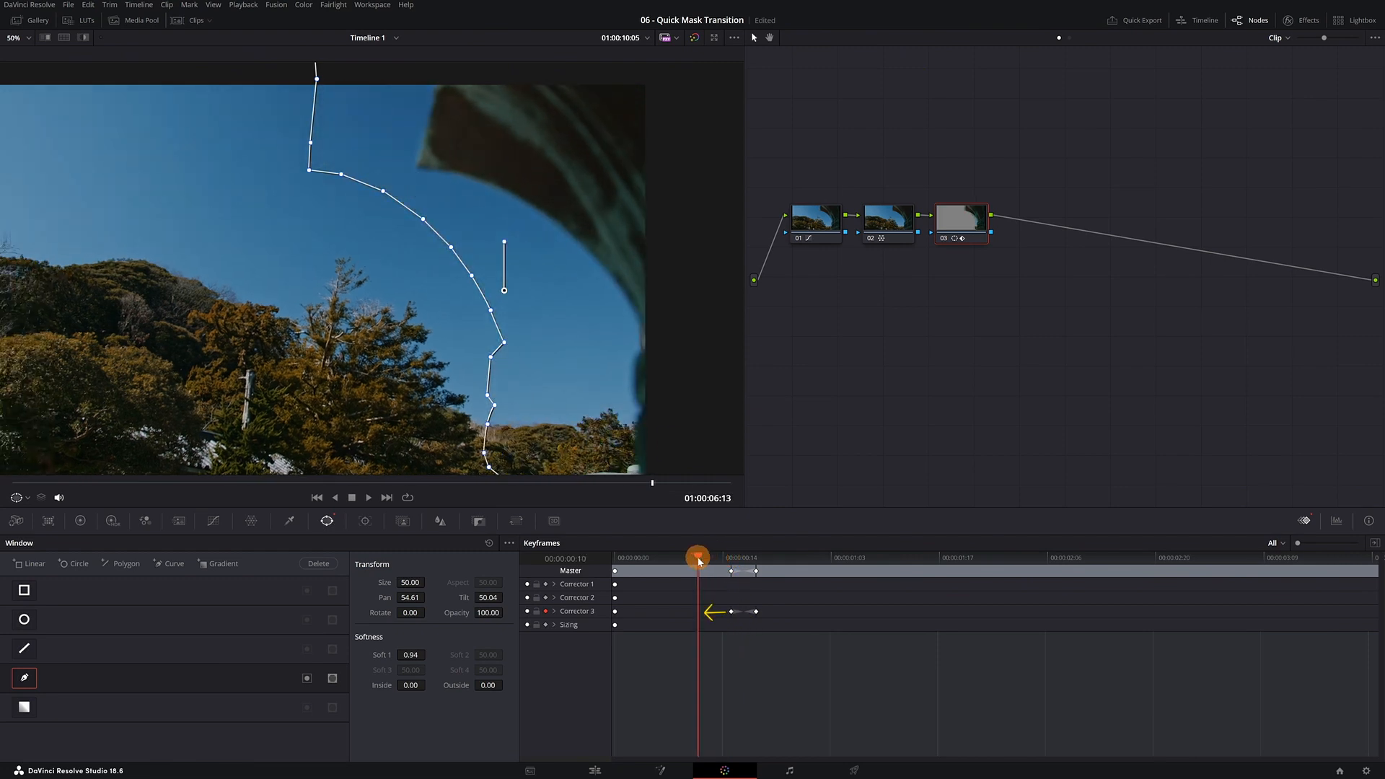
drag(531, 241, 640, 262)
drag(431, 77, 443, 72)
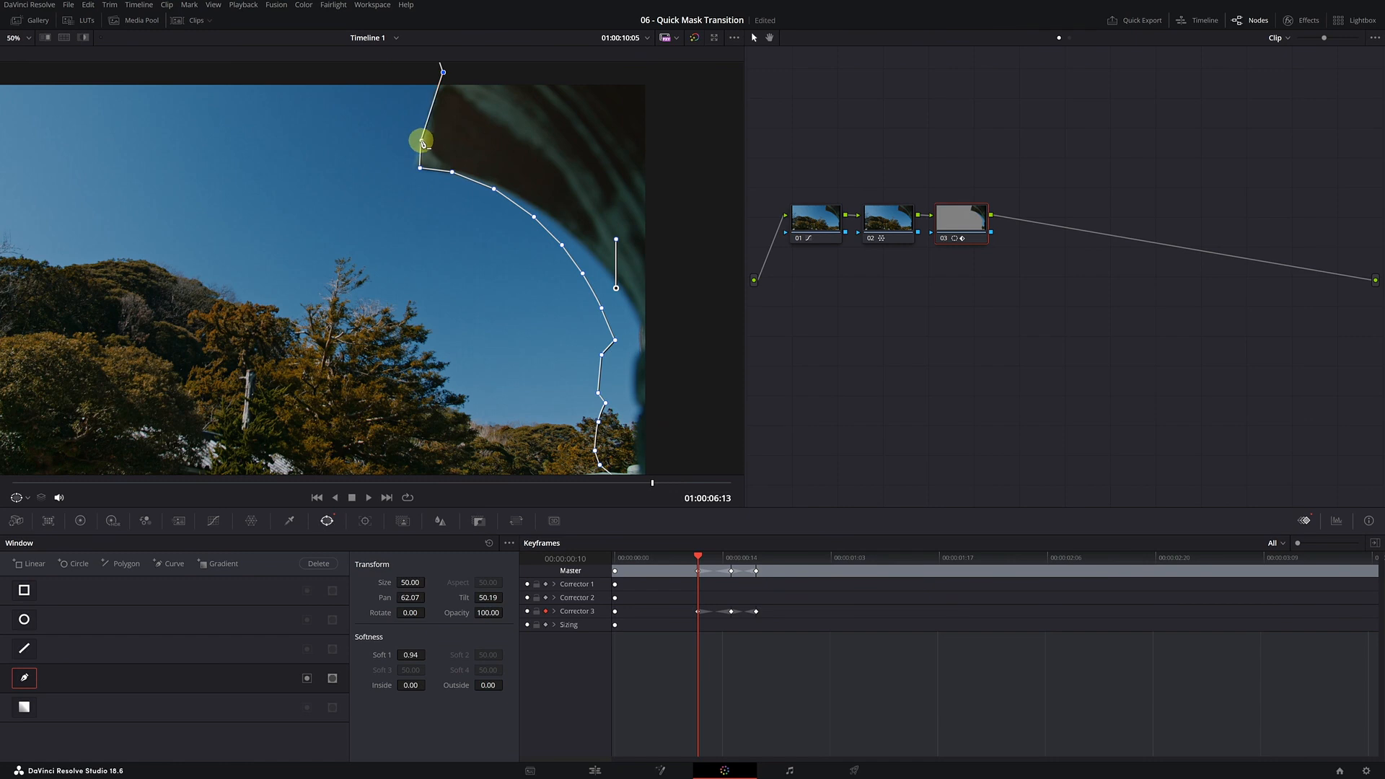
Refit the mask's curved edge and lower points to the object's outline at 00:00:00:10
drag(491, 191, 549, 215)
scroll(549, 214, up, 4)
drag(572, 274, 485, 202)
drag(476, 257, 437, 211)
drag(411, 263, 470, 274)
drag(433, 320, 383, 241)
drag(383, 241, 445, 249)
drag(356, 264, 418, 272)
drag(349, 333, 417, 345)
drag(350, 385, 428, 376)
drag(418, 415, 366, 309)
drag(301, 356, 368, 364)
drag(344, 387, 389, 390)
drag(294, 214, 359, 400)
drag(295, 257, 413, 367)
Go a few frames earlier, shift the mask onto the object, and refit its points to the outline
drag(686, 560, 676, 561)
drag(473, 166, 579, 163)
drag(264, 67, 313, 129)
drag(313, 129, 363, 129)
drag(469, 347, 368, 260)
drag(443, 310, 452, 303)
drag(512, 370, 534, 355)
Go farther toward the clip's start, shift the mask onto the small visible part of the object, and adjust its edge points
drag(673, 559, 650, 567)
drag(512, 220, 699, 223)
drag(458, 238, 466, 234)
drag(556, 263, 555, 248)
drag(419, 174, 427, 176)
drag(459, 64, 475, 71)
At 00:00:00:02, check the mask with Highlight and shift it completely outside the frame (Pan about 78.7)
drag(649, 560, 633, 561)
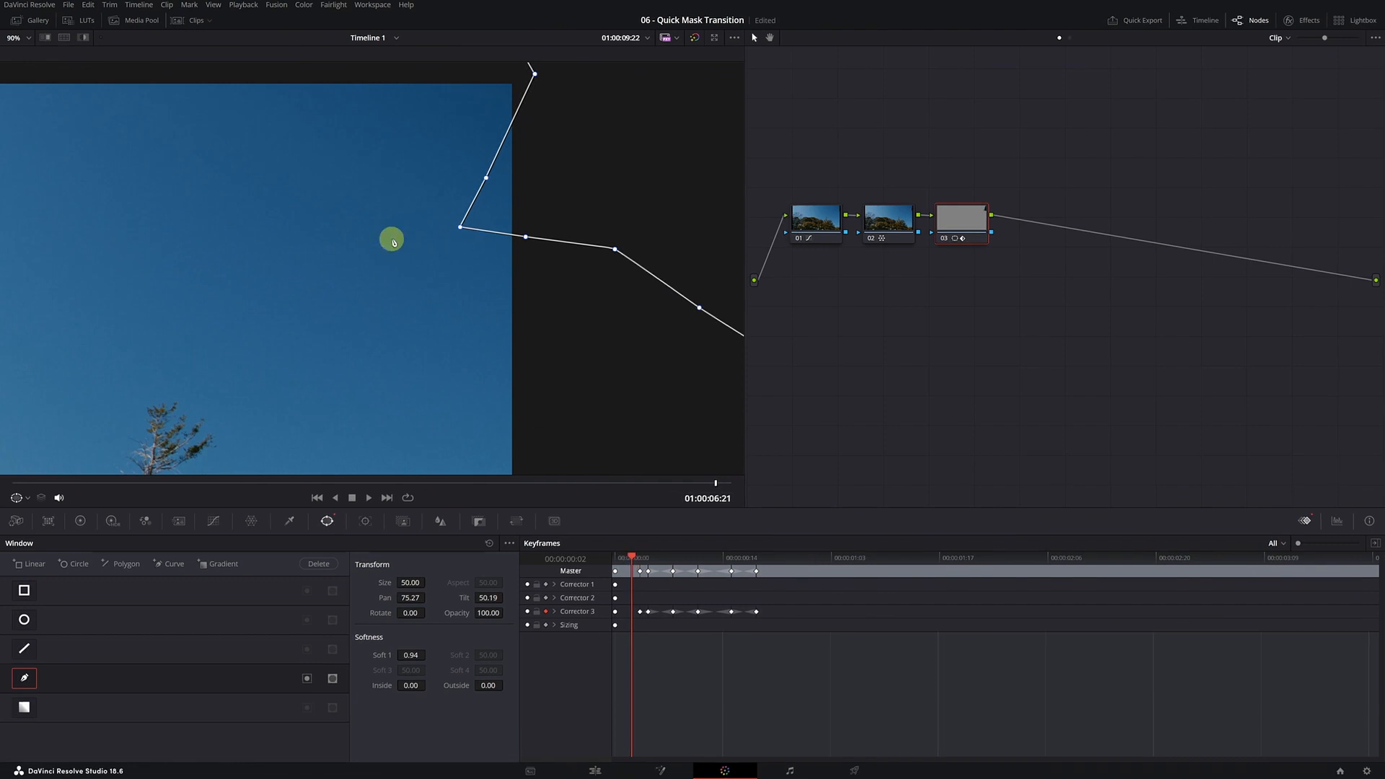
scroll(528, 323, down, 2)
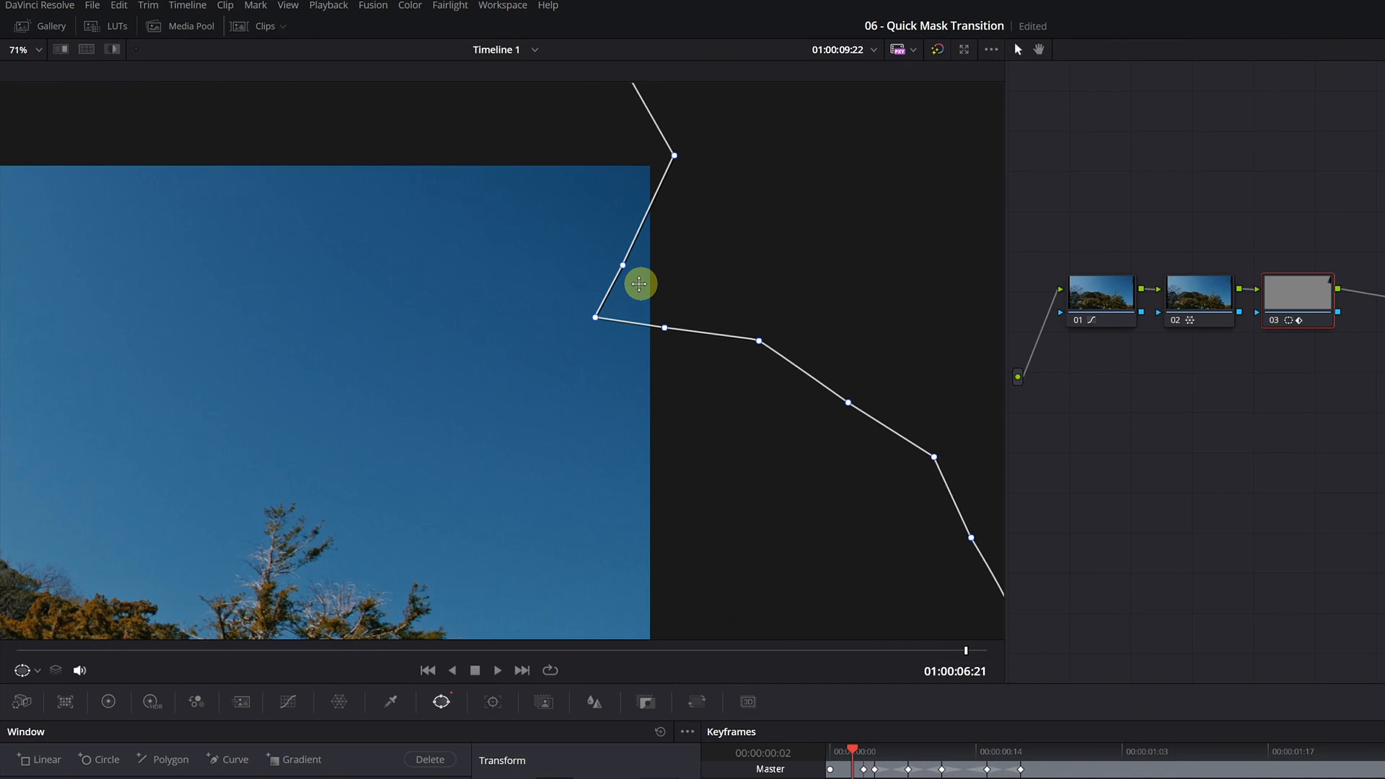
click(112, 49)
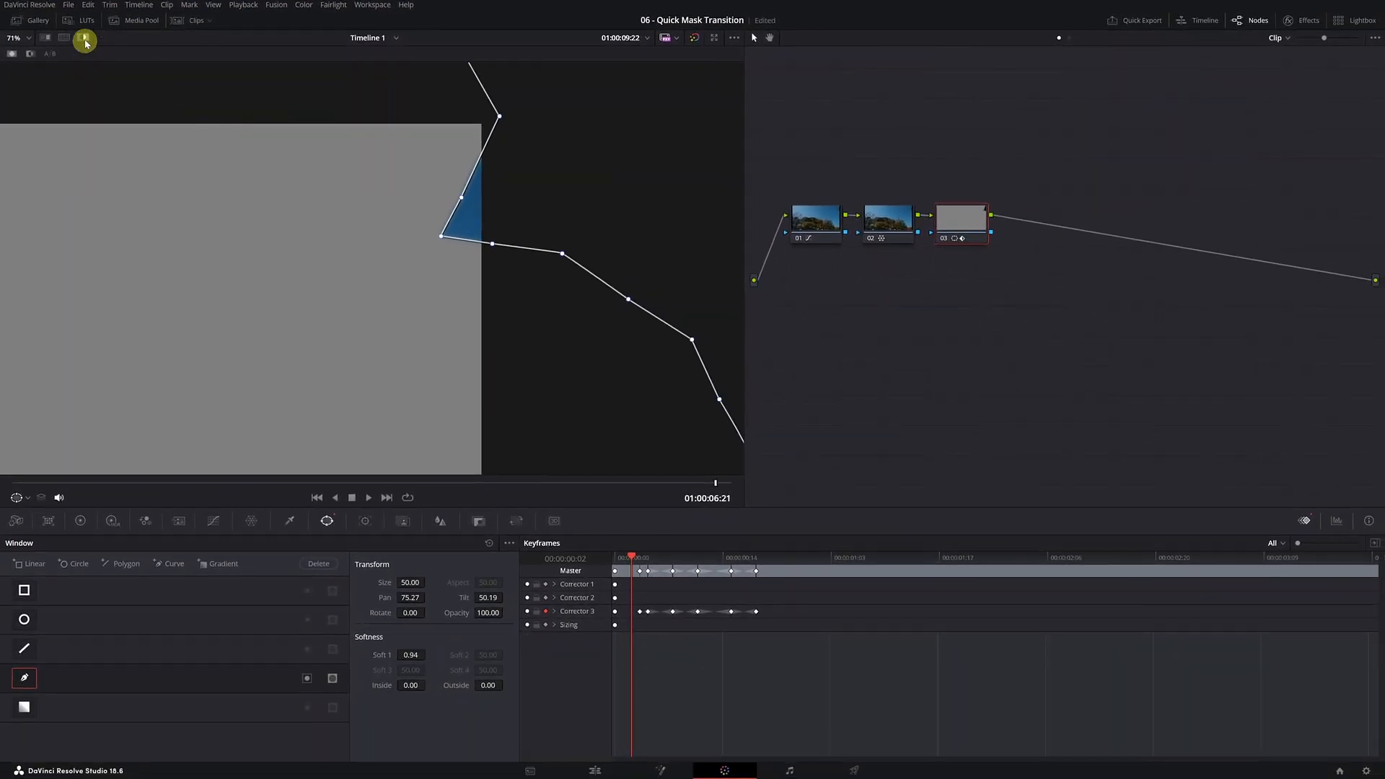
click(83, 39)
drag(545, 205, 596, 198)
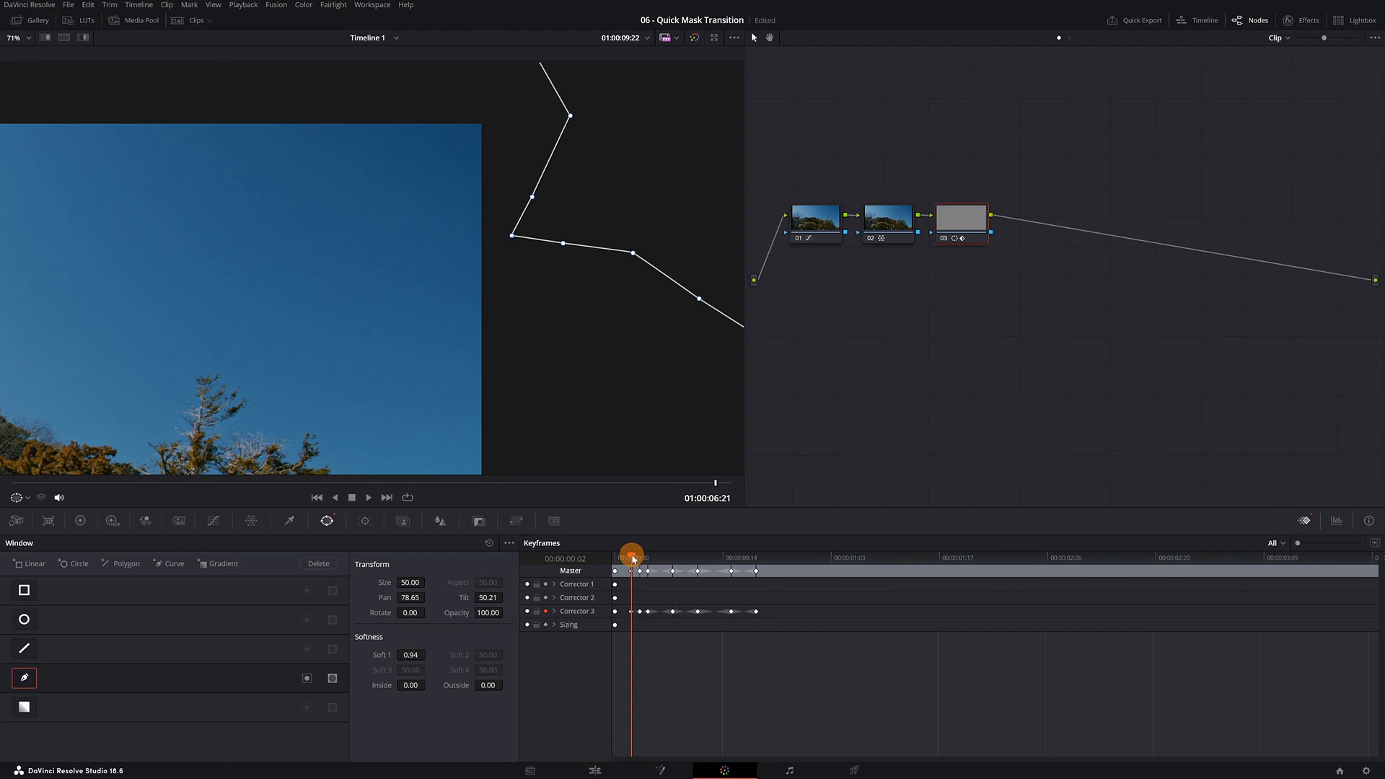
At 00:00:00:08, shift the mask back onto the object (Pan about 64) and refit its edge points
drag(636, 559, 680, 560)
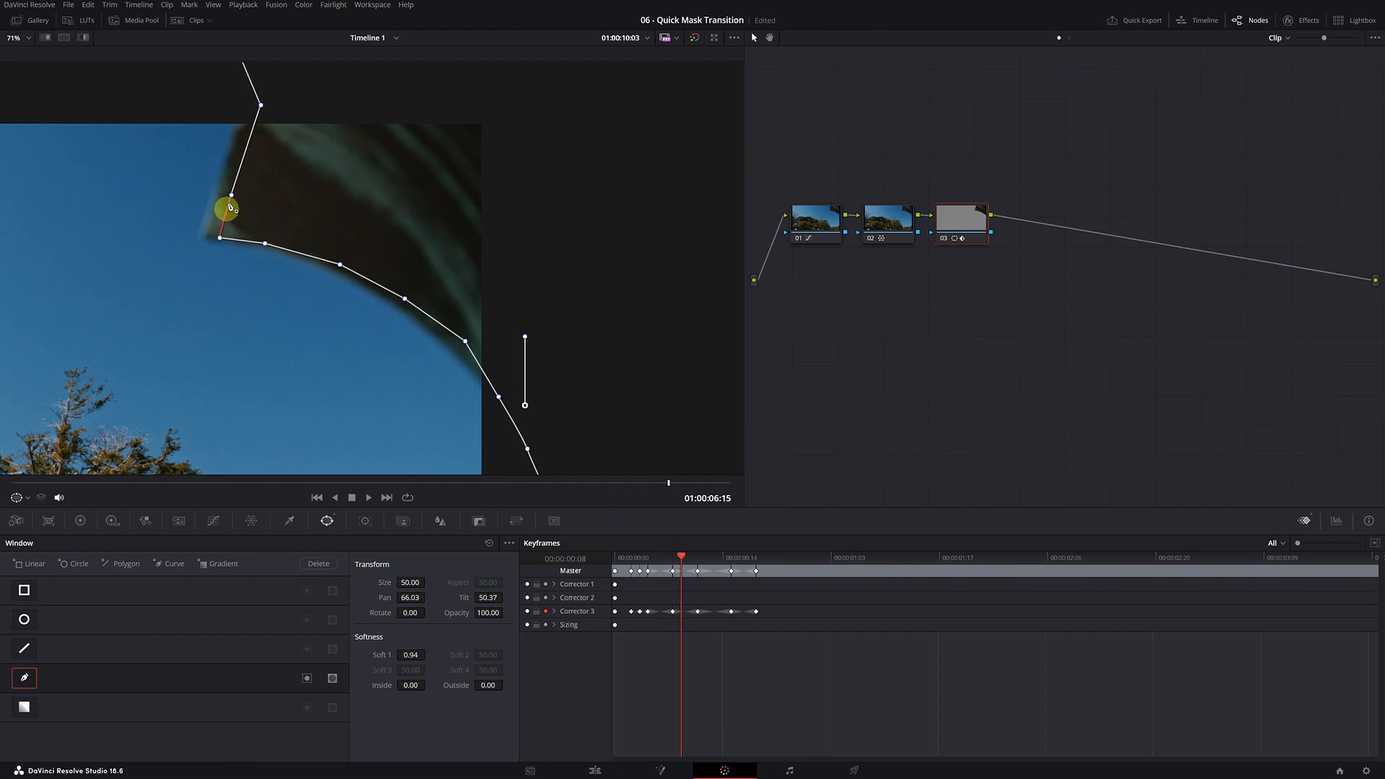
drag(291, 182, 275, 183)
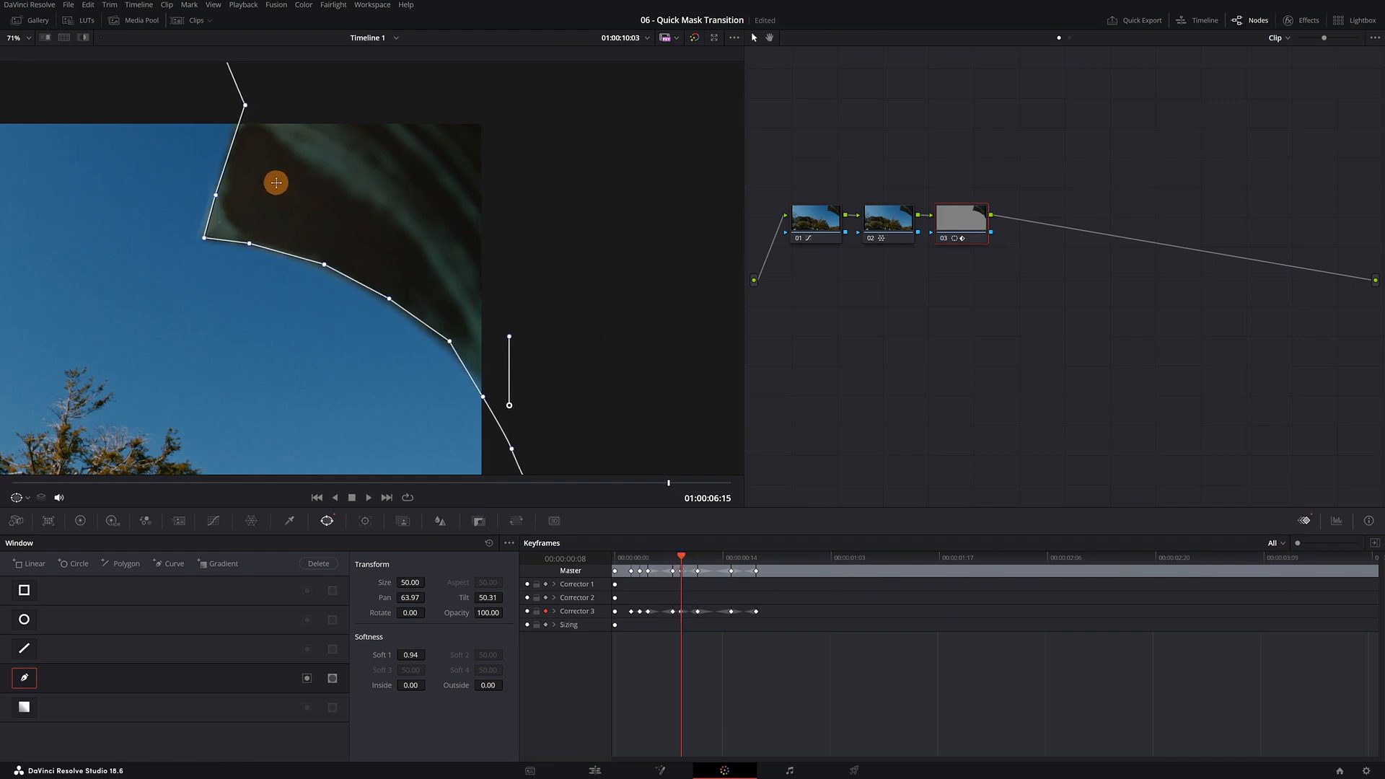
drag(565, 367, 558, 287)
drag(475, 319, 487, 313)
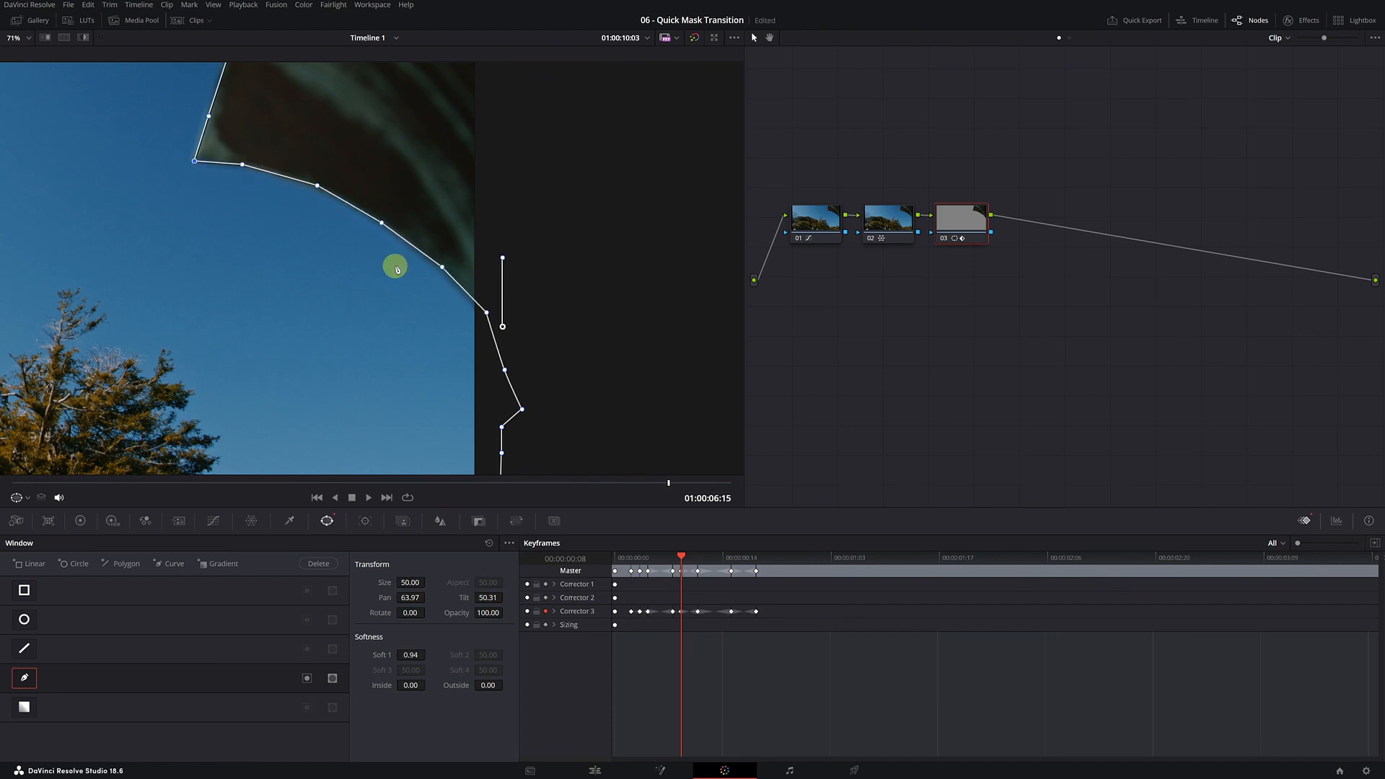
At 00:00:00:09, shift the mask back onto the object (Pan about 63.95) and check the following frames through 00:00:00:13
key(Right)
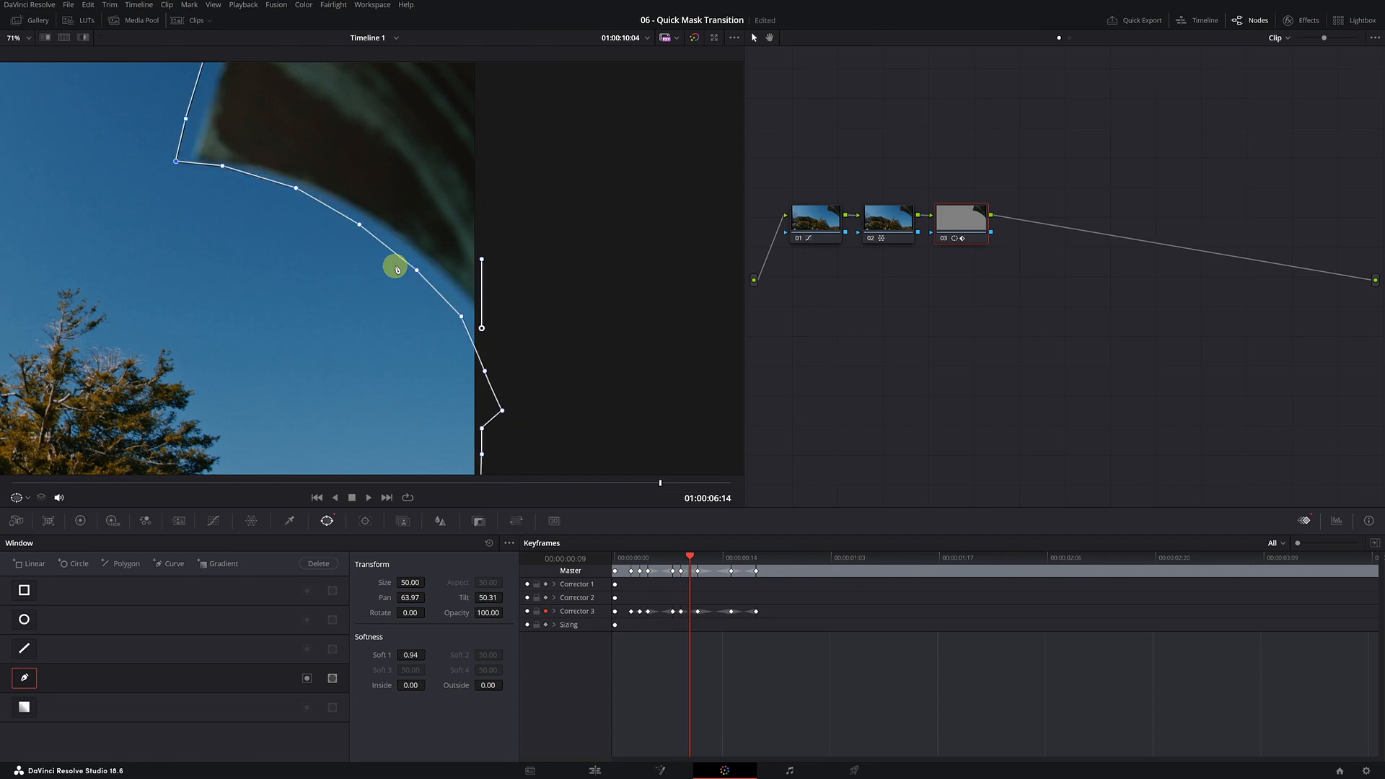
drag(441, 187, 461, 187)
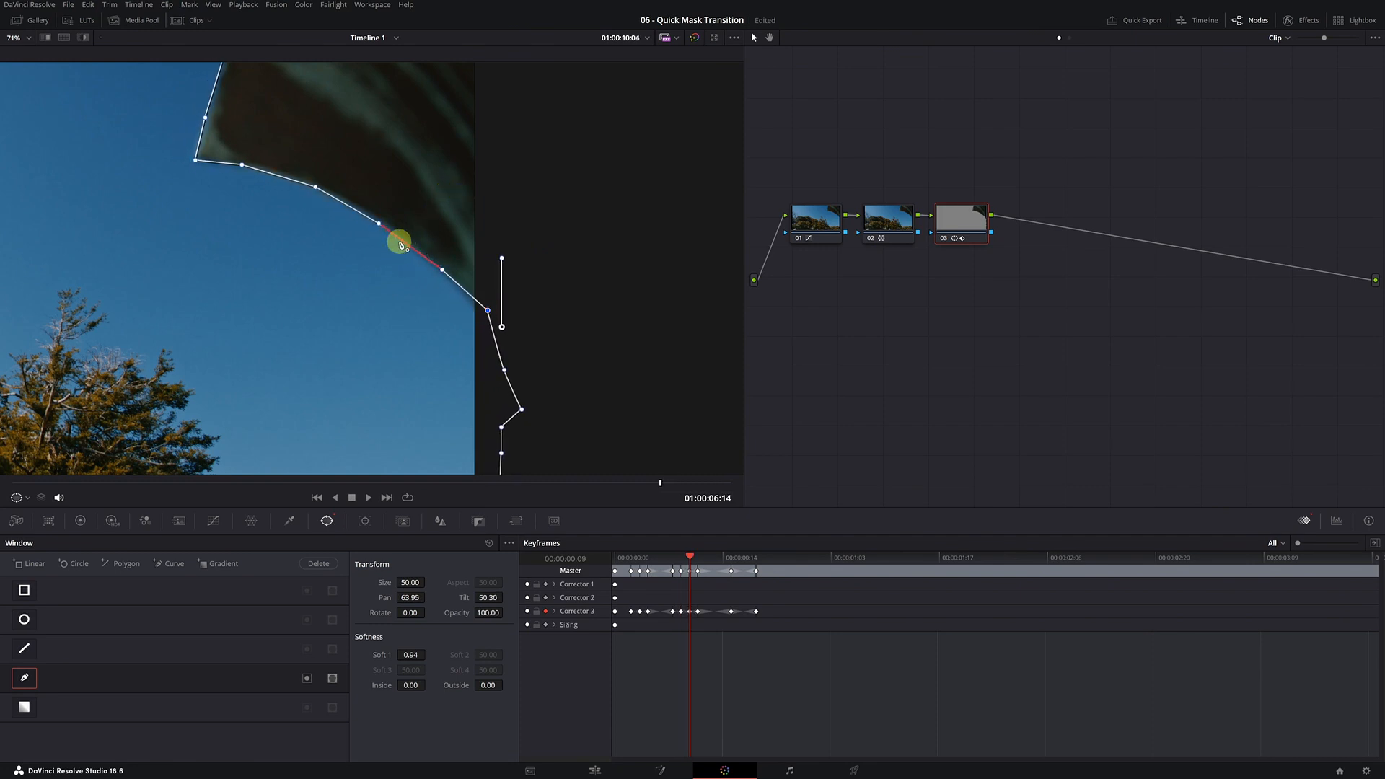
key(Right)
key(Right)
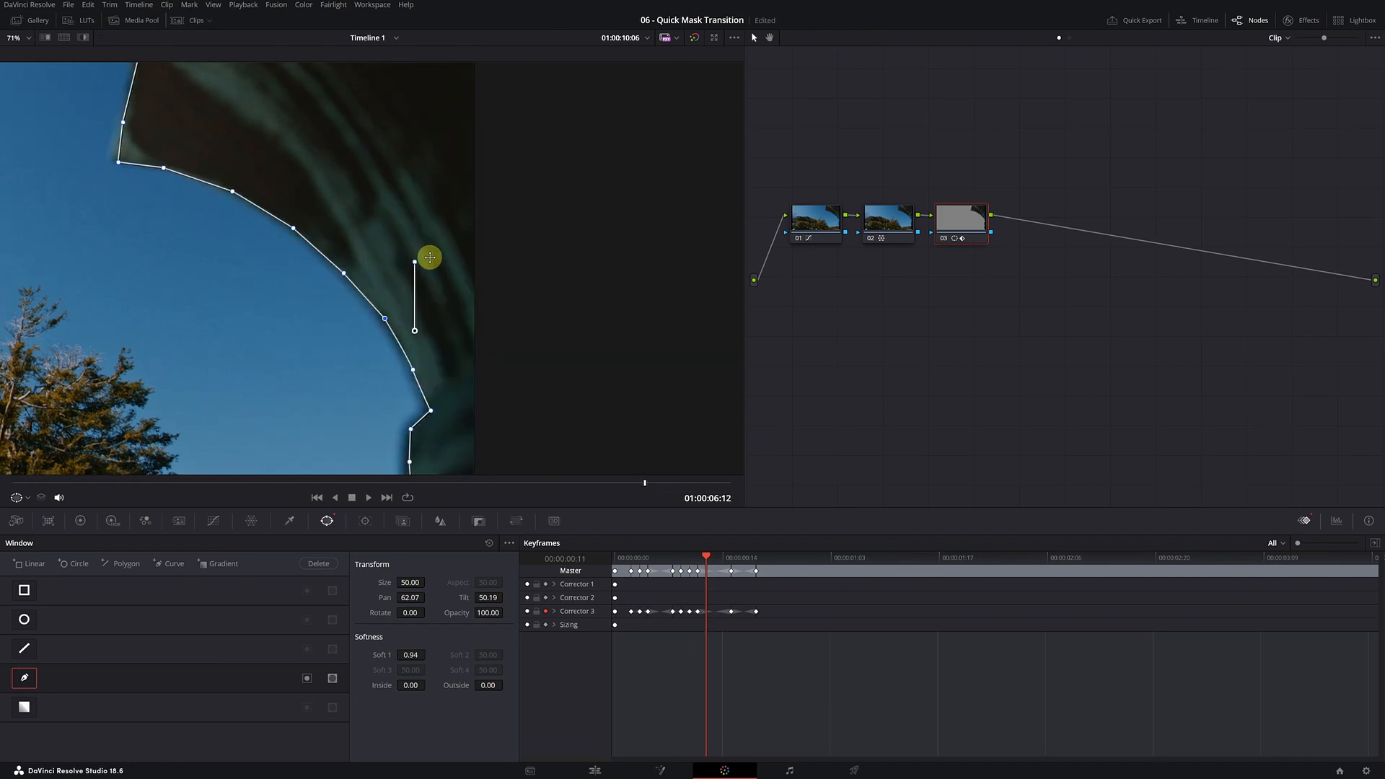
key(Right)
key(Right)
key(Left)
key(Left)
key(Right)
key(Right)
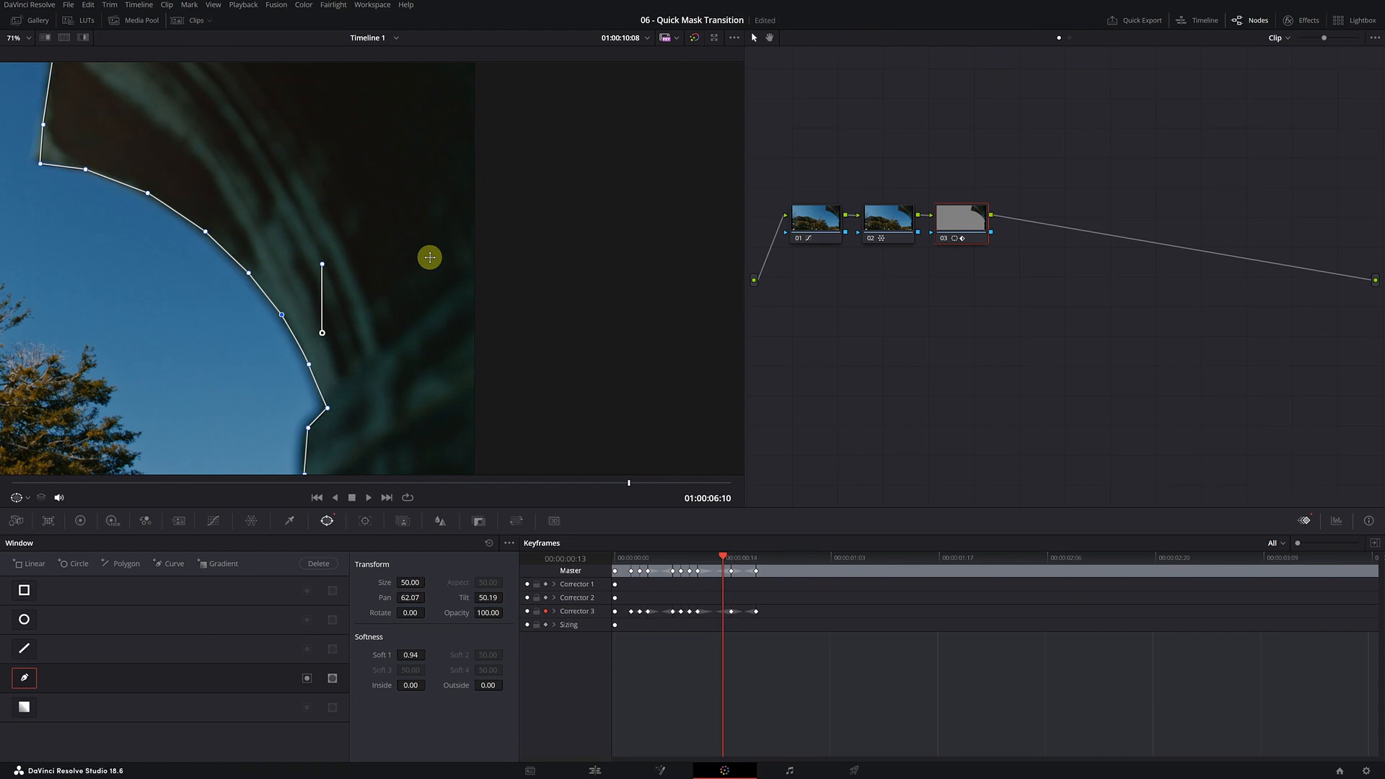
At 00:00:00:16, refit the mask's edge points to the object's curved outline, from its upper arc down to its lower side
key(Right)
drag(393, 266, 607, 119)
drag(539, 222, 619, 430)
key(Right)
key(Right)
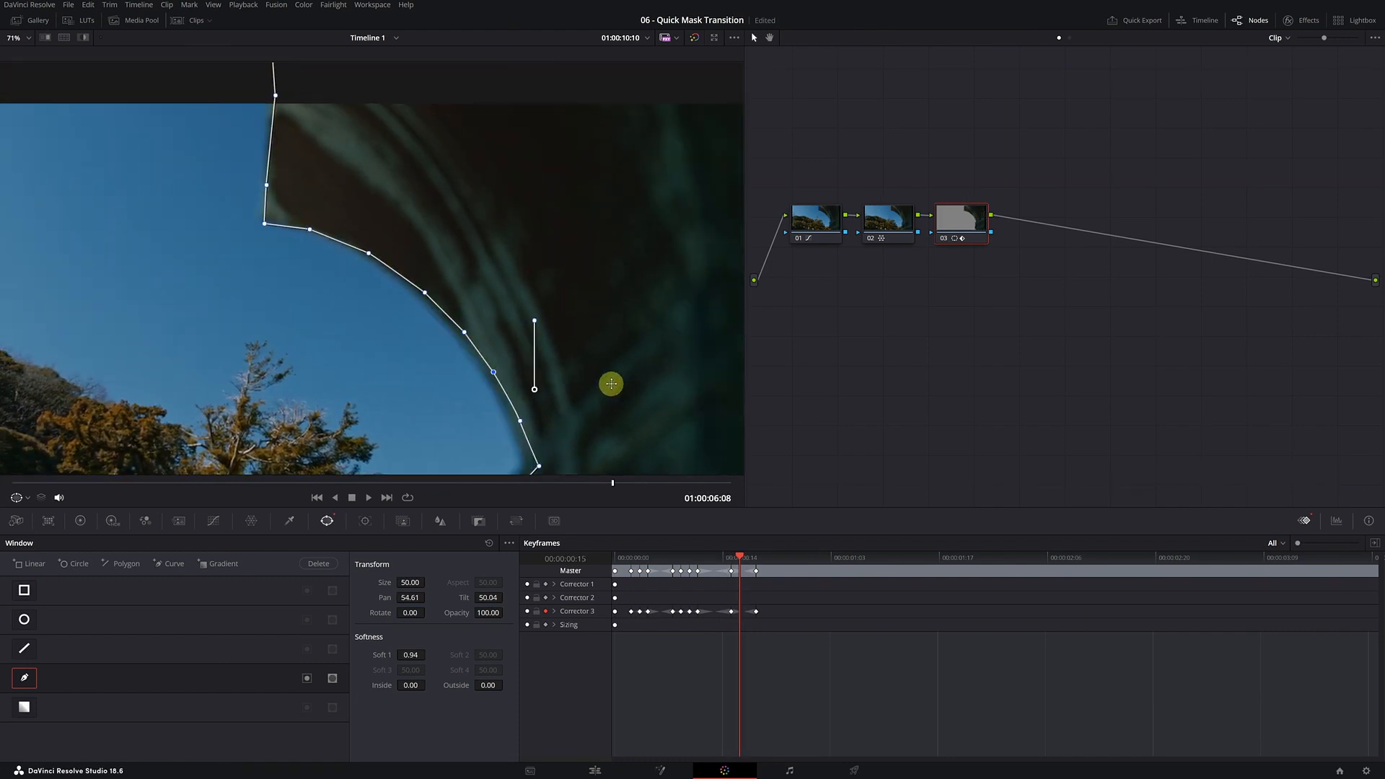
drag(611, 379, 587, 185)
drag(438, 178, 388, 220)
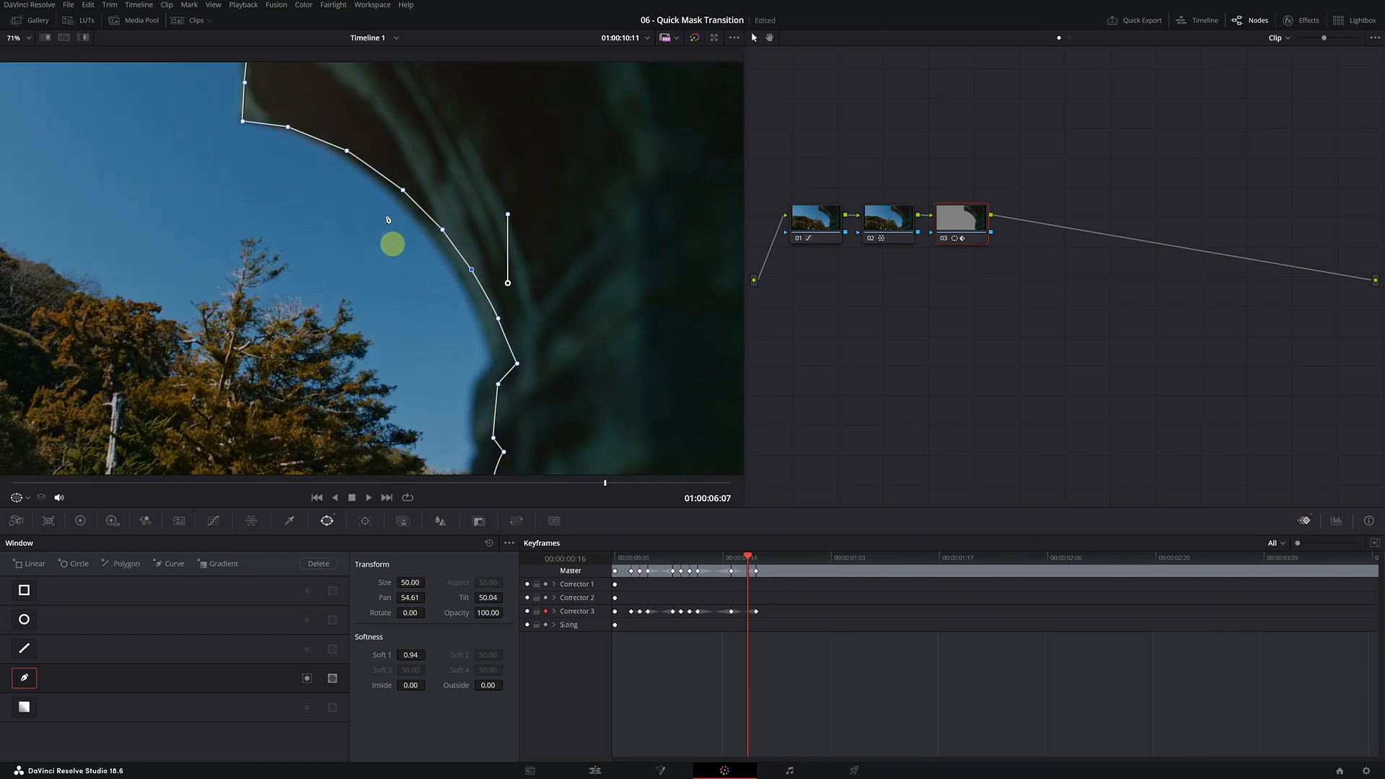
drag(347, 154, 345, 156)
drag(400, 192, 461, 282)
drag(497, 319, 491, 363)
drag(497, 384, 456, 397)
drag(488, 412, 476, 363)
drag(475, 363, 450, 418)
drag(484, 425, 475, 426)
drag(498, 439, 489, 445)
Check the neighbouring frames, then at 00:00:00:20 shift the mask onto the object (Pan about 46) and refit its lower edge points
scroll(501, 348, down, 3)
key(Left)
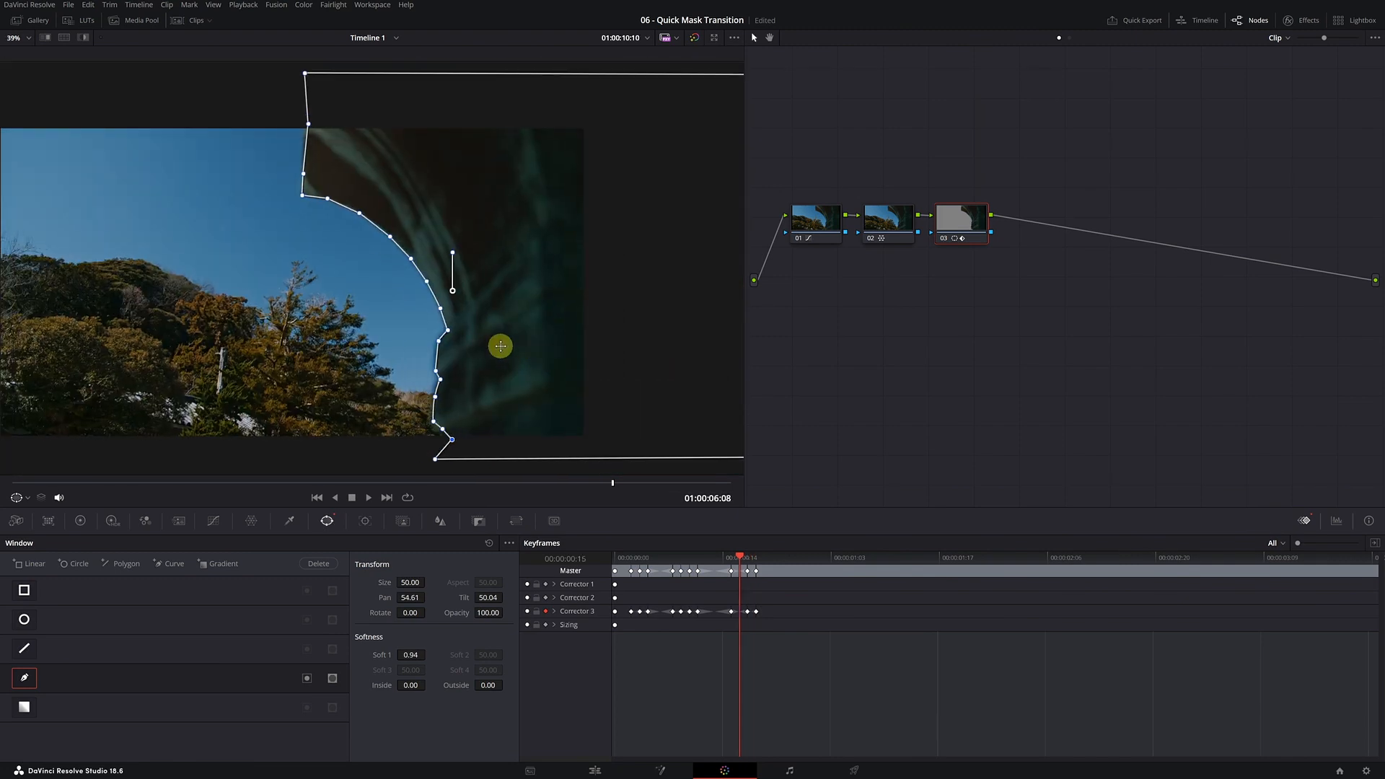
key(Right)
key(Right)
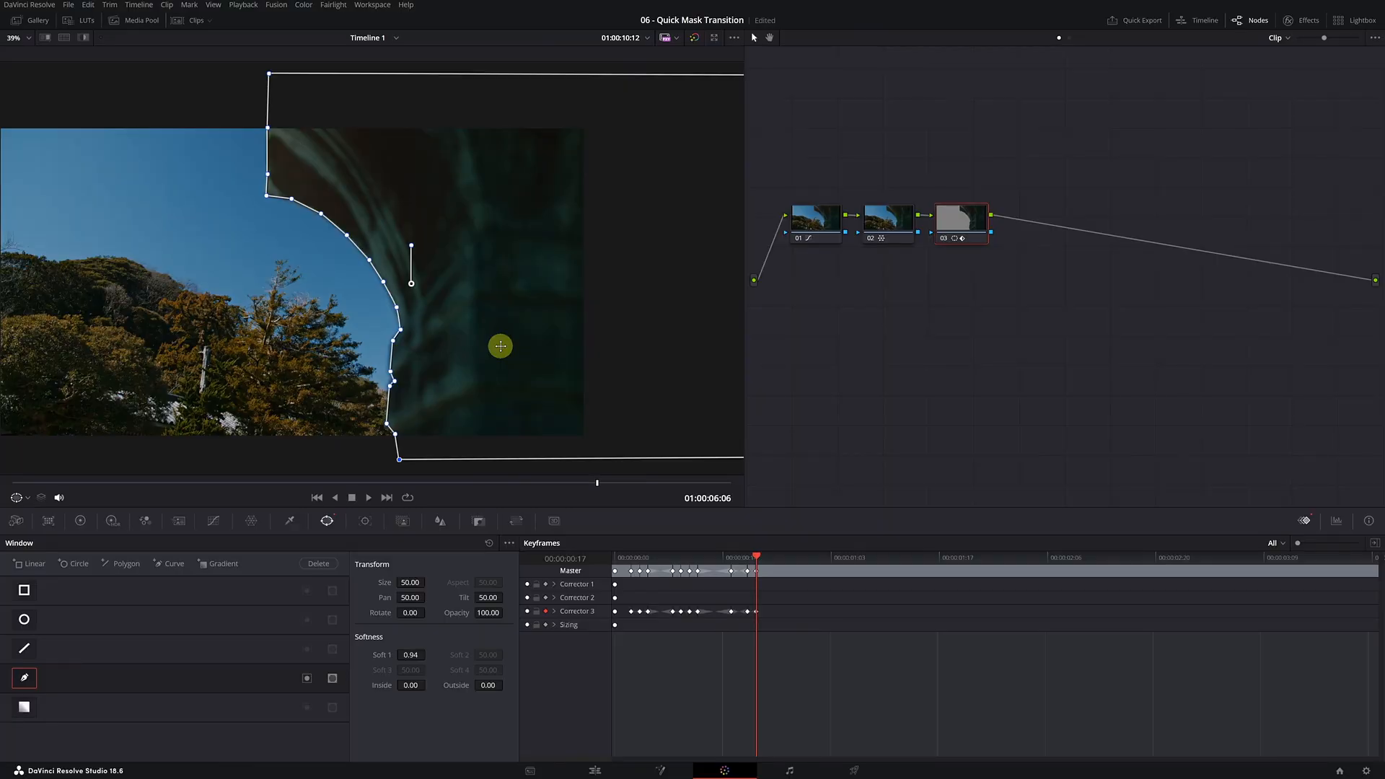
key(Right)
key(Right)
key(Right)
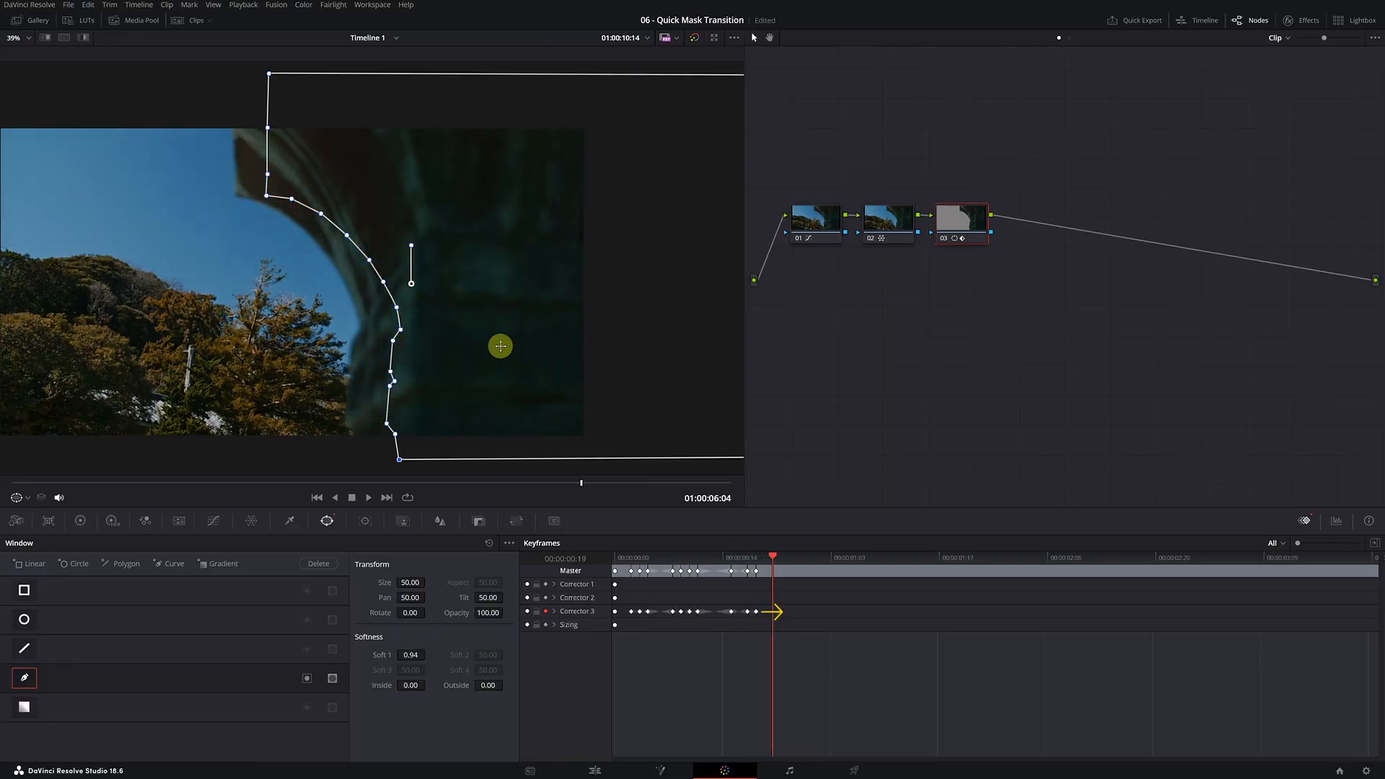
drag(475, 277, 434, 282)
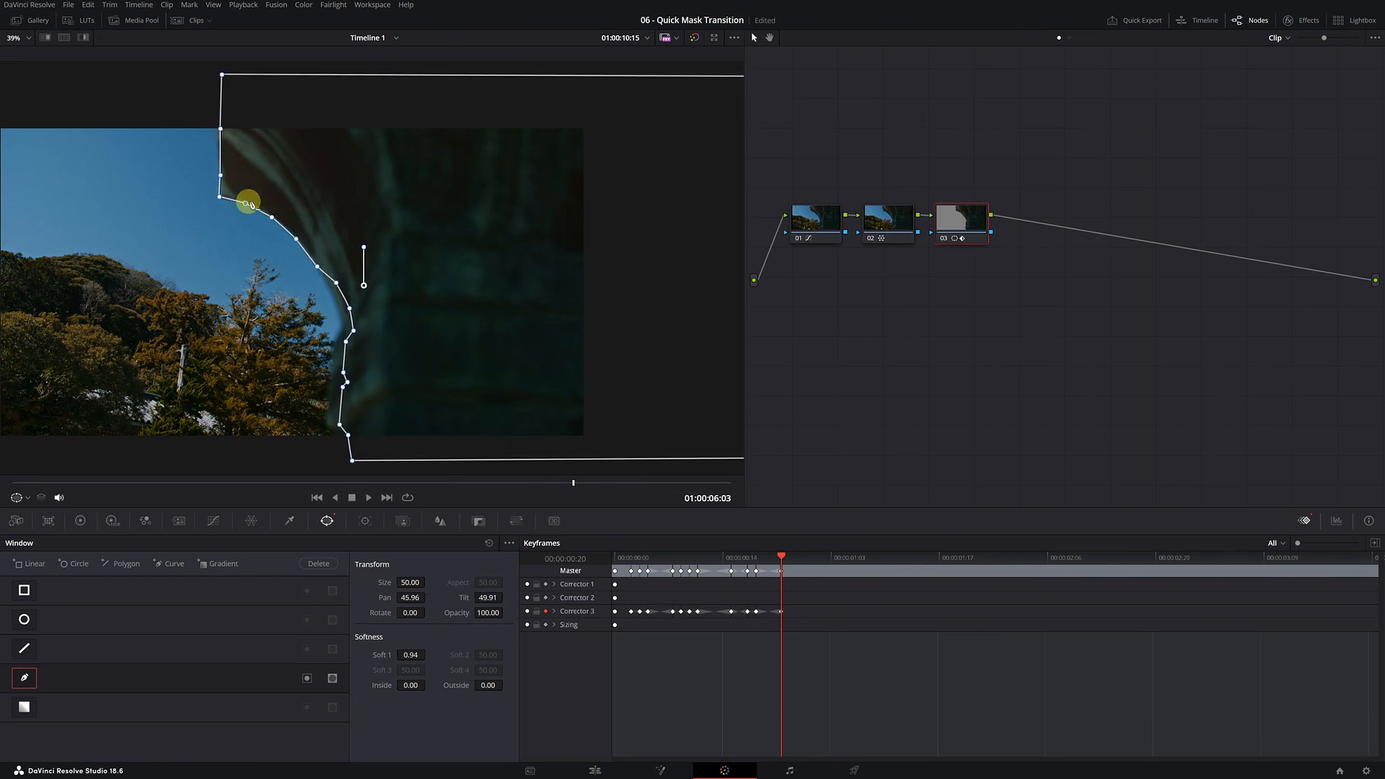
drag(350, 309, 340, 319)
drag(354, 330, 338, 336)
drag(344, 387, 329, 425)
Advance to 00:00:00:23, keep shifting the mask along with the object (Pan about 42.5), and refit its edge points
key(Right)
key(Right)
drag(471, 350, 428, 349)
key(Left)
key(Left)
key(Right)
key(Right)
key(Right)
drag(230, 216, 231, 220)
drag(275, 266, 272, 272)
drag(296, 335, 281, 356)
drag(287, 380, 279, 393)
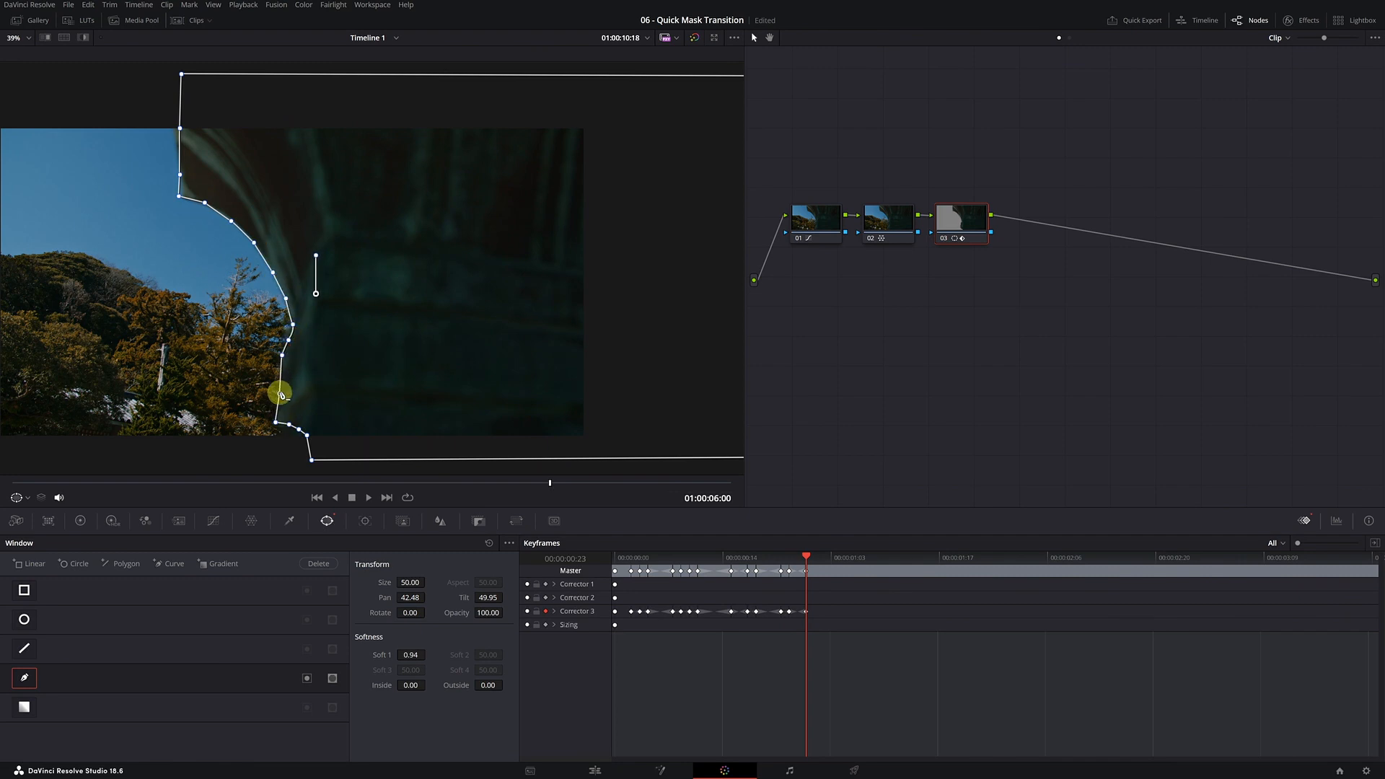
At 00:00:01:01, shift the mask farther left onto the moving object
key(Right)
key(Right)
key(Right)
drag(417, 285, 372, 279)
At 00:00:01:04, shift the mask onto the object (Pan about 35.8) and refit the points along its edge
key(Right)
key(Right)
key(Right)
drag(445, 335, 412, 338)
drag(102, 126, 97, 126)
drag(208, 296, 193, 308)
drag(215, 323, 178, 361)
drag(205, 354, 181, 388)
drag(198, 421, 222, 448)
scroll(393, 305, down, 2)
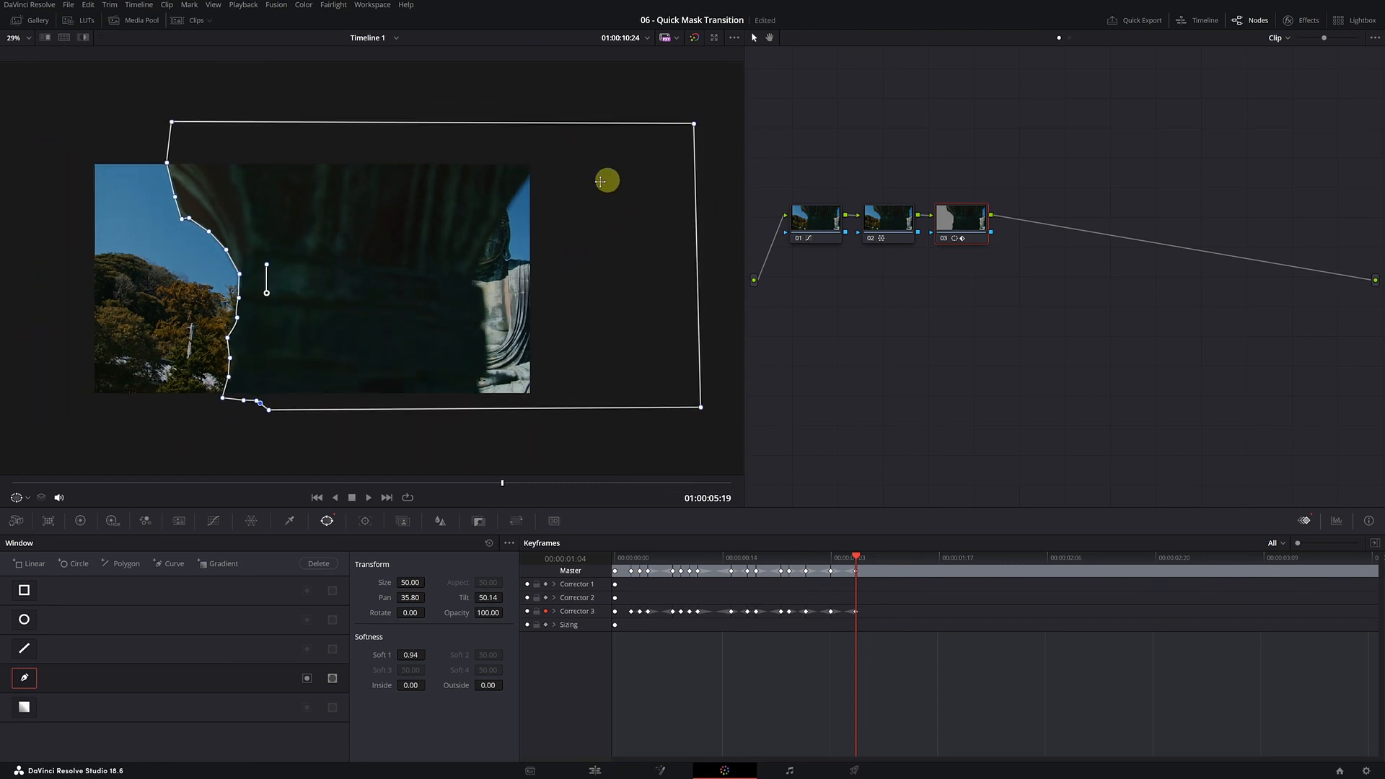
Step back through the frames before 00:00:01:04 and check how closely the mask follows the object's edge
key(Left)
key(Left)
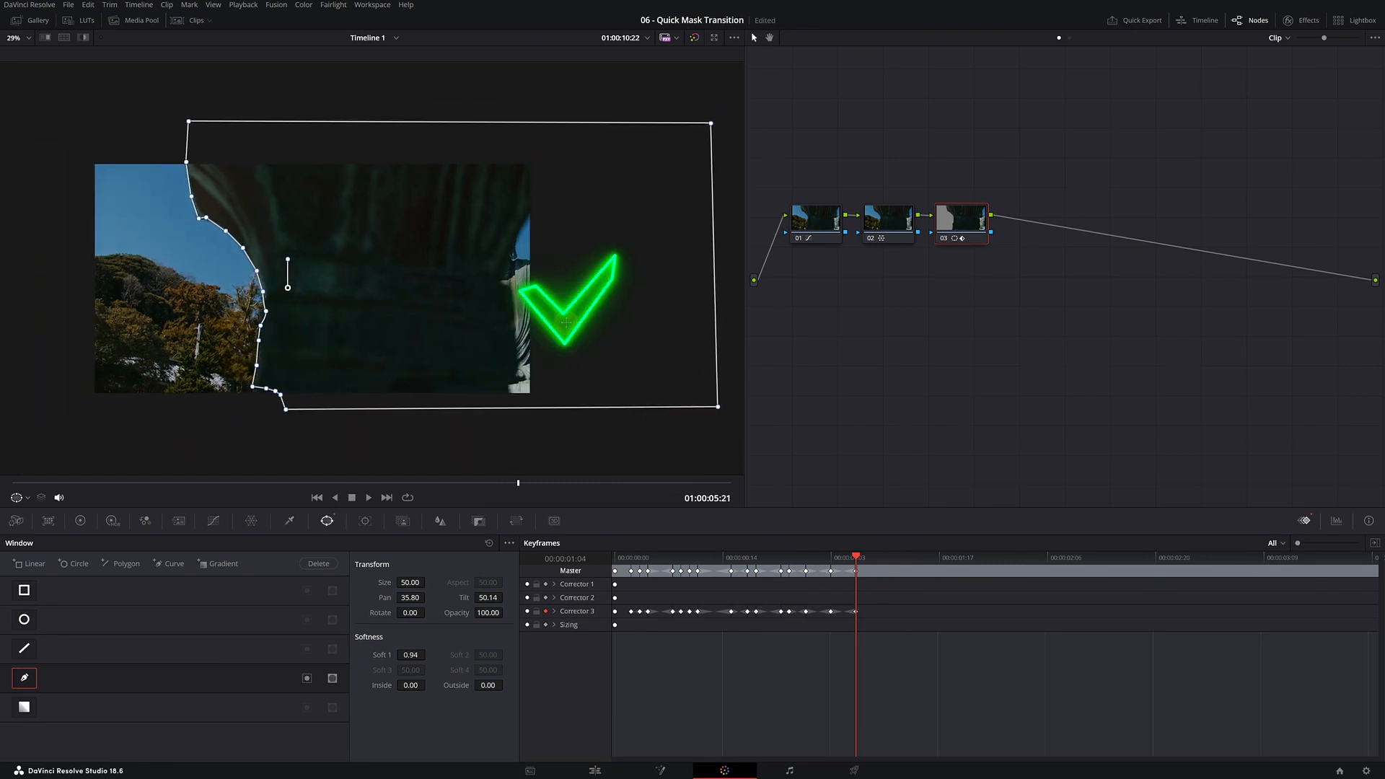
key(Right)
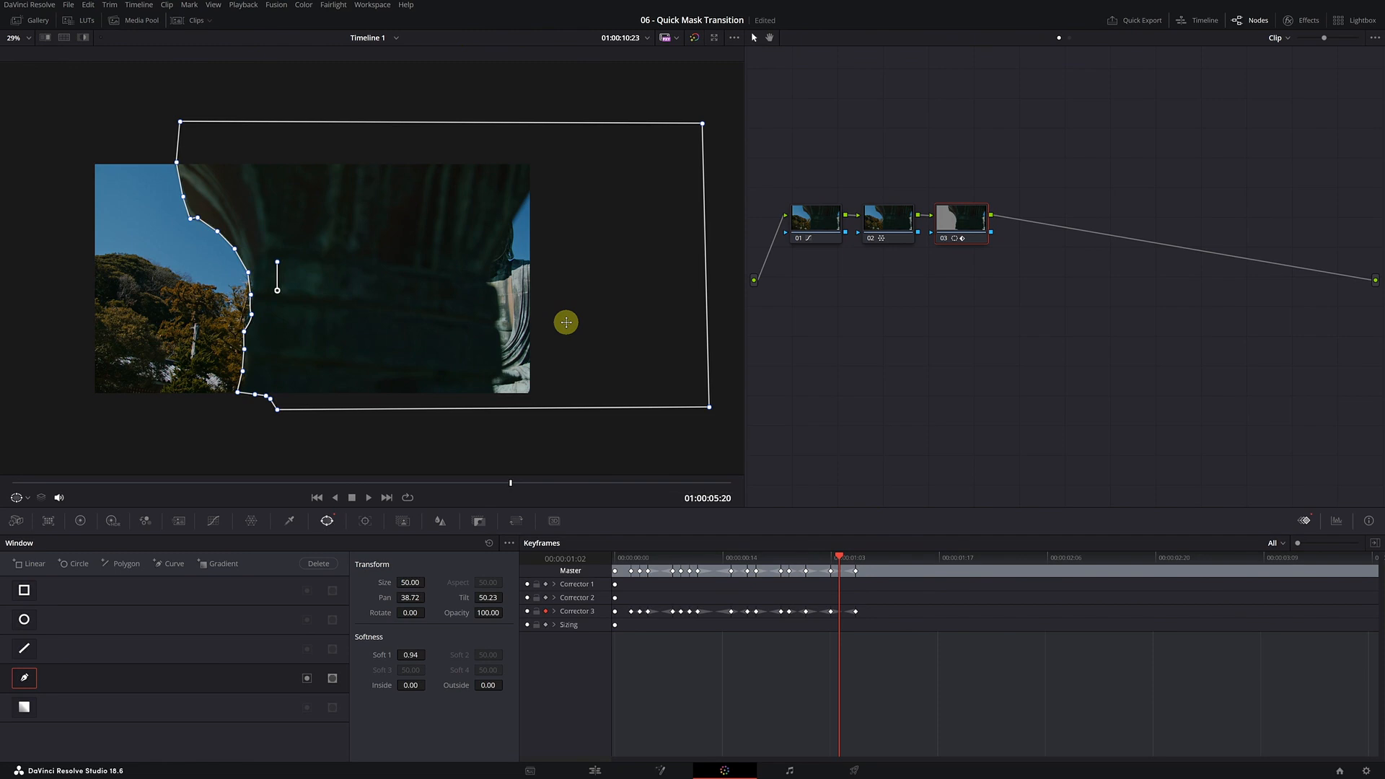
key(Left)
key(Left)
key(Left)
key(Left)
key(Left)
key(Left)
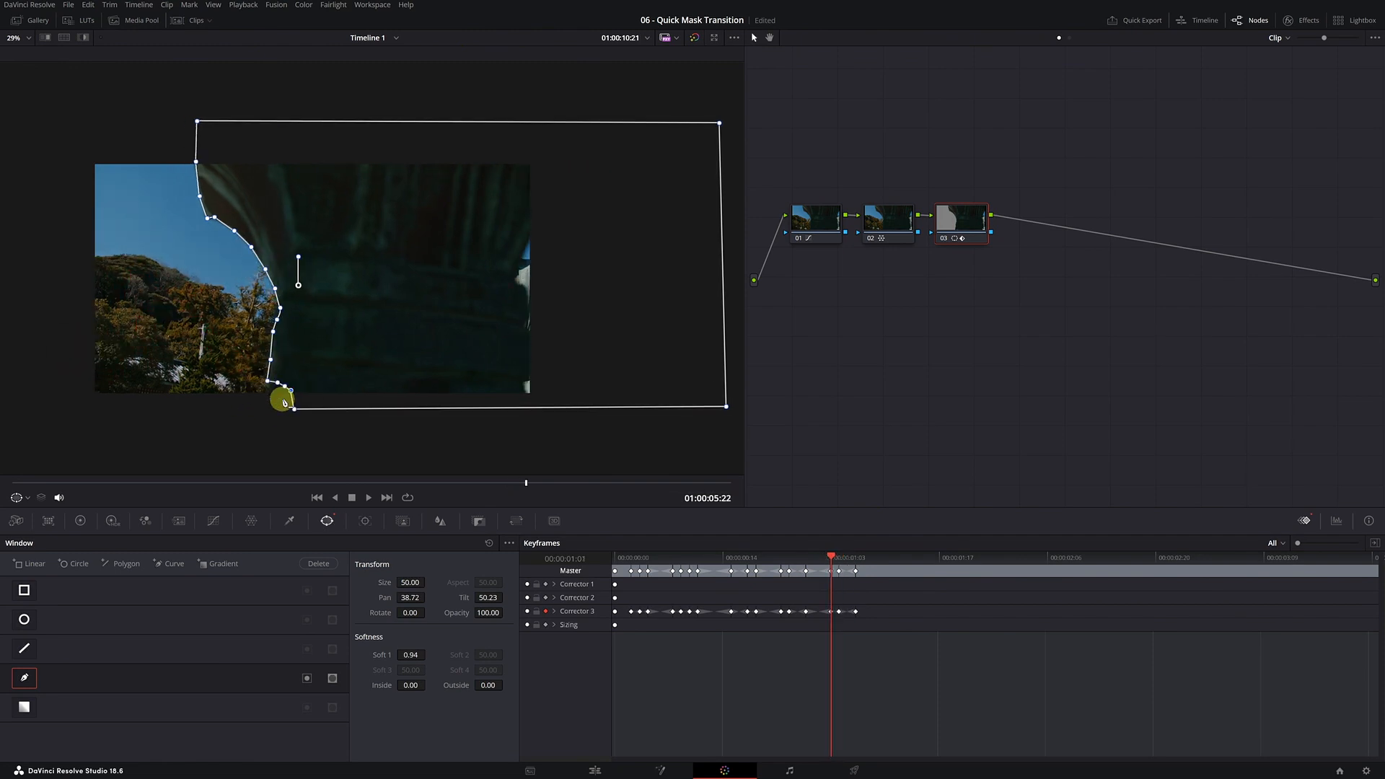
Advance to 00:00:01:07 and move the mask's edge points from the upper arc to the lower side onto the object's outline
key(Right)
key(Right)
key(Right)
key(Right)
key(Right)
key(Right)
key(Right)
key(Right)
key(Right)
key(Right)
scroll(288, 324, up, 5)
drag(235, 223, 205, 202)
drag(253, 238, 231, 225)
drag(273, 276, 252, 274)
drag(272, 300, 246, 301)
drag(270, 336, 238, 354)
drag(264, 377, 232, 397)
At 00:00:01:11, refit the mask's middle and lower edge points closely to the object's outline beside the trees
key(Right)
key(Right)
key(Right)
key(Right)
drag(207, 266, 201, 260)
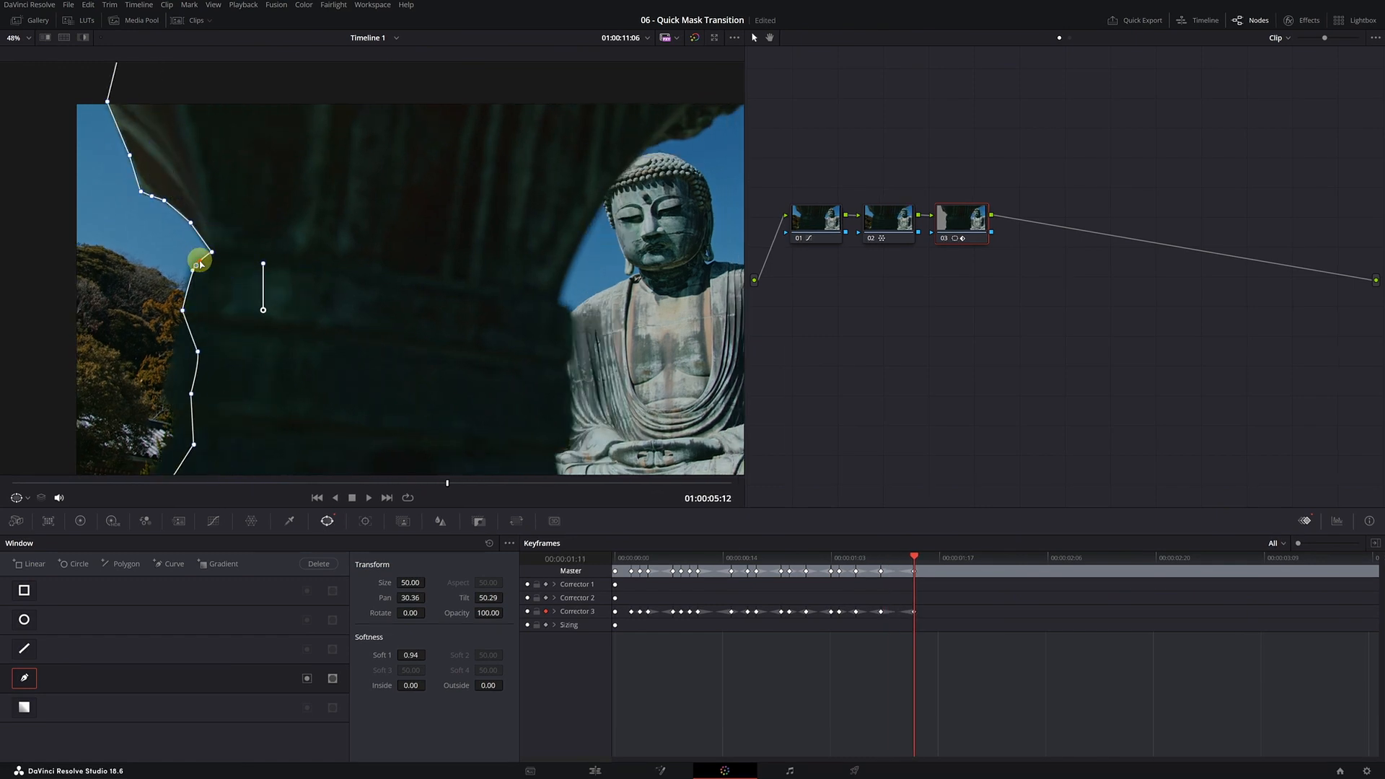
scroll(169, 360, up, 2)
scroll(180, 383, up, 1)
drag(180, 384, 235, 323)
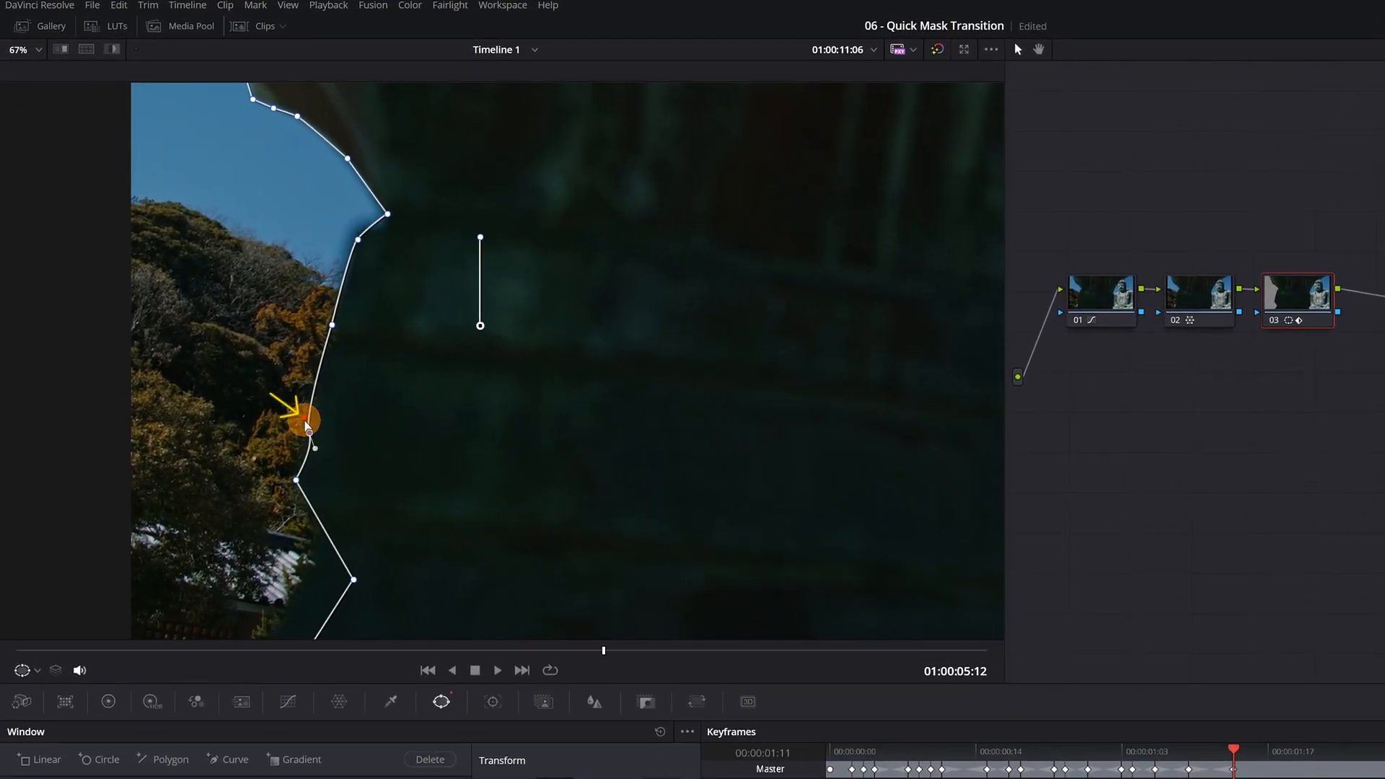
mouse_move(312, 410)
mouse_down()
mouse_move(331, 411)
mouse_move(291, 403)
mouse_move(314, 405)
mouse_up()
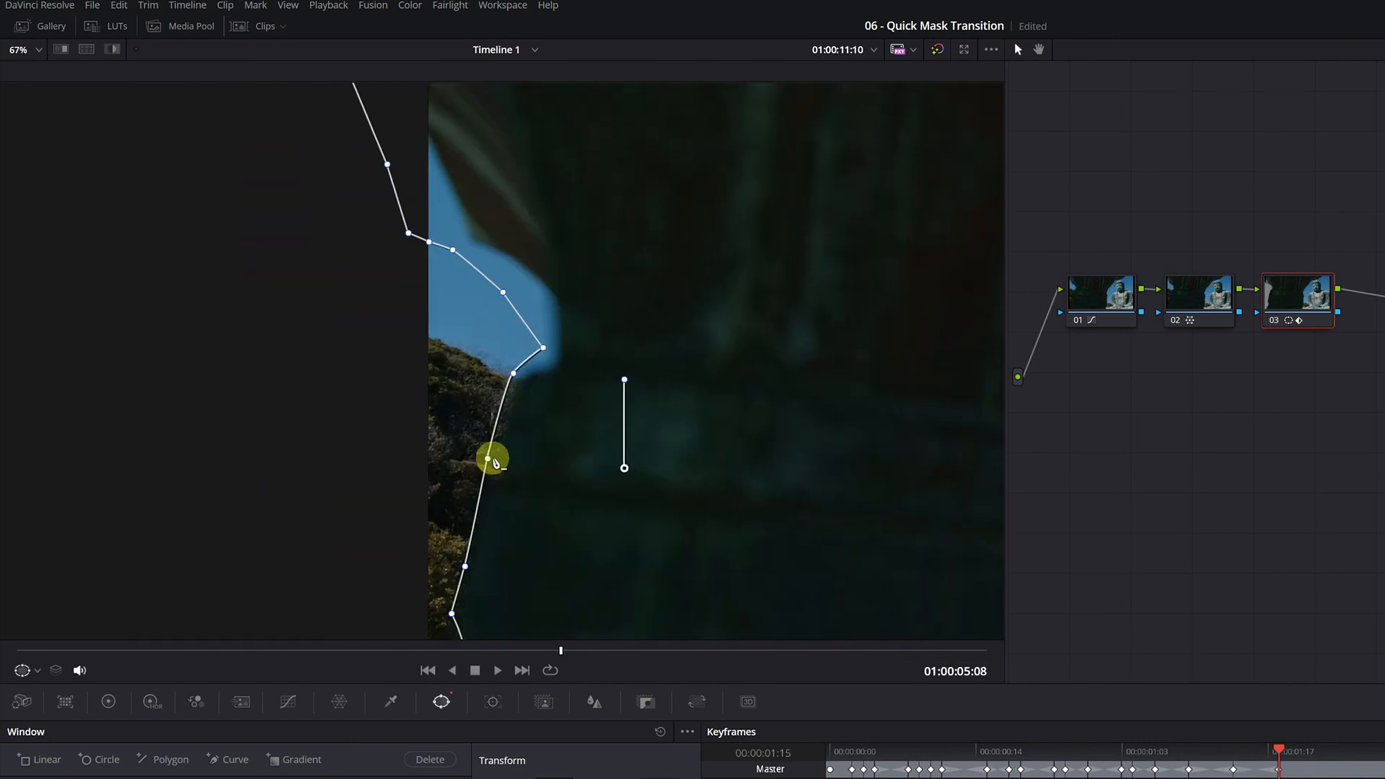
From 00:00:01:15, reshape the mask's upper edge points around the remaining patch of sky
drag(554, 299, 560, 306)
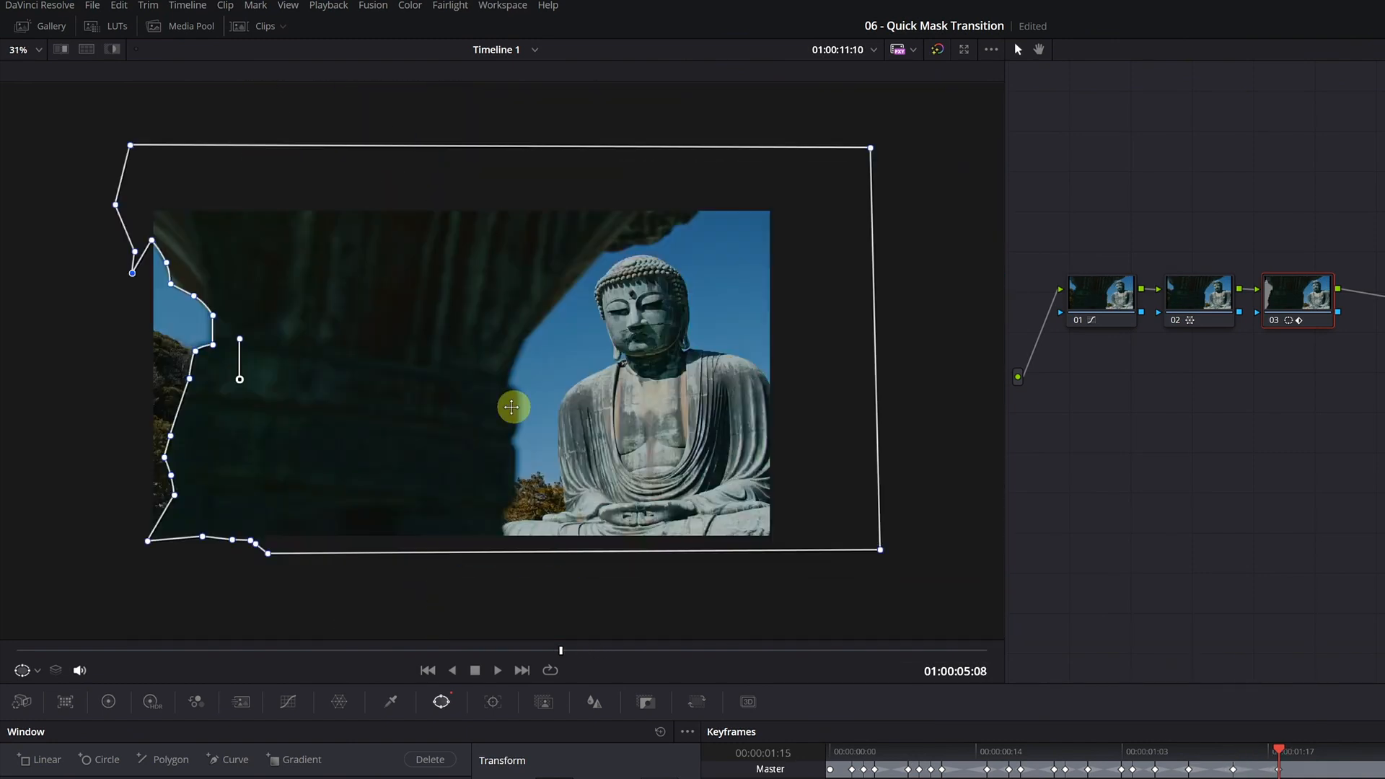
click(139, 269)
drag(230, 299, 219, 306)
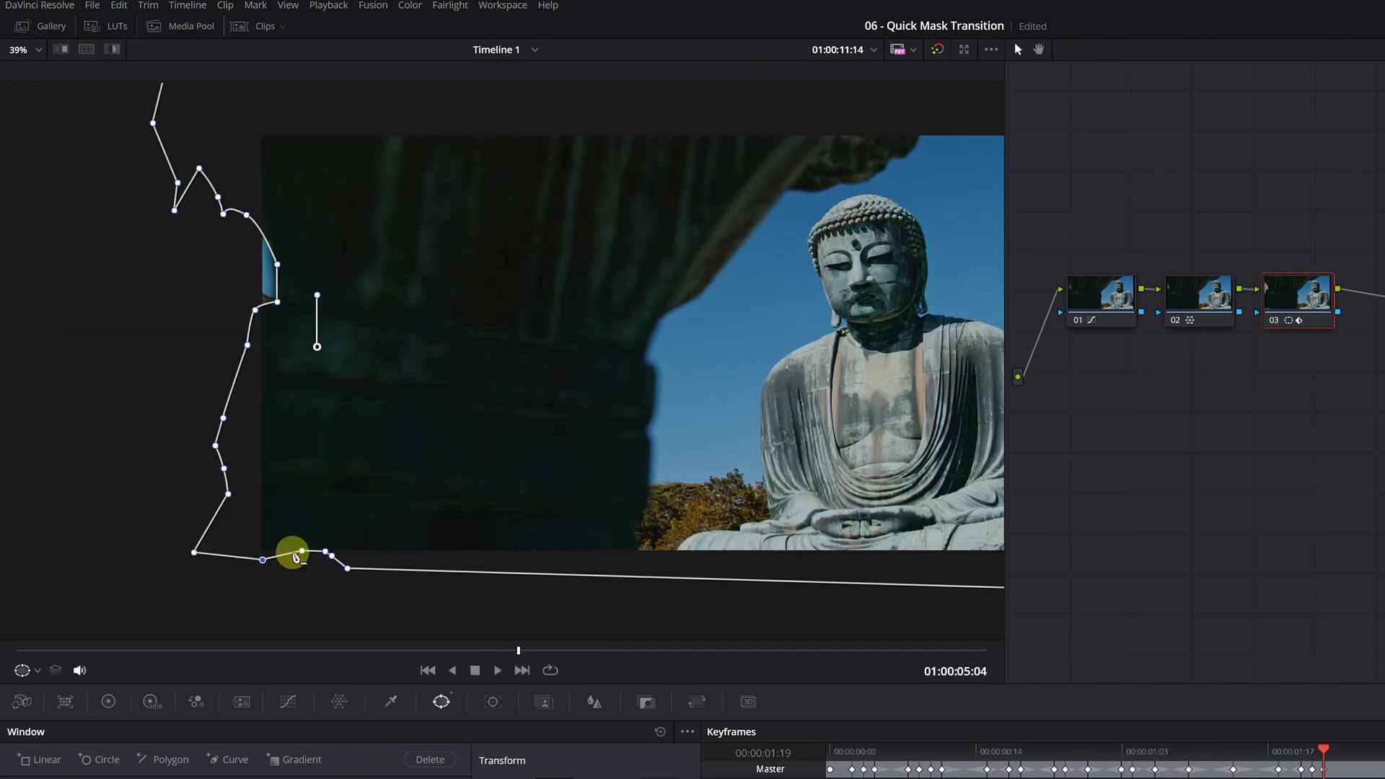
Move the mask's bottom points below the frame at 00:00:01:19 and its last side points outside the frame at 00:00:01:20
click(327, 579)
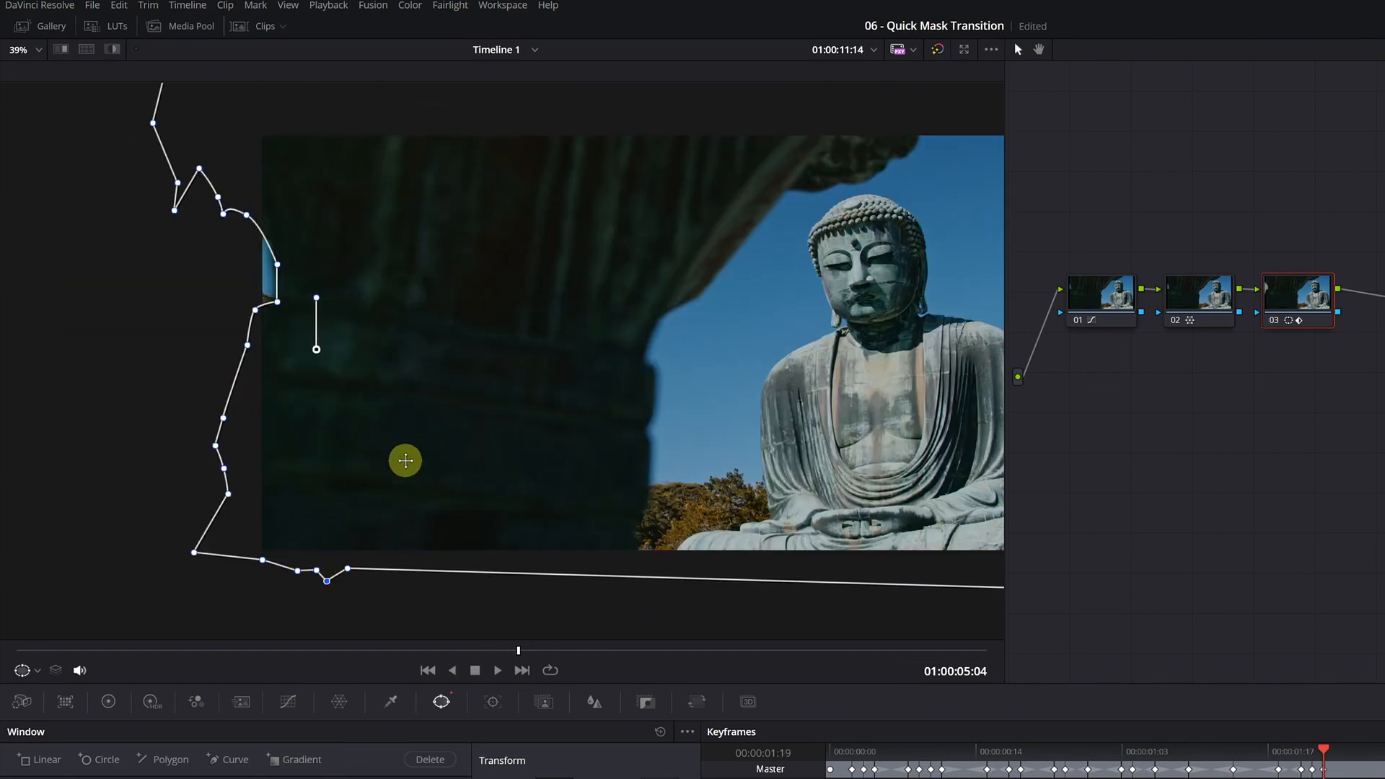
key(Right)
drag(278, 264, 253, 301)
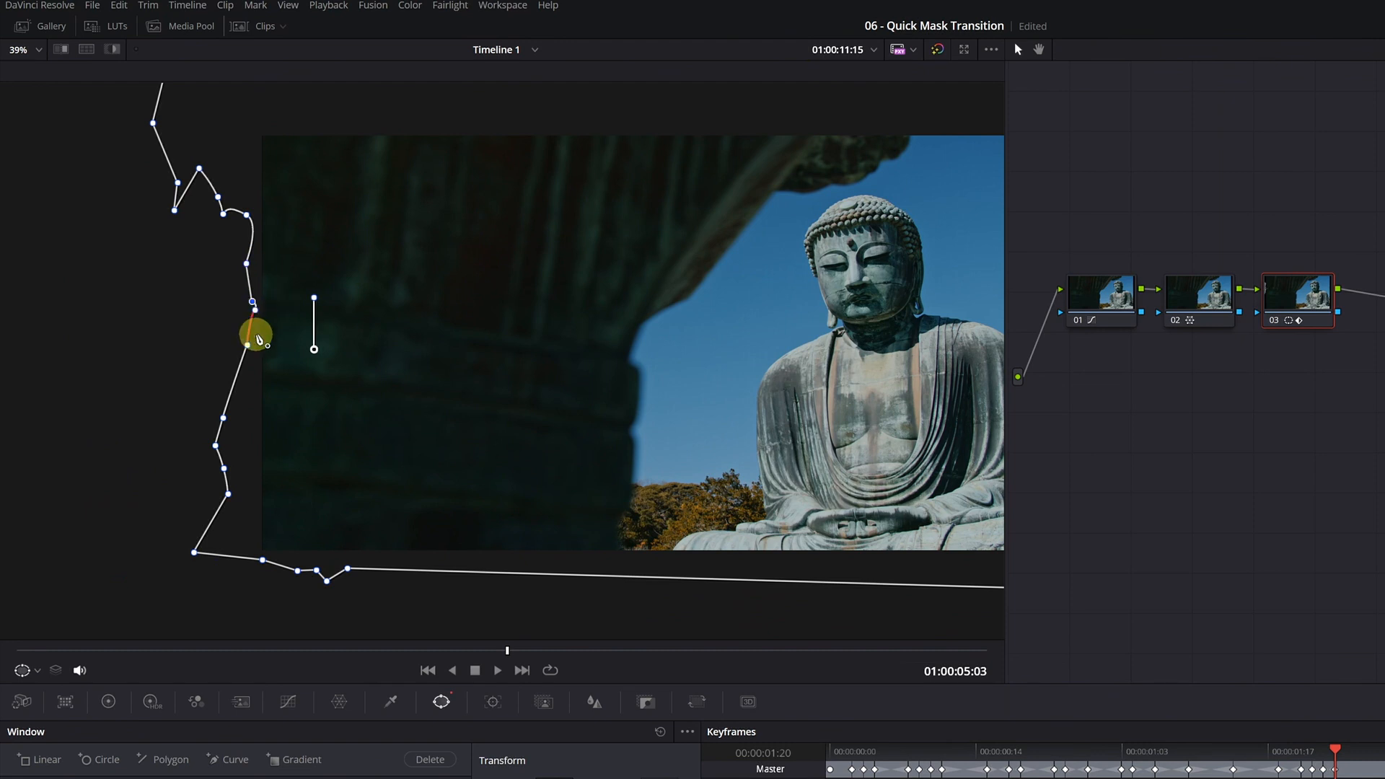
scroll(532, 349, down, 5)
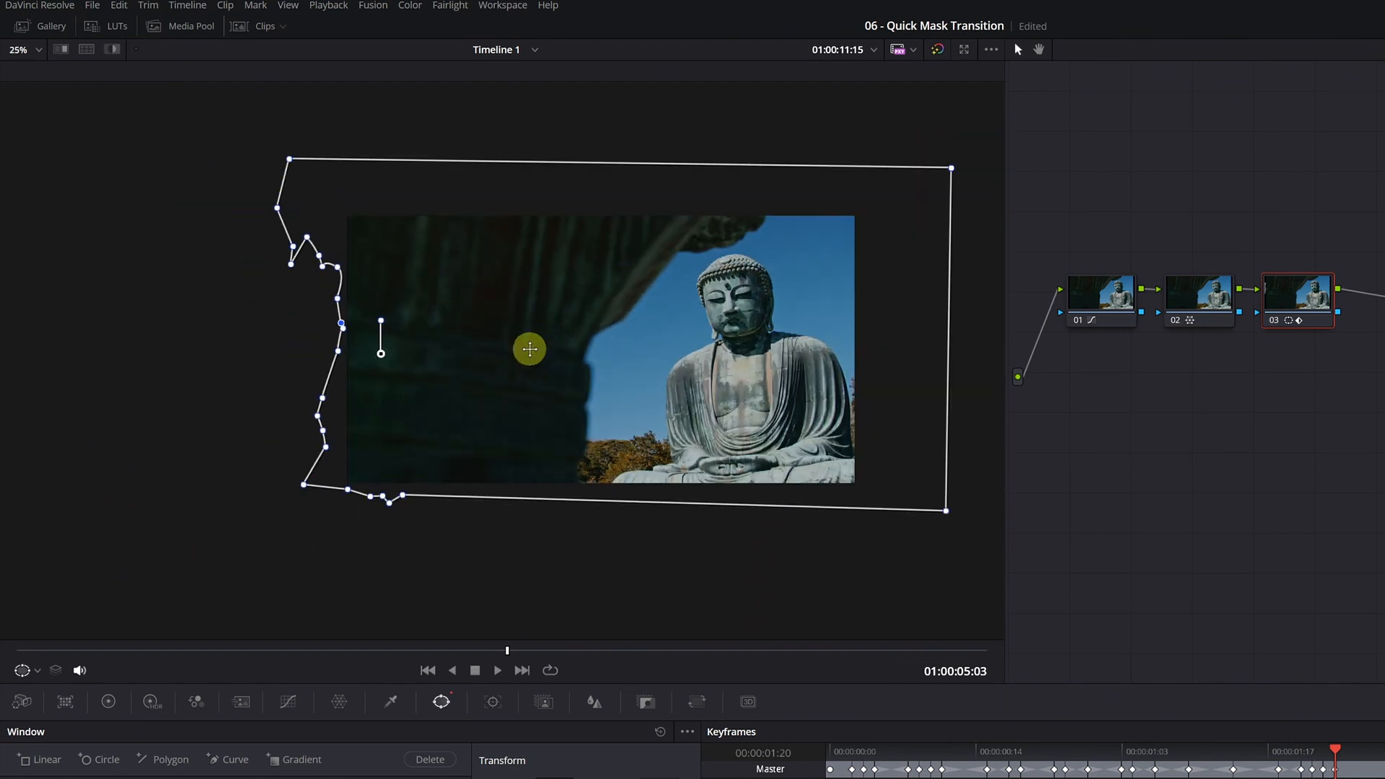
Step back with a Highlight check and, around 00:00:01:14, move upper mask points to exclude the sky beside the object
key(Left)
key(Left)
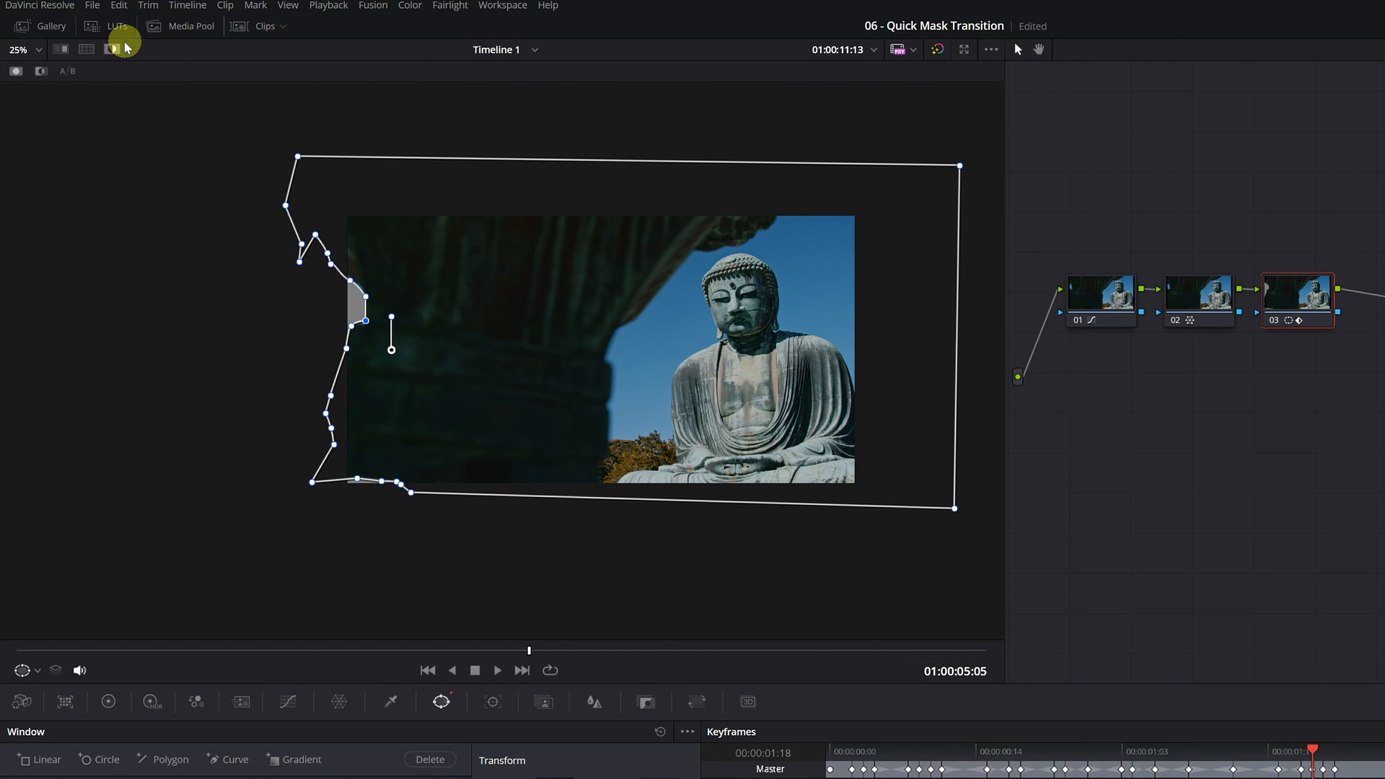
key(Left)
key(Left)
key(Left)
key(Left)
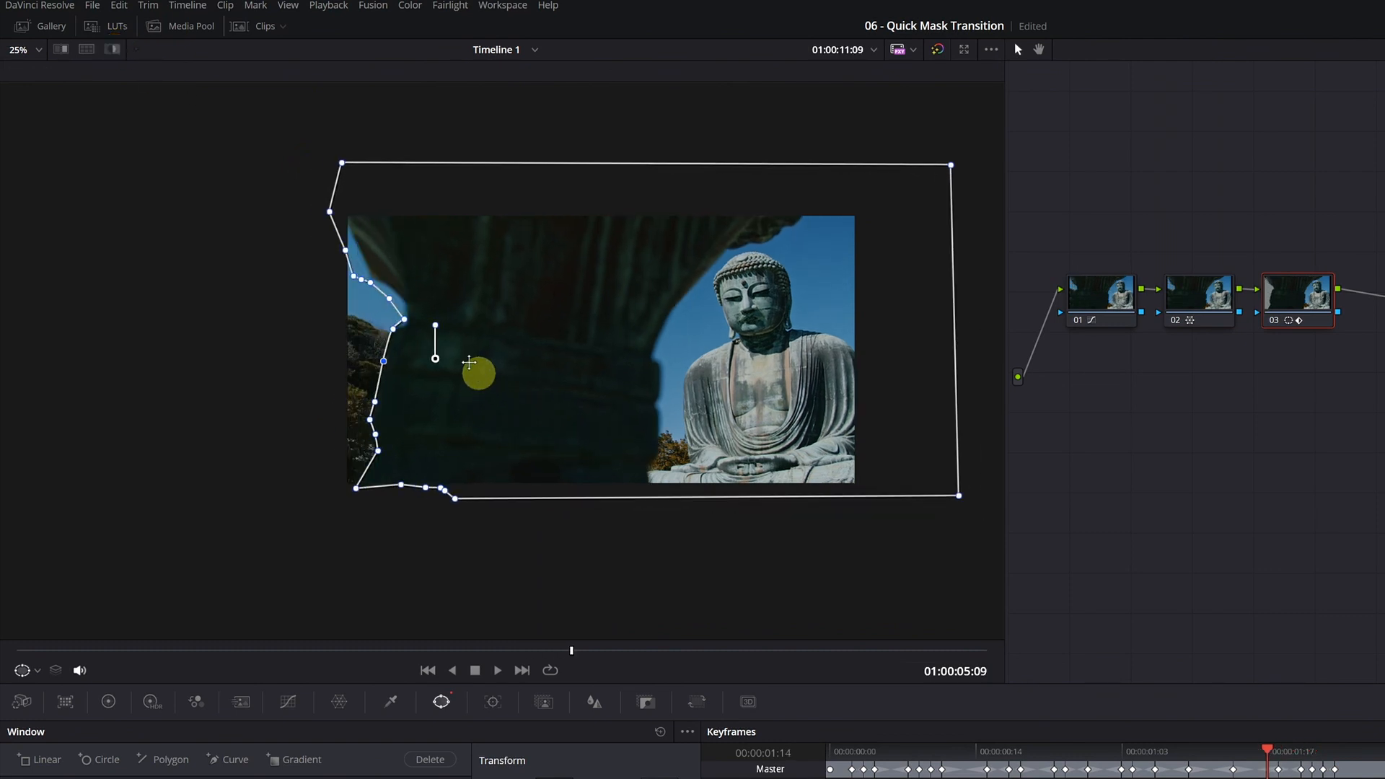
drag(375, 284, 342, 222)
key(Left)
key(Left)
key(Left)
key(Right)
drag(415, 300, 381, 238)
Go back a few more frames, compare the mask between them, and refit its lower edge points to the object
key(Right)
key(Left)
key(Right)
key(Left)
key(Left)
key(Left)
key(Left)
scroll(406, 299, up, 3)
key(Right)
key(Right)
key(Left)
drag(418, 416, 408, 425)
drag(409, 468, 406, 476)
drag(415, 523, 405, 525)
Two frames farther on, nudge the mask's middle and lower edge points onto the object's outline
key(Right)
key(Right)
drag(409, 363, 399, 365)
drag(405, 414, 394, 416)
drag(397, 520, 389, 529)
key(Right)
At 00:00:01:06, refit the mask's side points to the object's edge beside the trees
drag(1235, 750, 1179, 747)
drag(494, 383, 472, 378)
drag(474, 455, 463, 424)
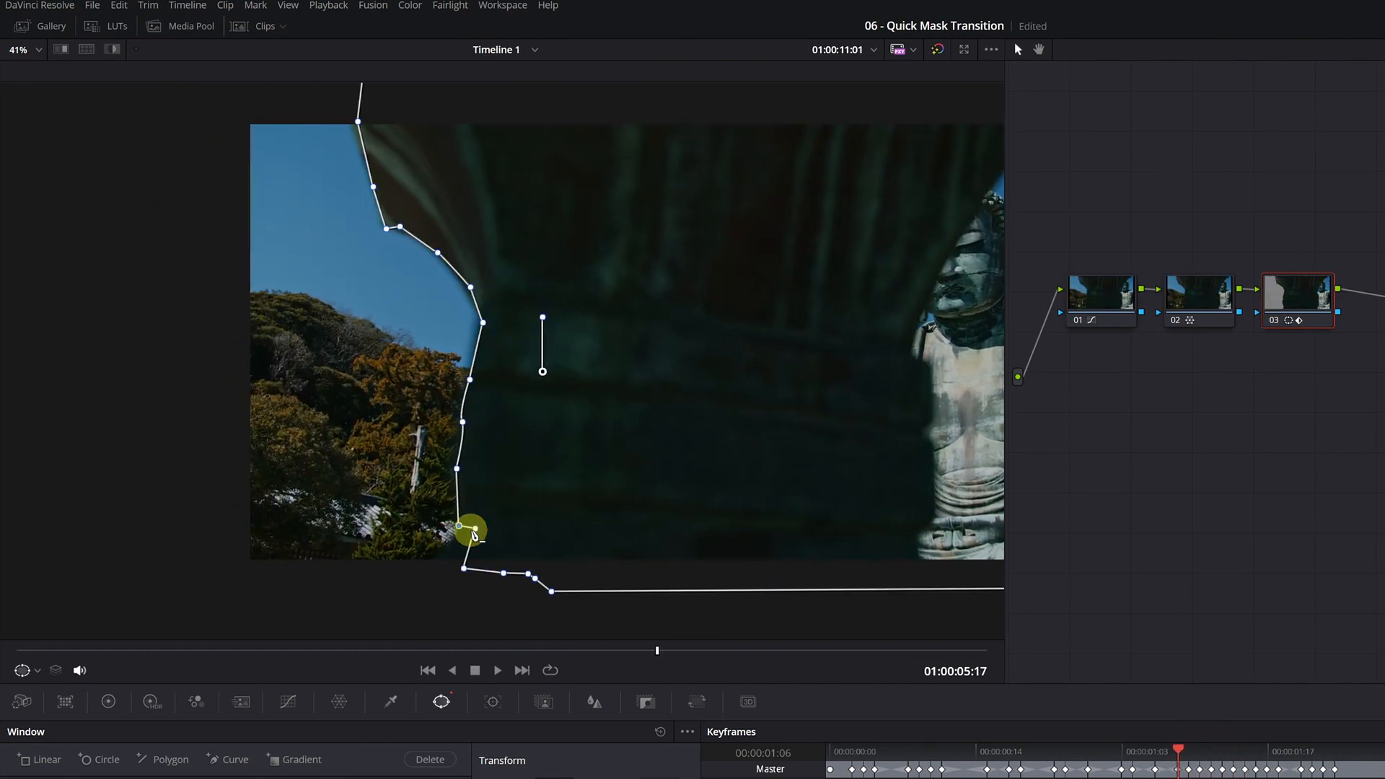
Step through the other frames as far as 00:00:00:21, nudging a lower mask point onto the object's edge
key(Right)
key(Right)
key(Right)
key(Right)
drag(545, 570, 542, 570)
key(Right)
key(Right)
key(Right)
key(Right)
key(Right)
key(Right)
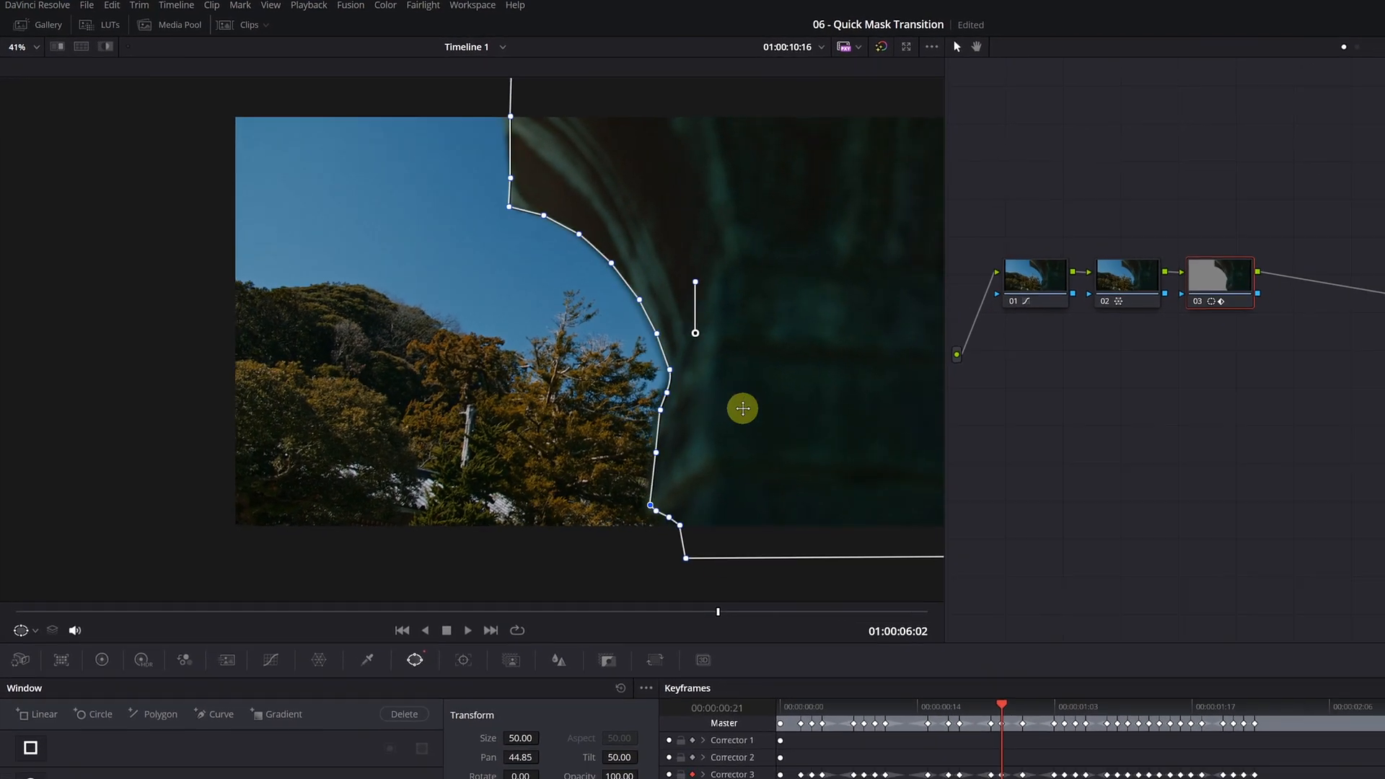
Check a few more frames, return to 00:00:00:02, and play the clip to review the whole mask animation
key(Left)
key(Left)
key(Left)
key(Left)
key(Left)
click(664, 588)
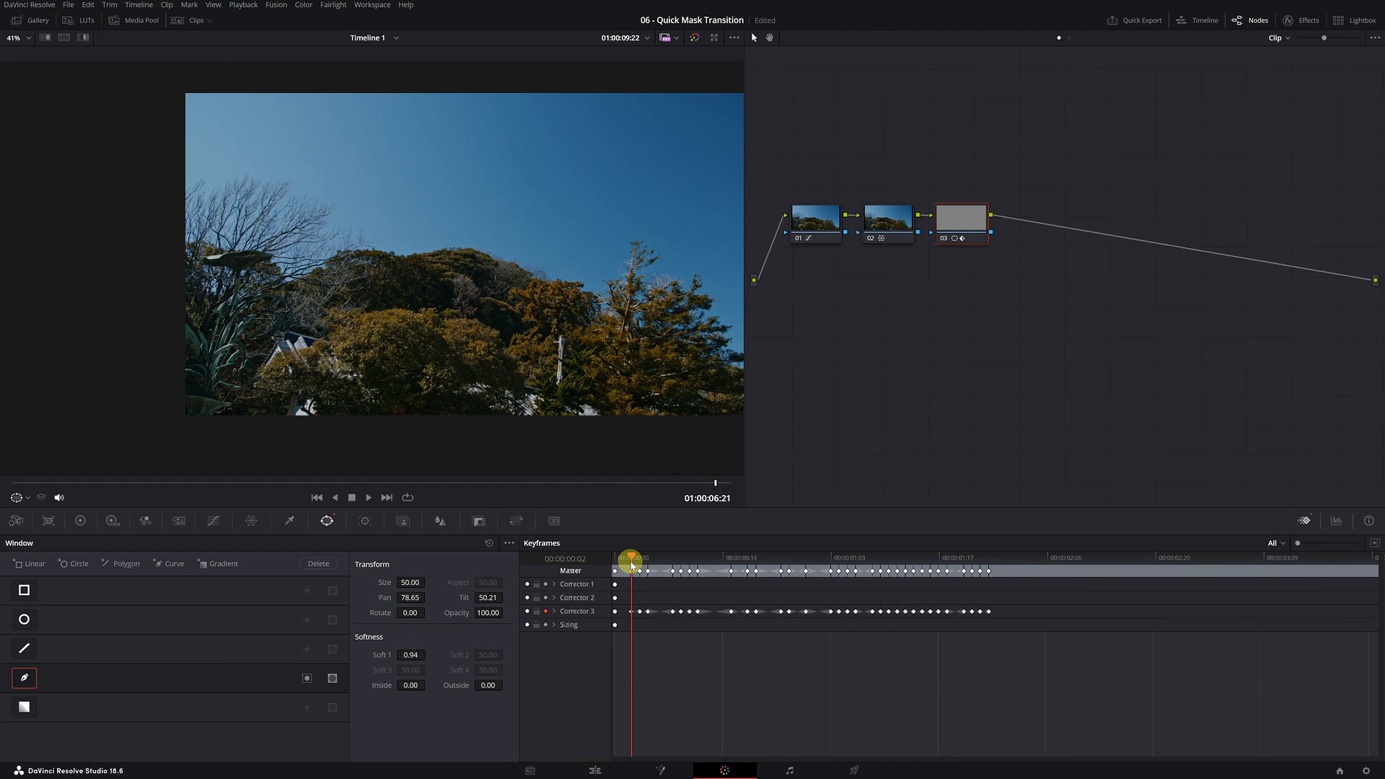
key(space)
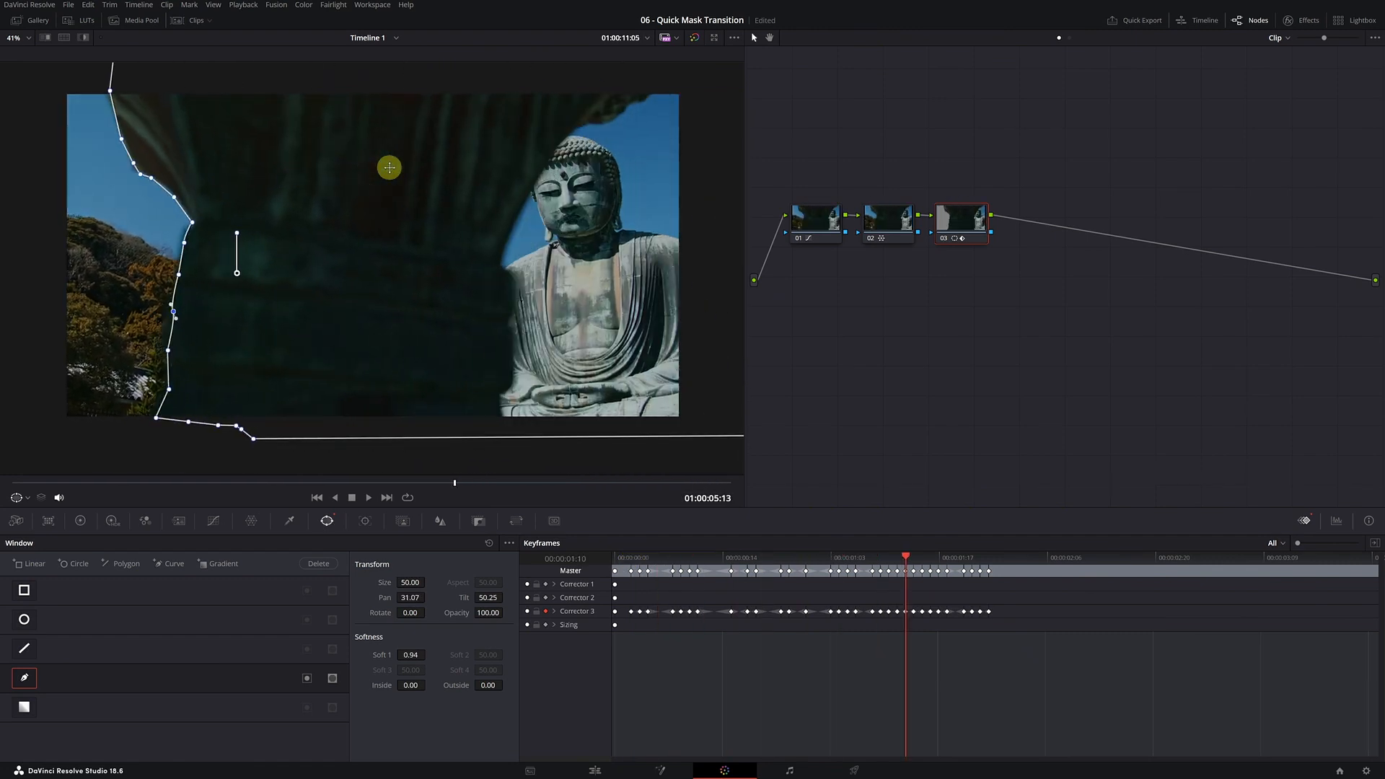
Step back and forth through the frames of 2.mov to check the mask's fit along the foreground object
key(Left)
key(Left)
key(Left)
key(Left)
key(Left)
key(Left)
key(Left)
key(Left)
key(Left)
key(Left)
key(Left)
key(Left)
key(Left)
key(Right)
key(Right)
key(Right)
key(Right)
key(Right)
key(Right)
key(Right)
key(Right)
key(Right)
key(Right)
key(Right)
key(Right)
key(Right)
key(Right)
key(Right)
key(Right)
key(Right)
key(Right)
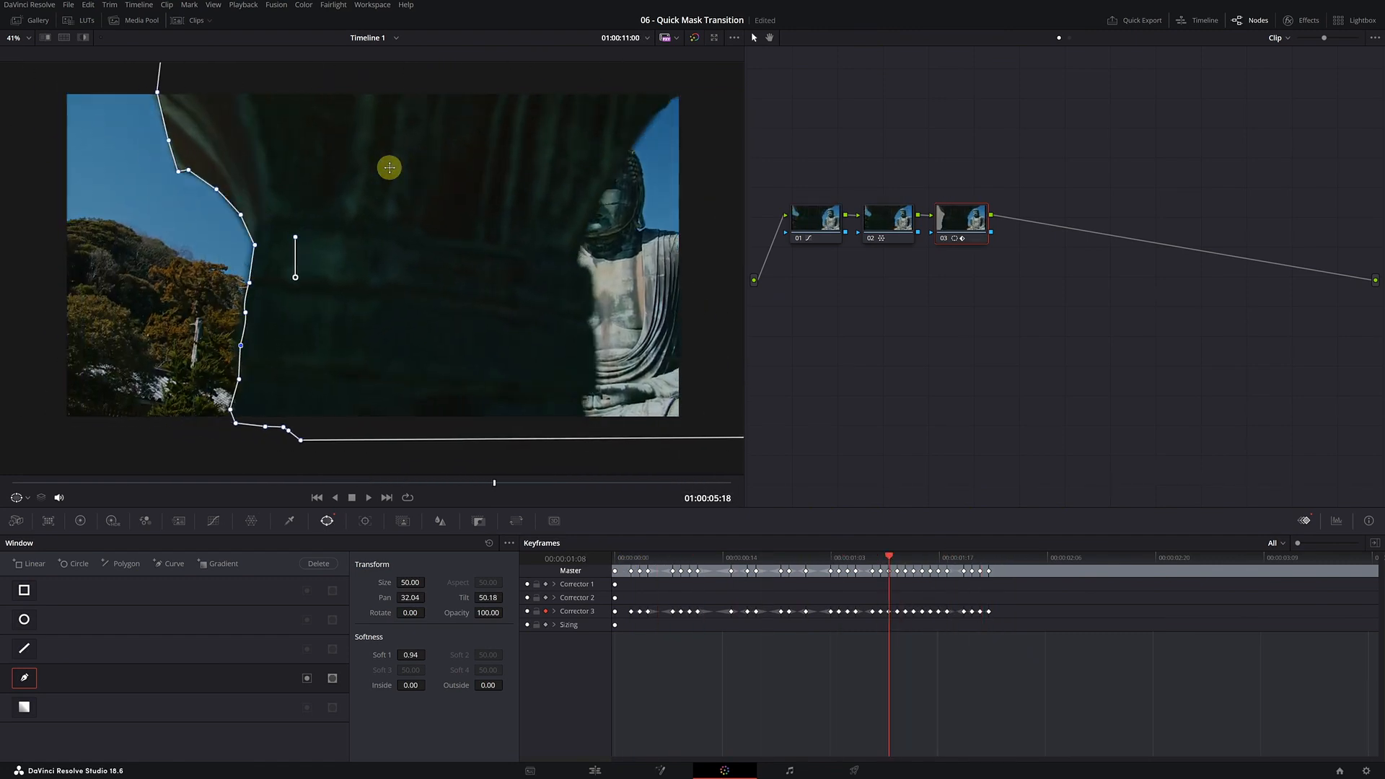
key(Left)
key(Left)
key(Left)
key(Left)
key(Left)
key(Left)
key(Left)
key(Left)
key(Left)
key(Left)
key(Left)
key(Left)
key(Left)
key(Left)
key(Left)
key(Left)
key(Left)
key(Left)
key(Left)
key(Left)
key(Right)
key(Right)
key(Right)
key(Right)
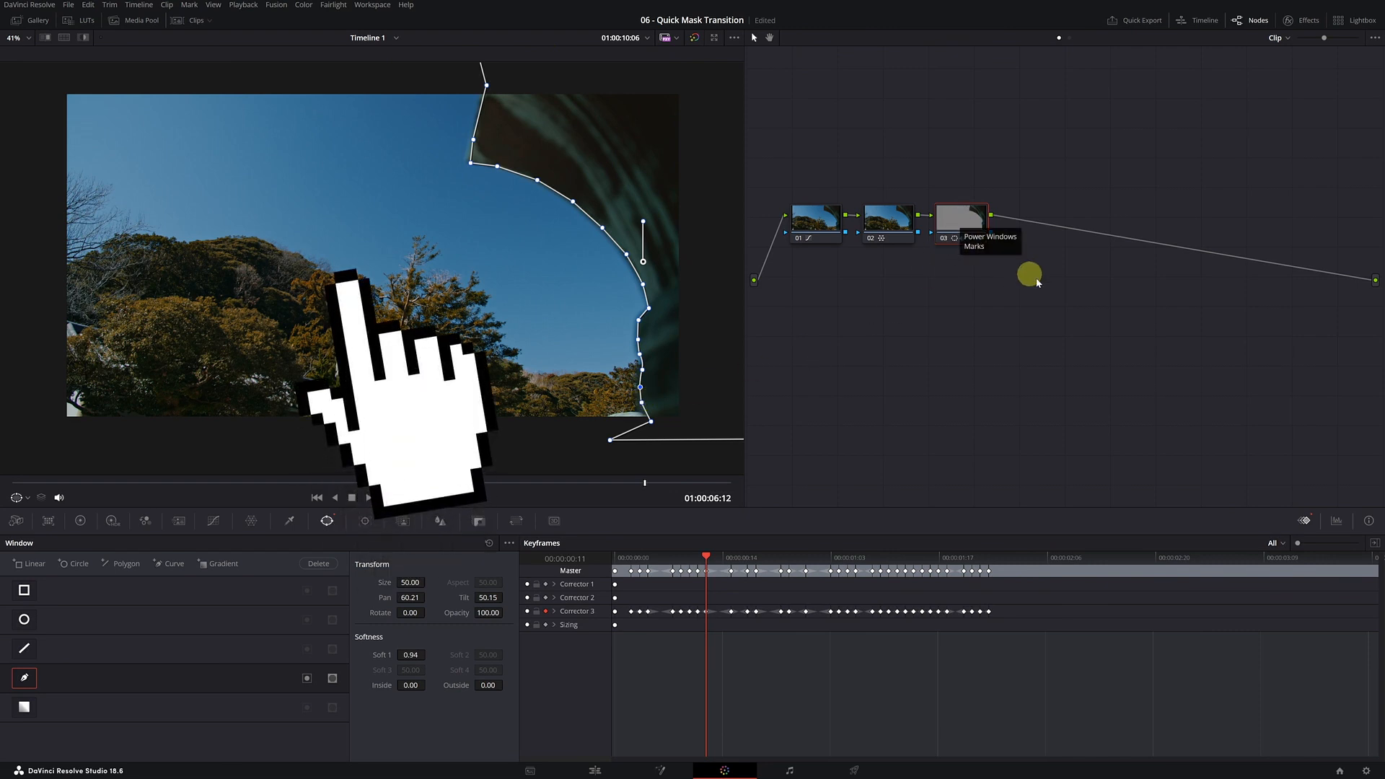
Add an alpha output to the node graph and connect node 03's alpha output to it
right_click(1056, 290)
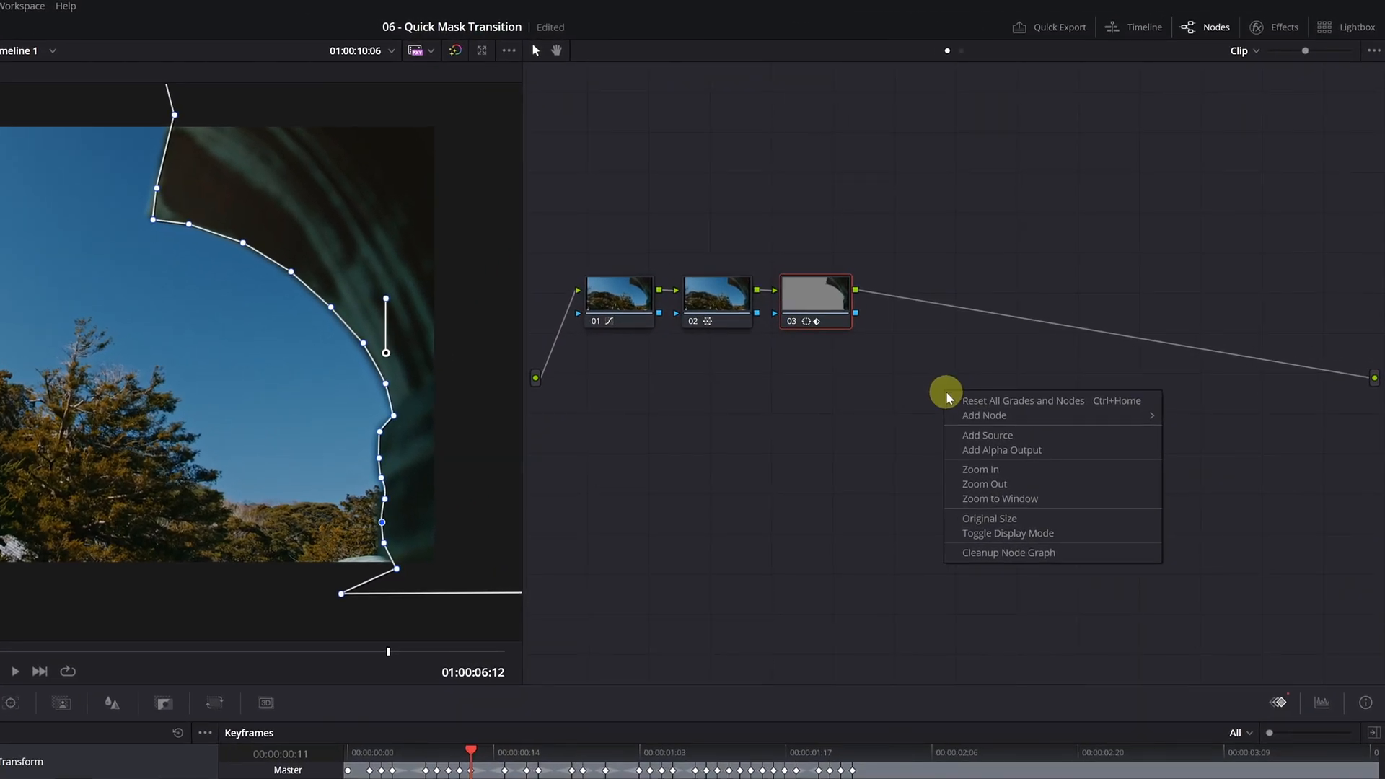
click(997, 458)
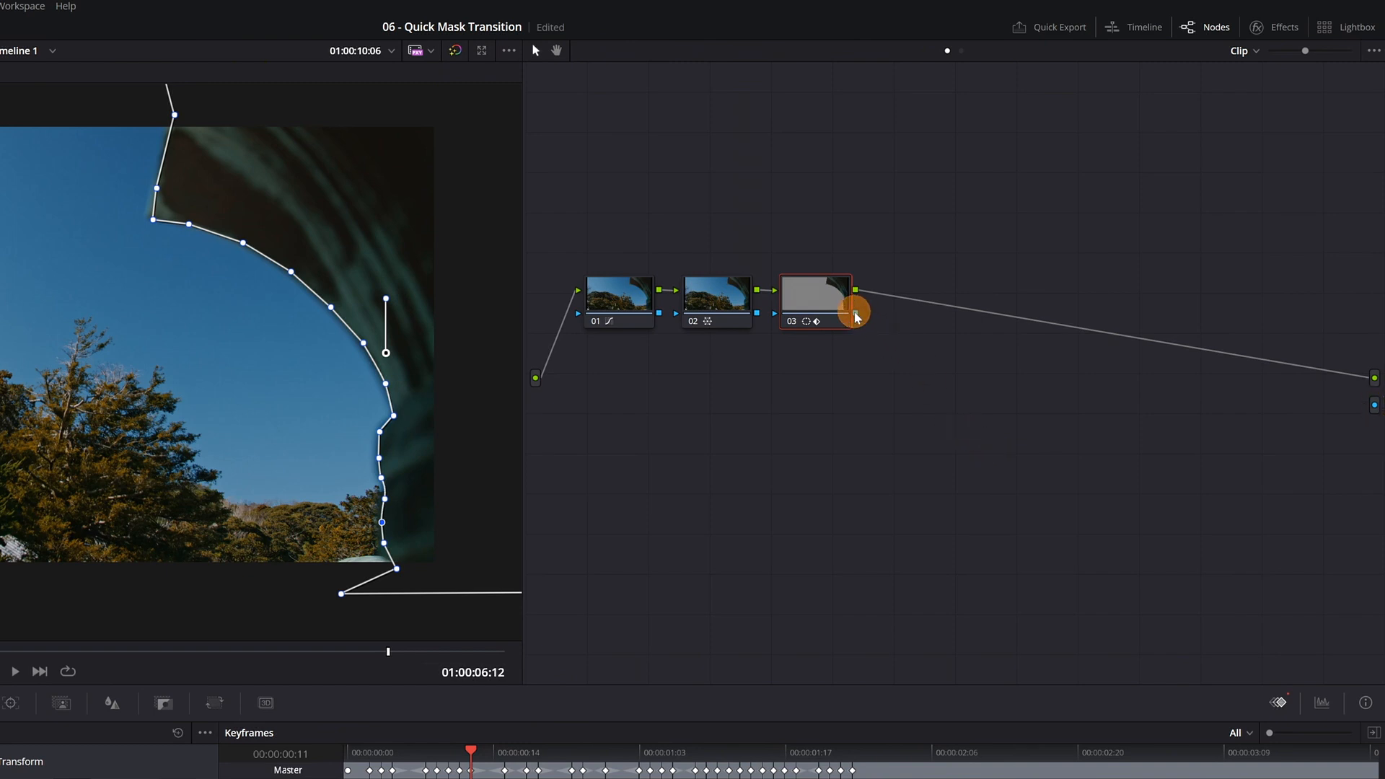
mouse_move(863, 322)
mouse_down()
mouse_move(1365, 417)
mouse_move(1373, 406)
mouse_up()
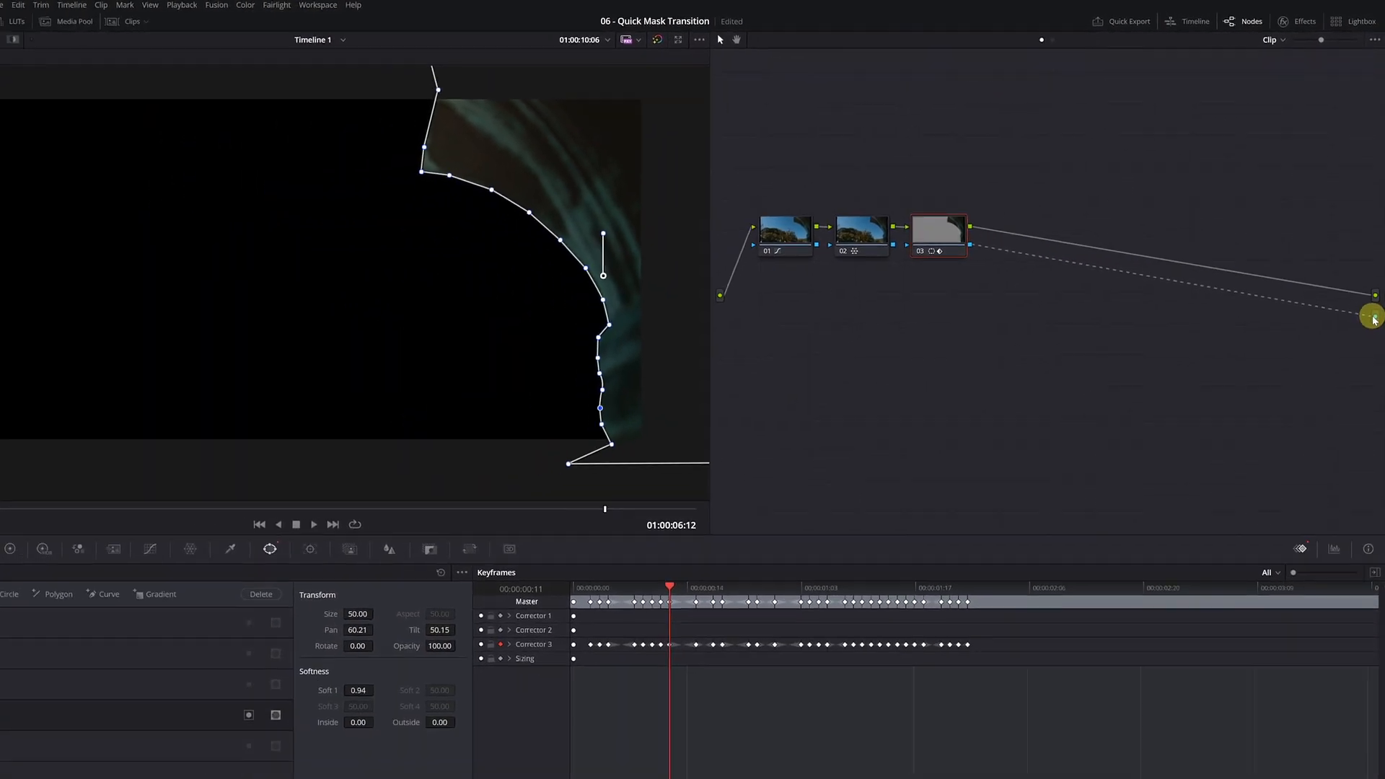
Step forward and back through the frames of 2.mov to examine the transparent area cut out by the mask
key(Right)
key(Right)
key(Right)
key(Right)
key(Right)
key(Right)
key(Right)
key(Right)
key(Right)
key(Right)
key(Right)
key(Right)
key(Right)
key(Right)
key(Right)
key(Right)
key(Right)
key(Right)
key(Right)
key(Right)
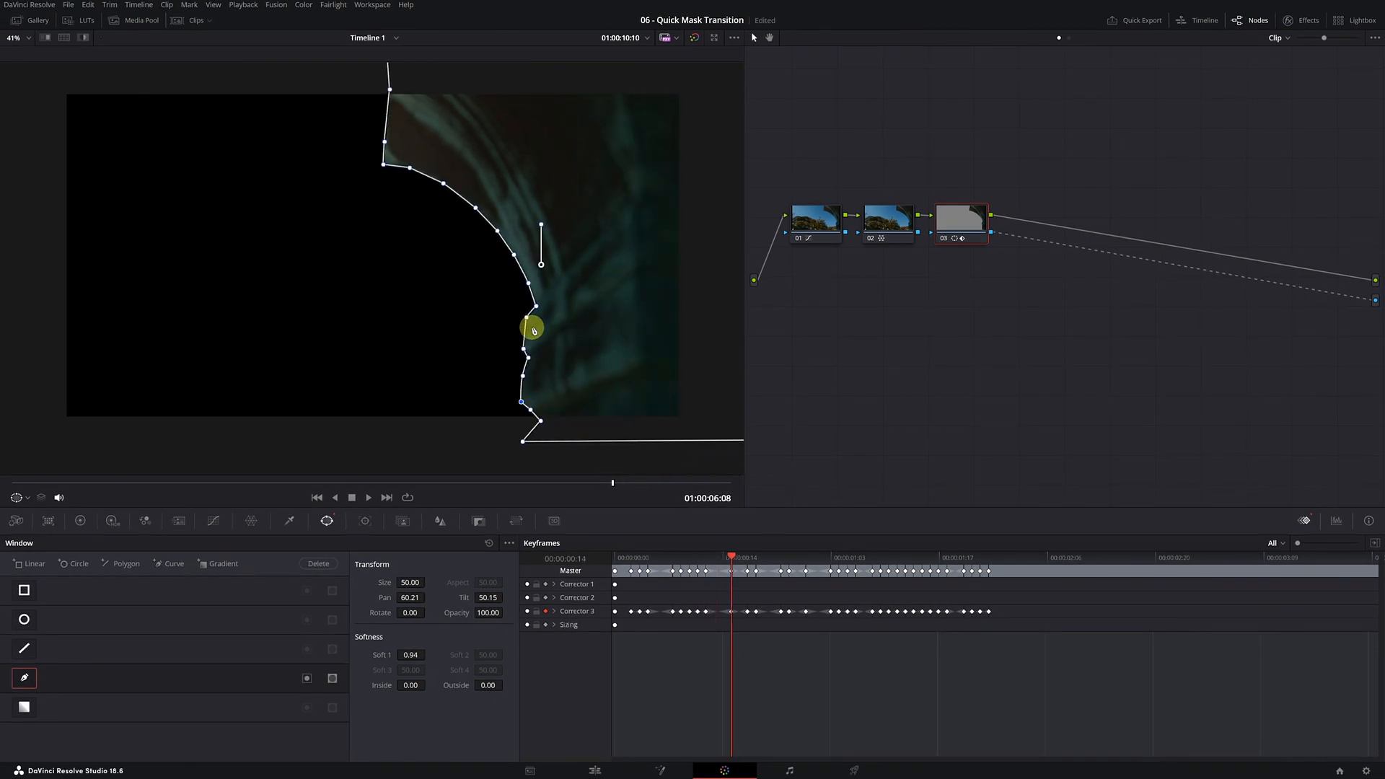
key(Right)
key(Right)
key(Right)
key(Right)
key(Right)
key(Right)
key(Right)
key(Right)
key(Right)
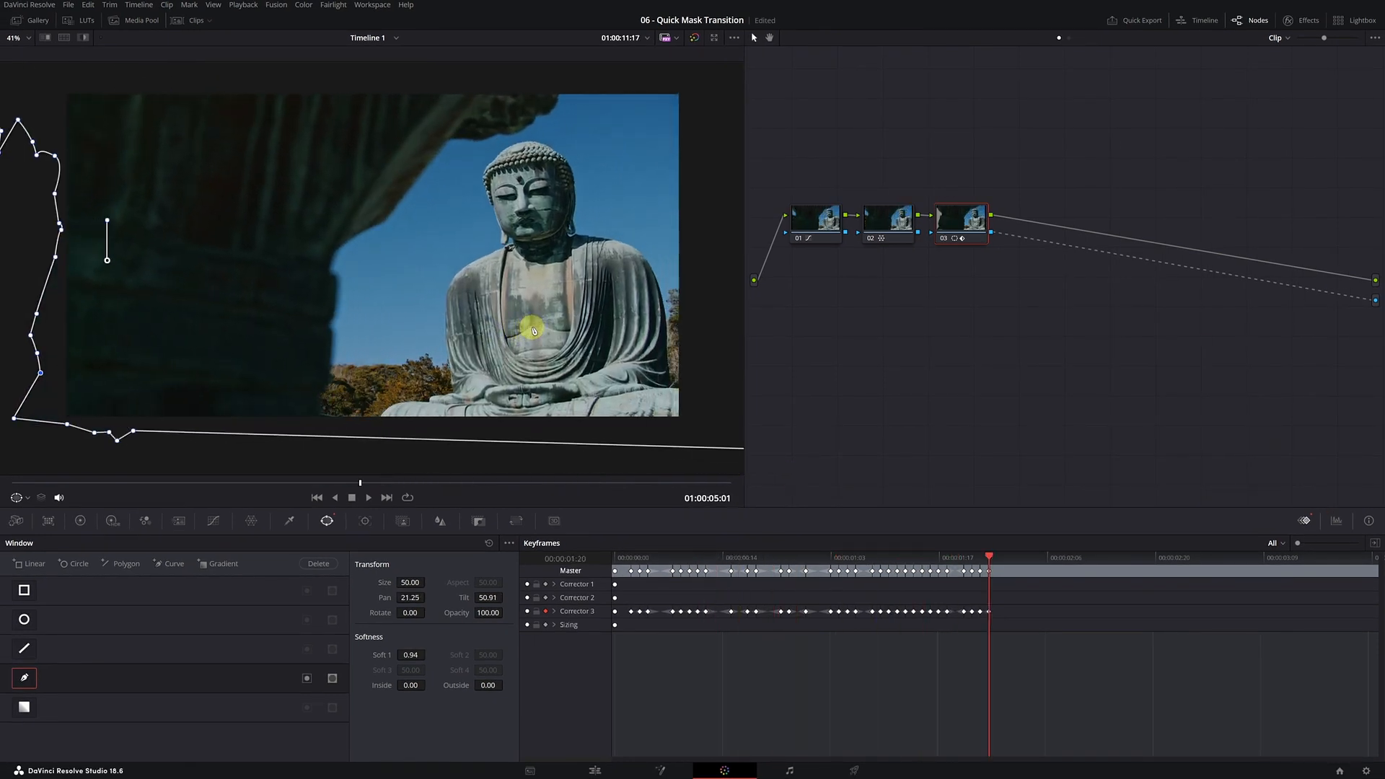
key(Left)
key(Left)
key(Left)
key(Left)
key(Left)
key(Left)
key(Left)
key(Left)
key(Left)
key(Left)
key(Left)
key(Left)
key(Left)
key(Left)
key(Left)
key(Left)
key(Left)
key(Left)
key(Left)
key(Left)
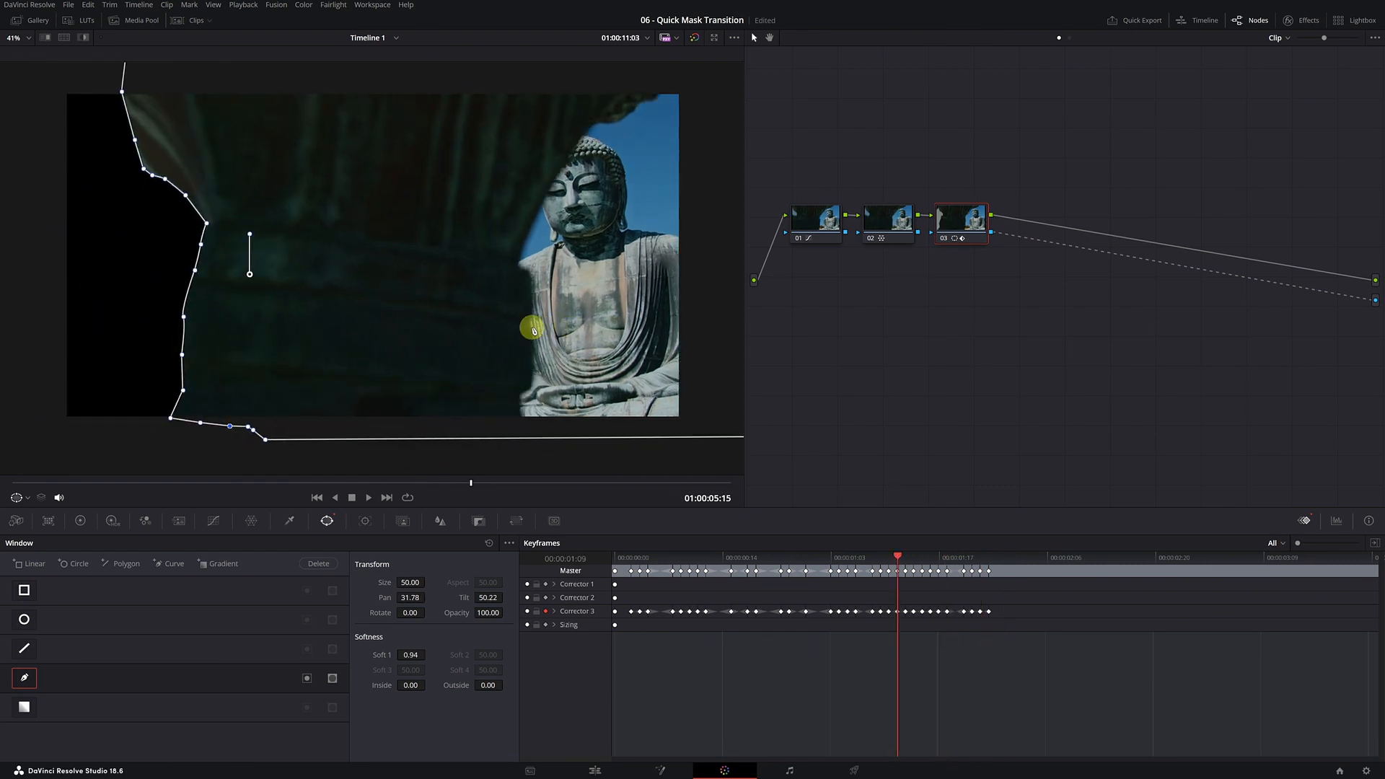
key(Left)
key(Left)
key(Left)
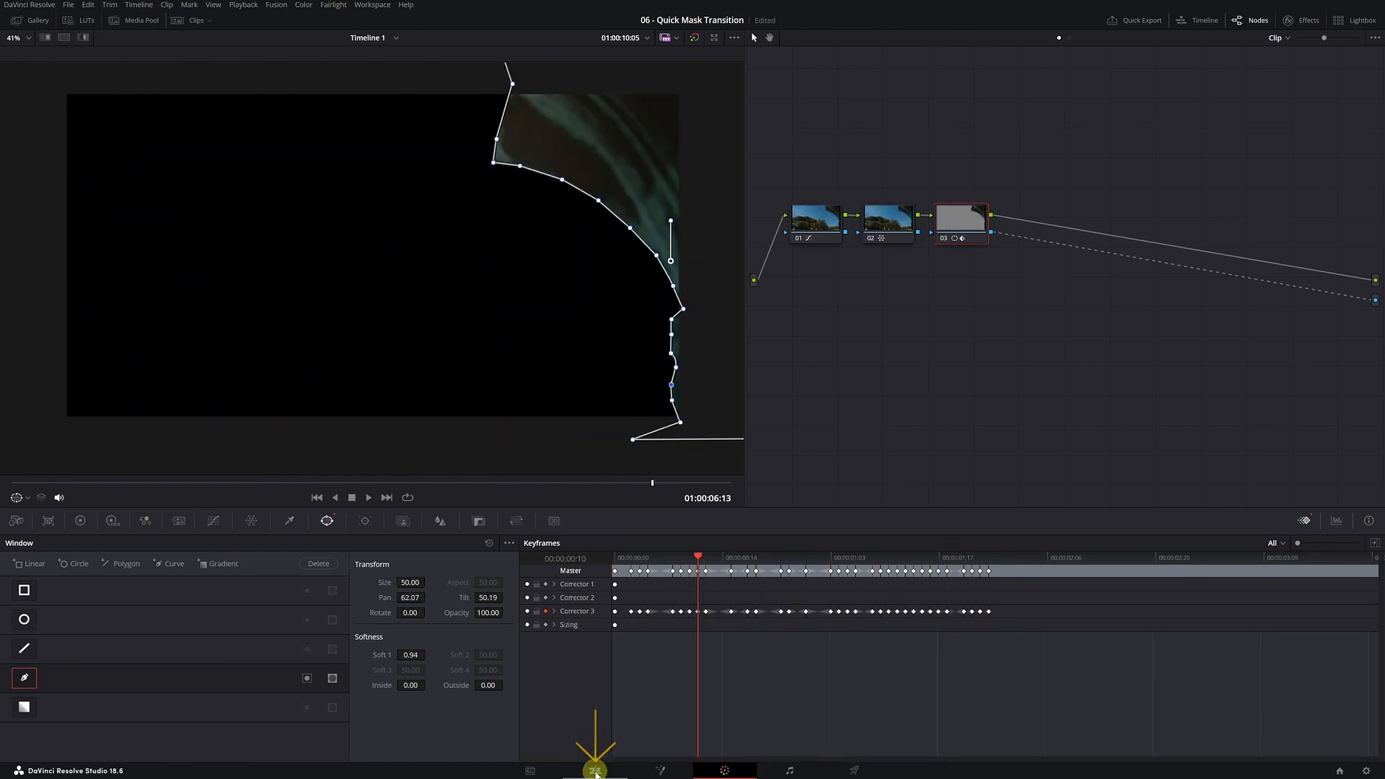
Return to the Edit page and move 2.mov up to track Video 2
click(441, 653)
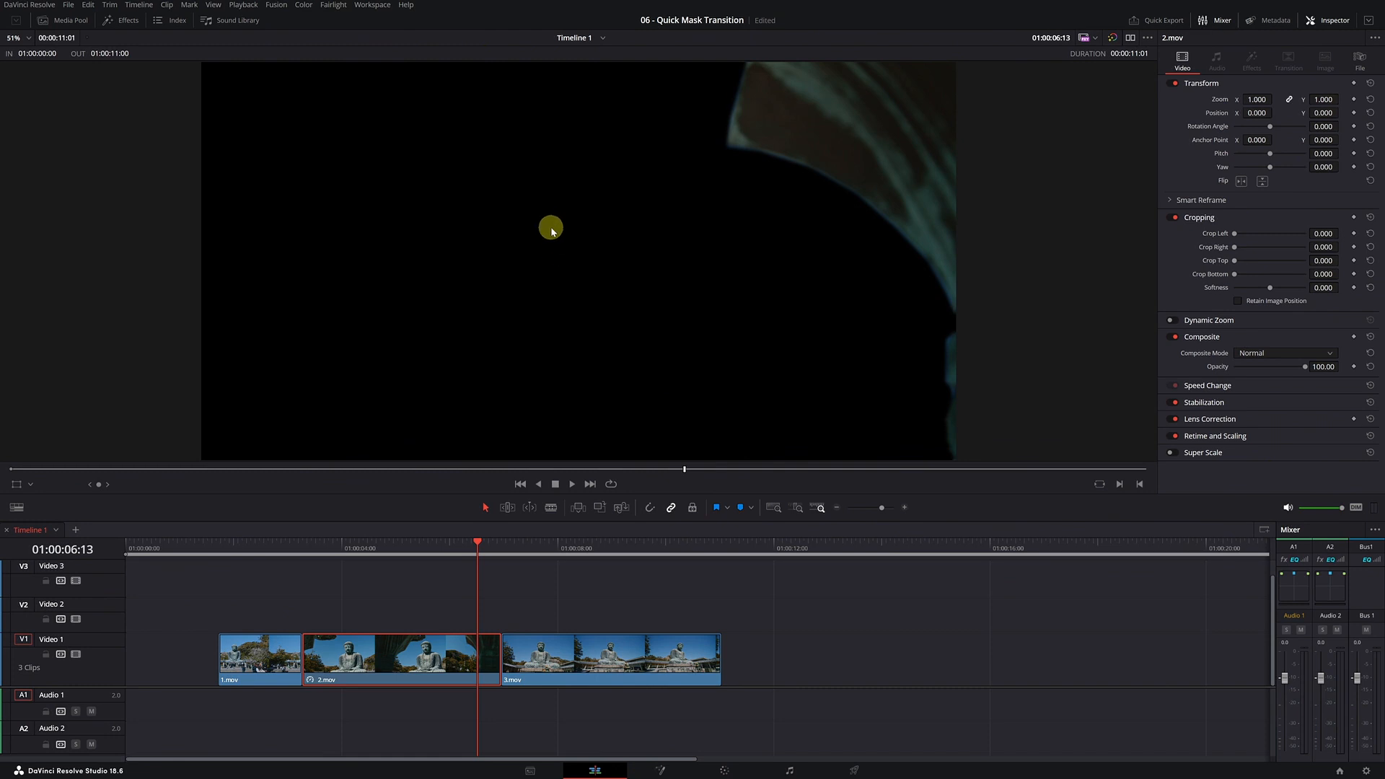
click(412, 658)
drag(413, 658, 411, 627)
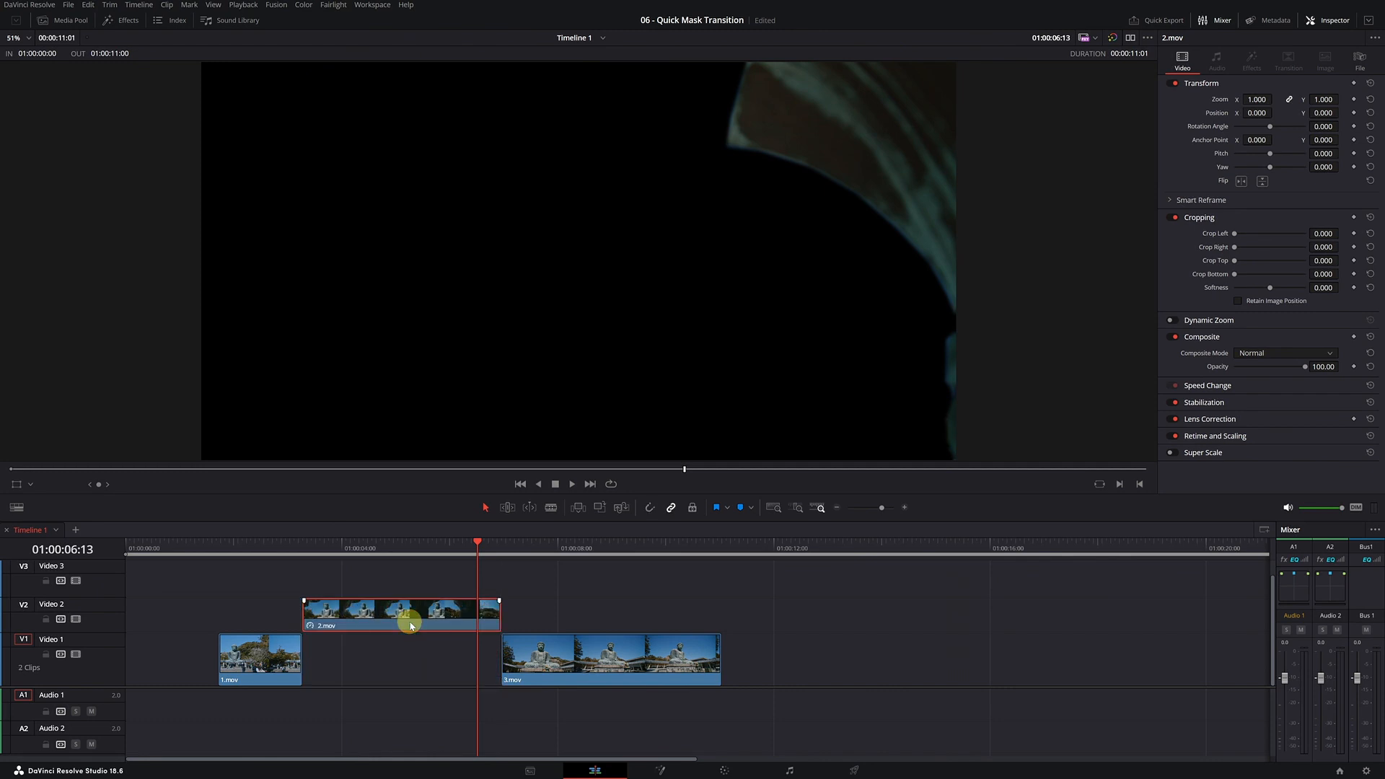
Move 3.mov earlier on Video 1 beneath 2.mov so that it starts at 01:00:05:03
mouse_move(569, 548)
mouse_down()
mouse_move(609, 549)
mouse_move(544, 553)
mouse_move(606, 553)
mouse_move(594, 555)
mouse_up()
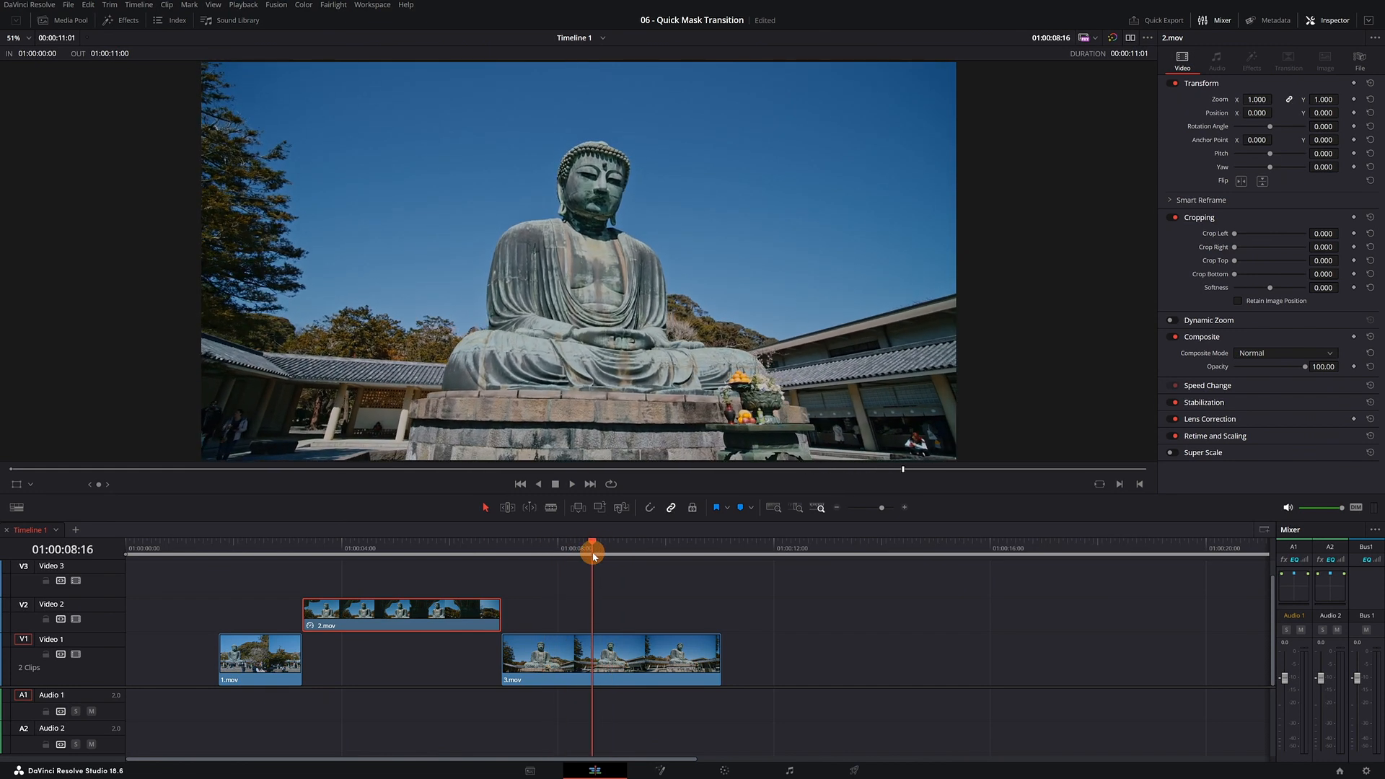
drag(576, 664, 523, 669)
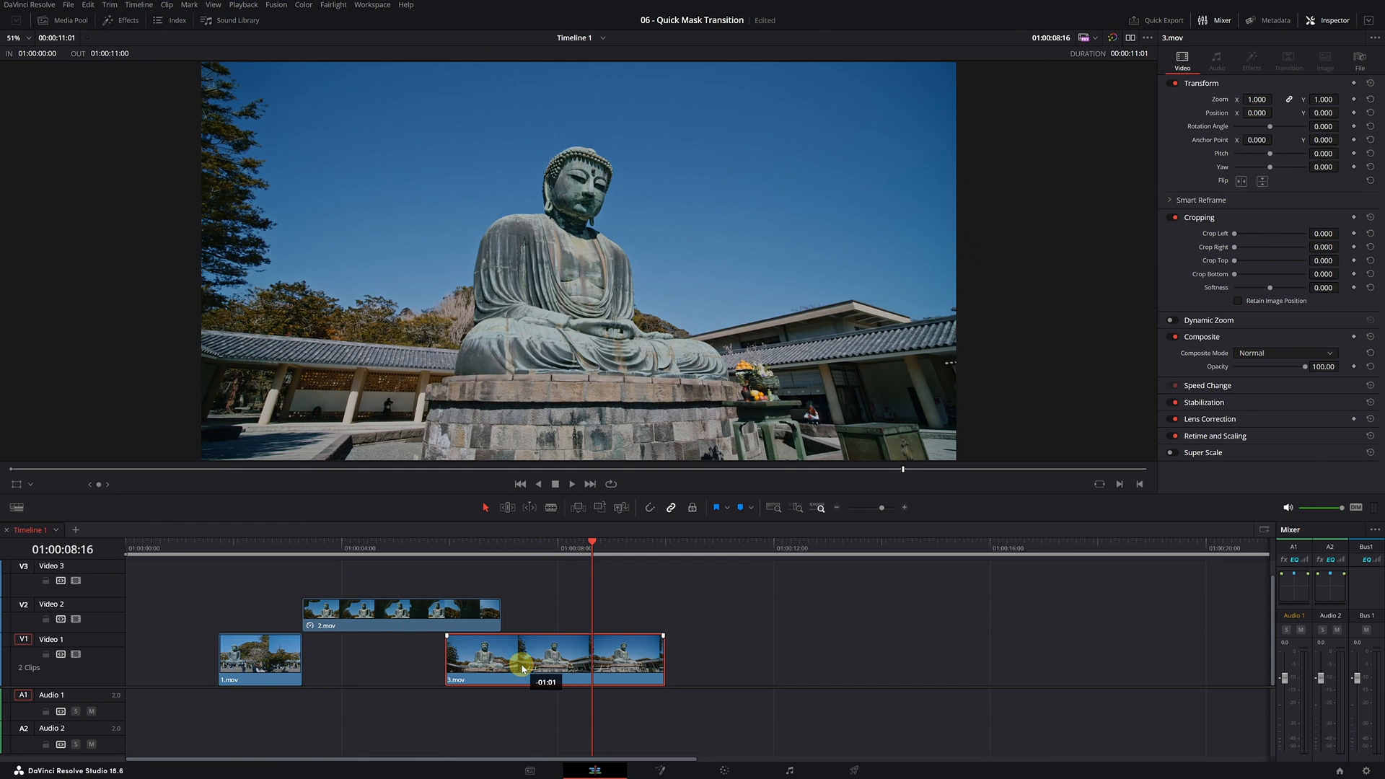
drag(522, 668, 523, 668)
click(427, 554)
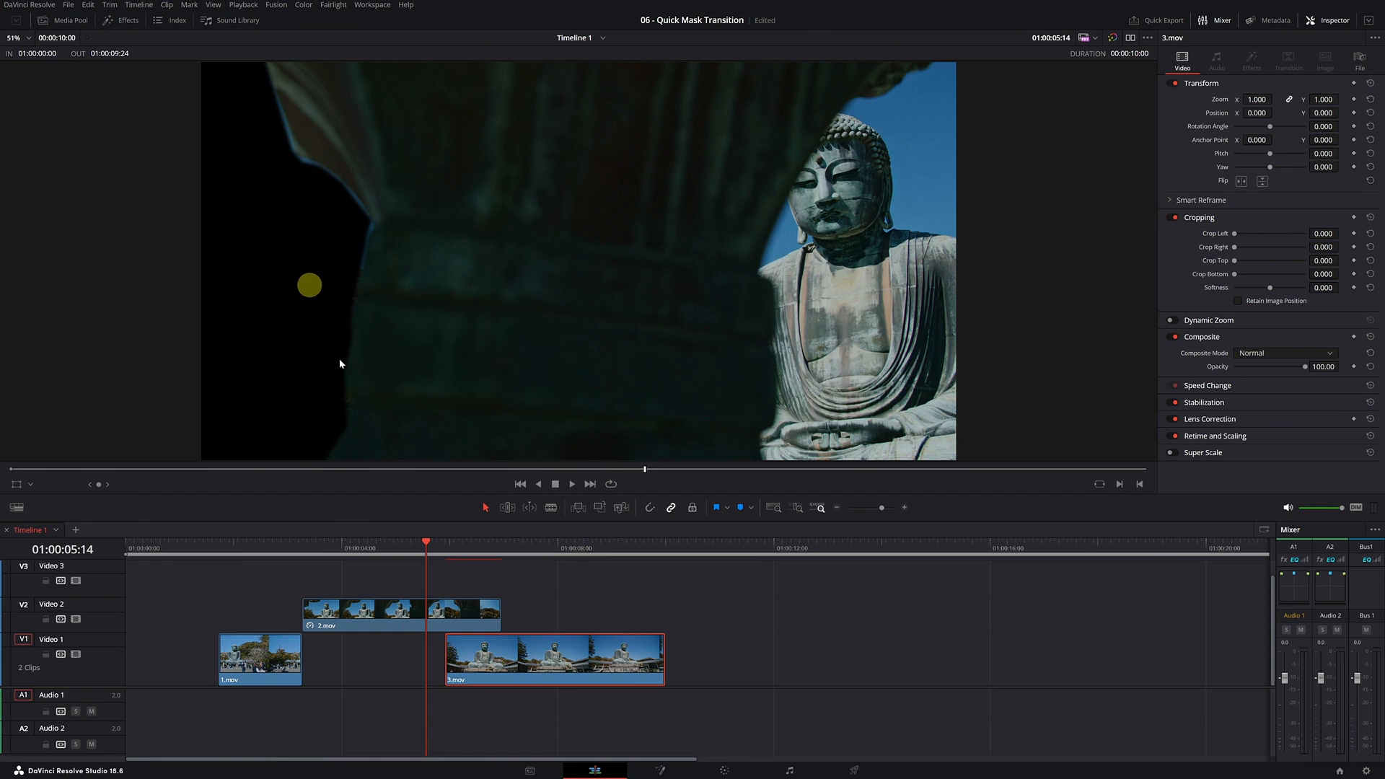
drag(411, 550, 404, 553)
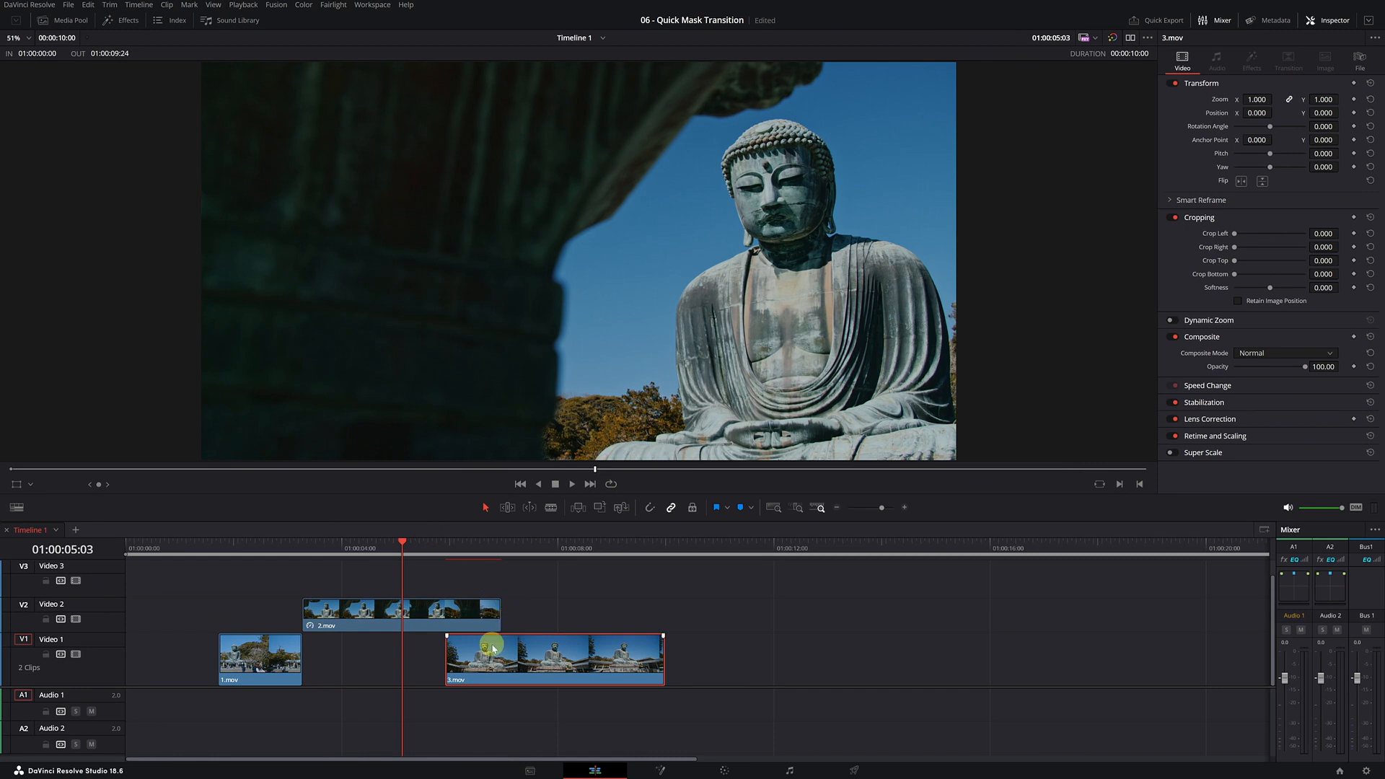
drag(493, 649, 447, 653)
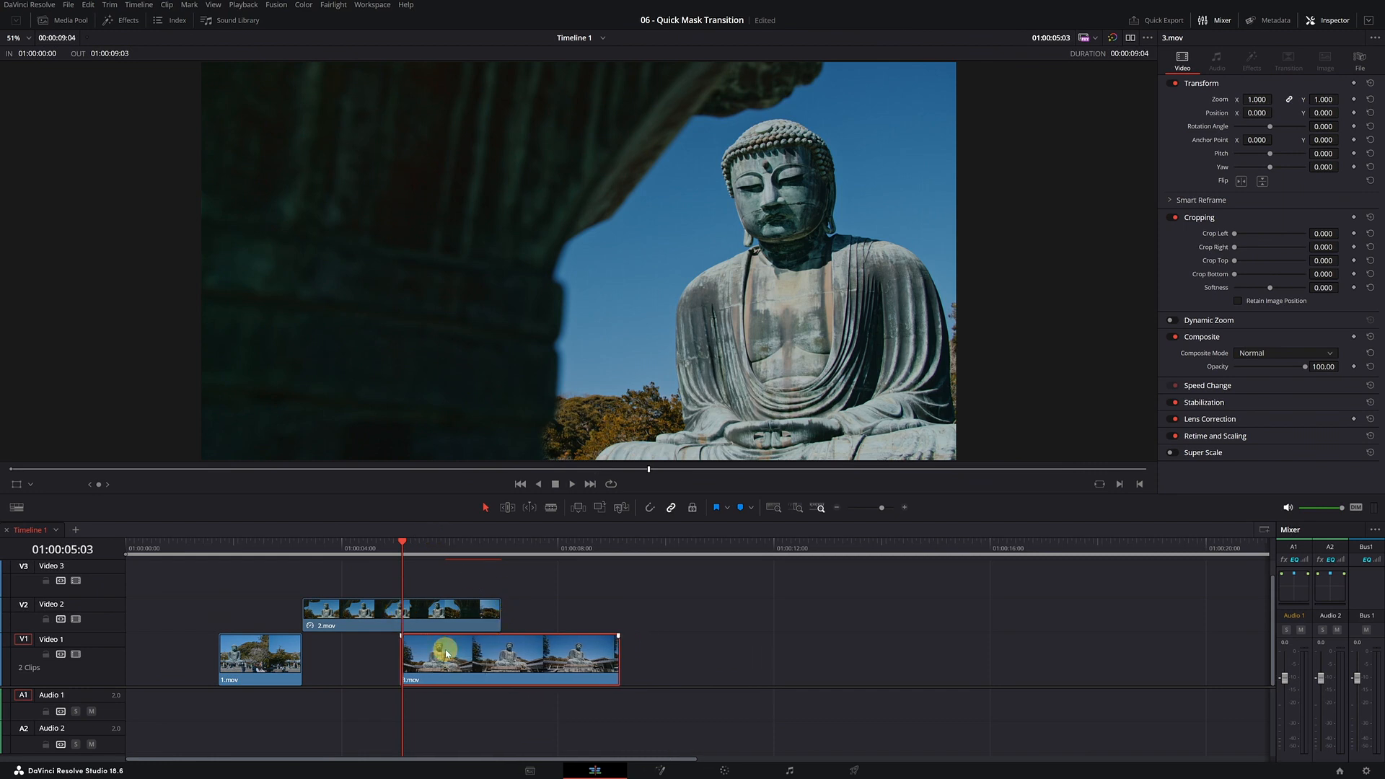
Play the timeline from the start of 1.mov to review the mask transition
click(220, 551)
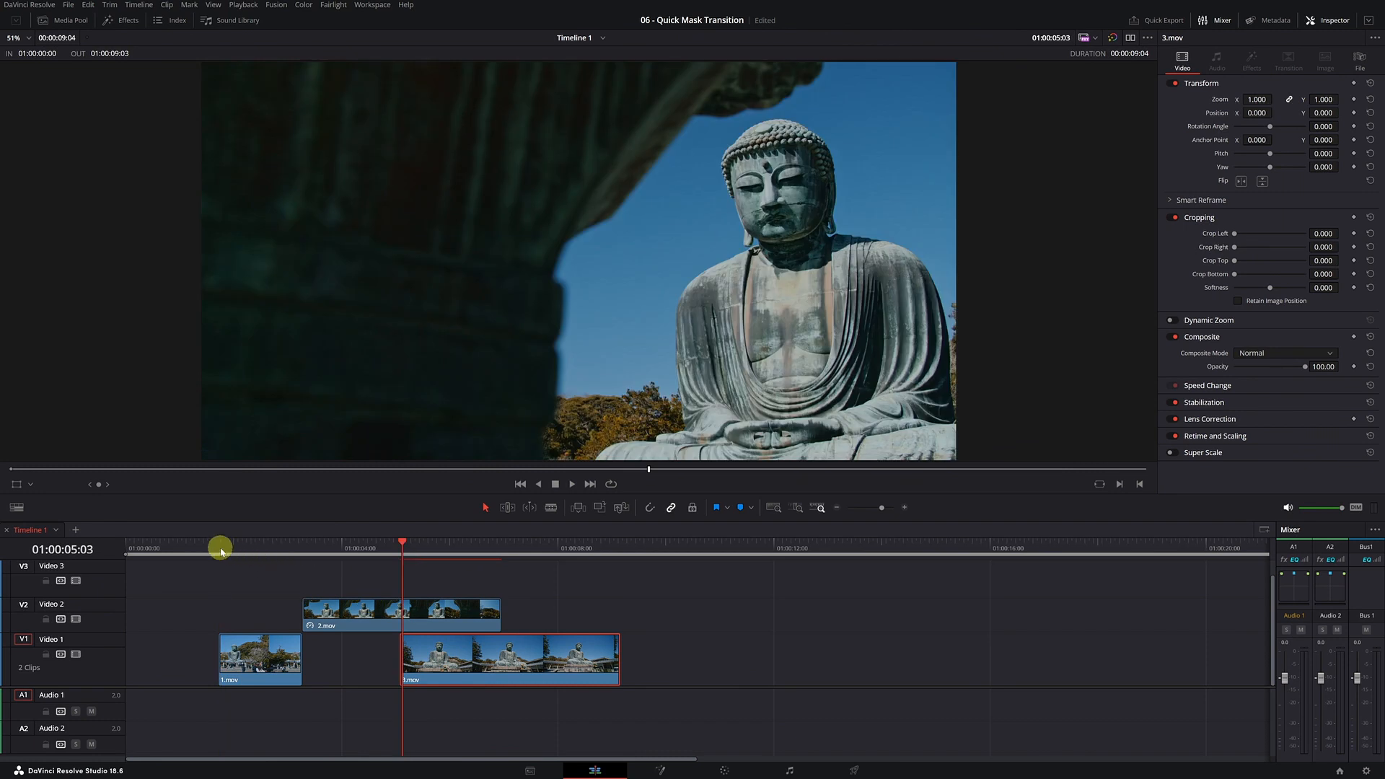
click(220, 551)
key(space)
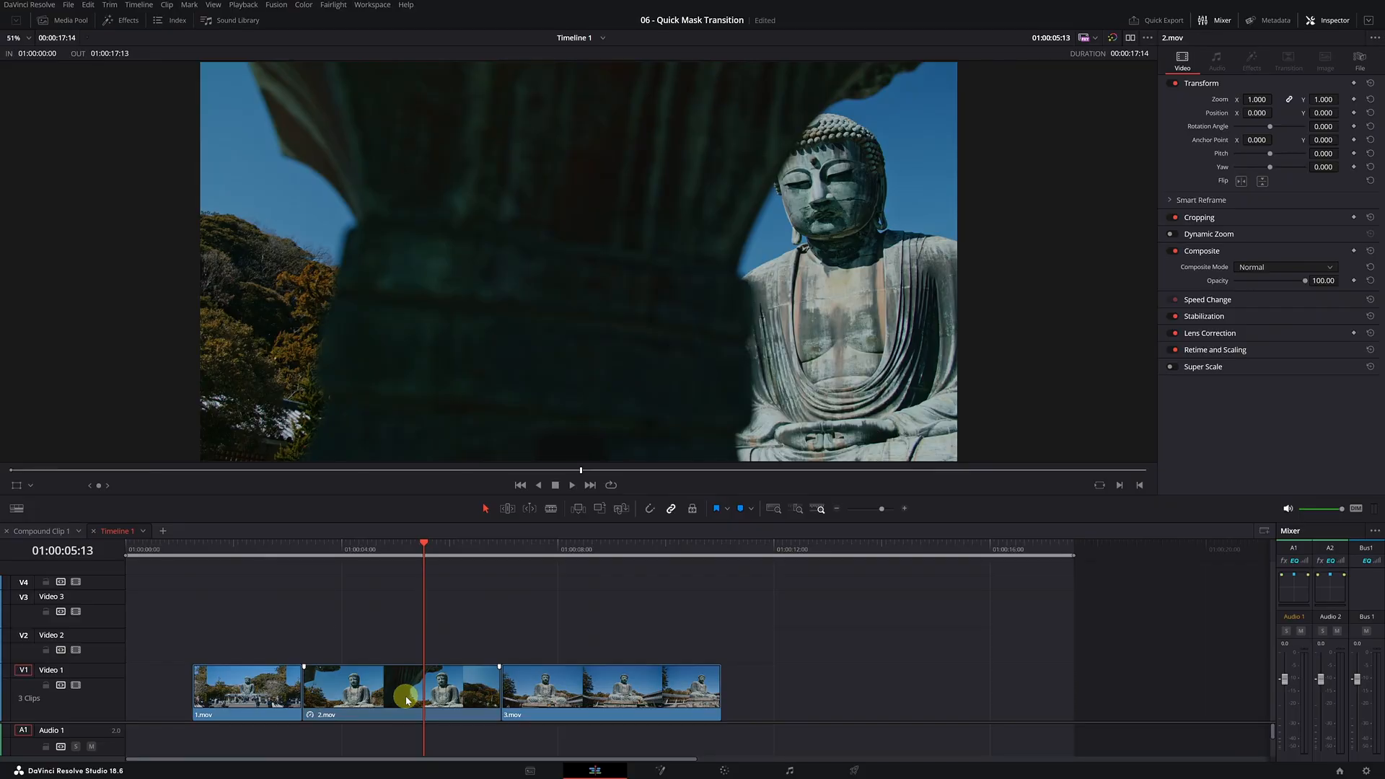
Duplicate 2.mov from Video 1 onto Video 2, directly above the original
click(407, 699)
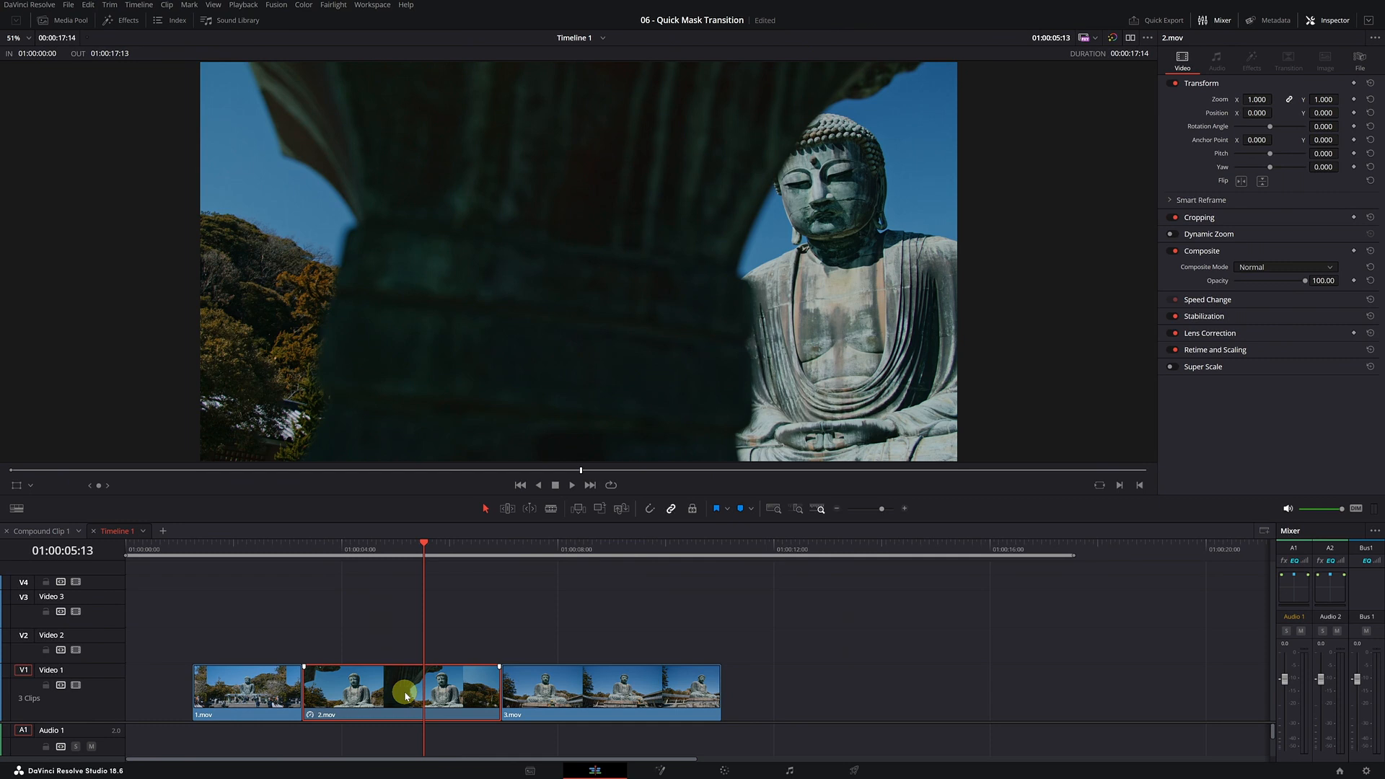
key(alt)
drag(406, 695, 406, 657)
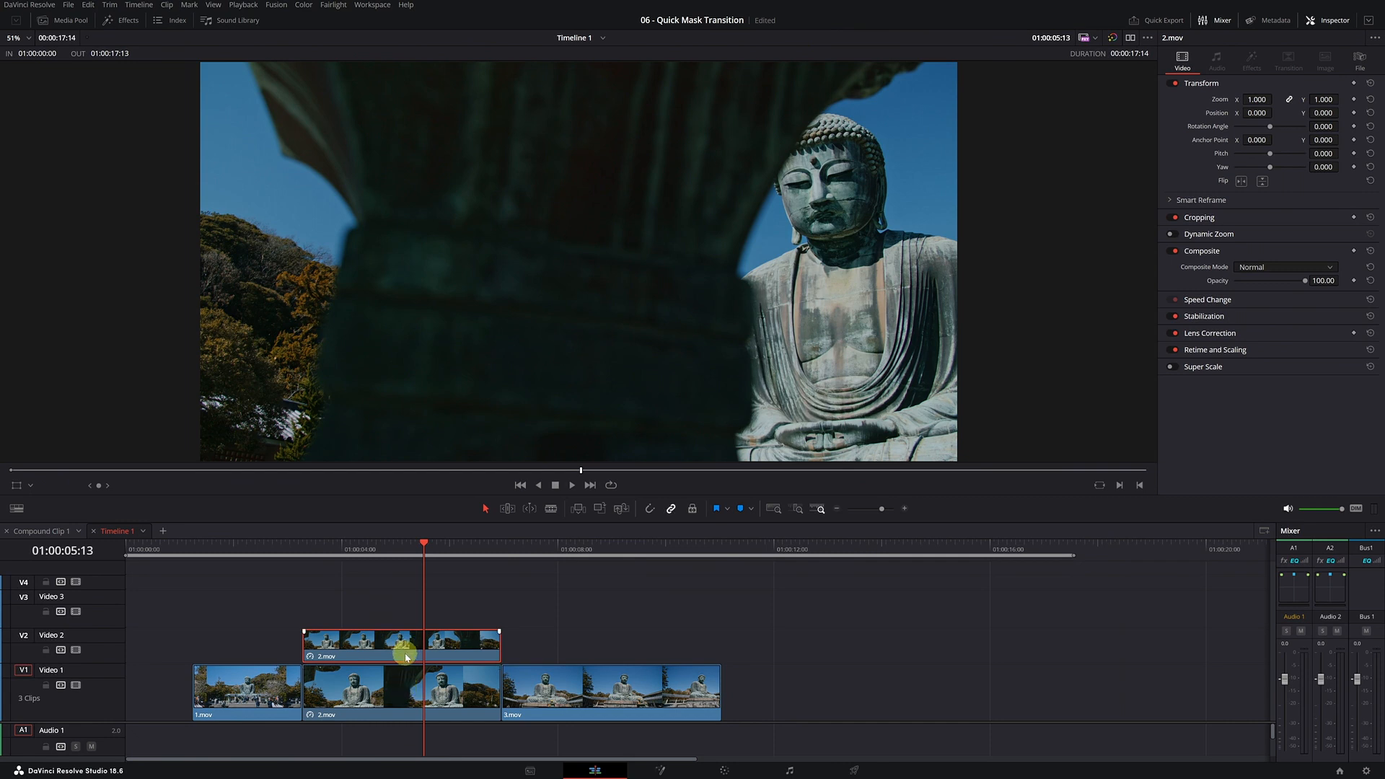
Examine the cut at 01:00:06:24, where both 2.mov clips end and 3.mov begins
click(499, 550)
key(ctrl+equal)
key(ctrl+equal)
key(ctrl+equal)
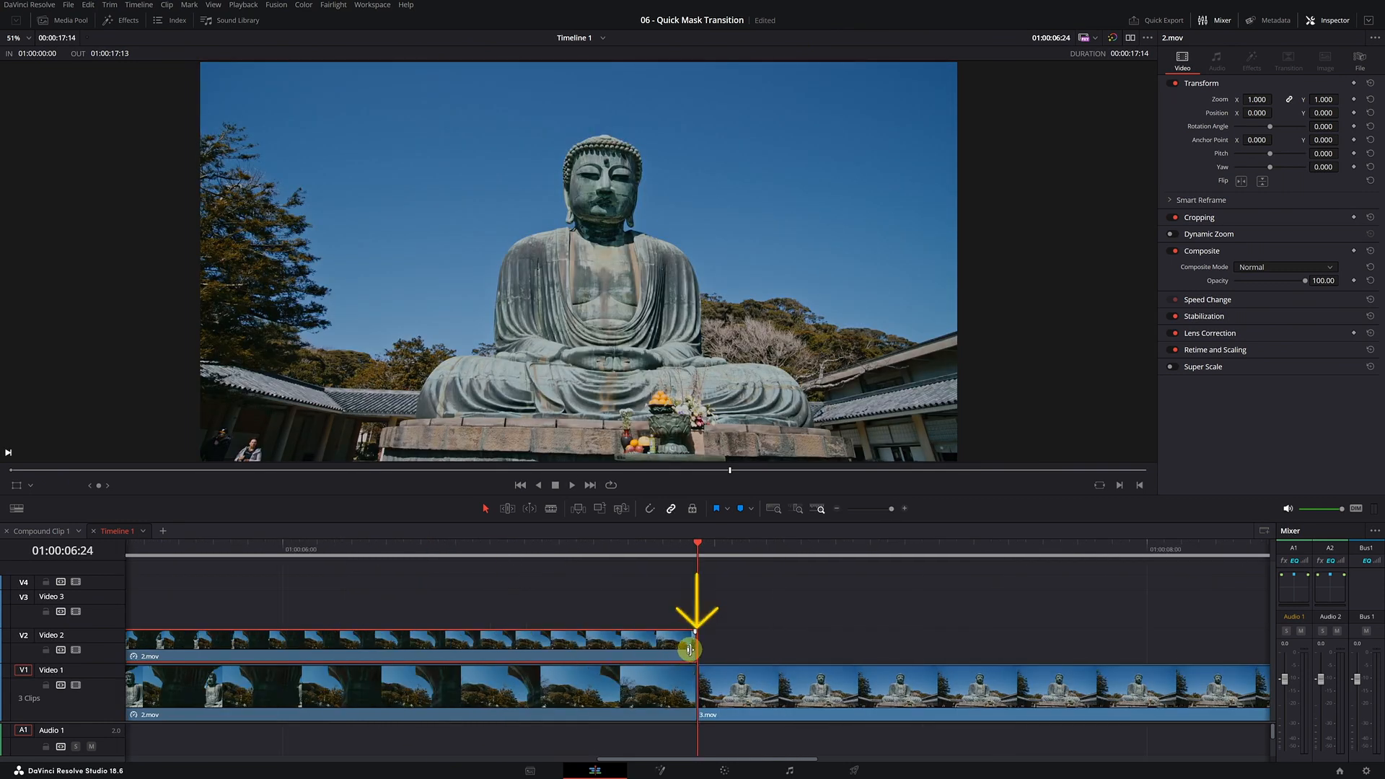
key(ctrl+minus)
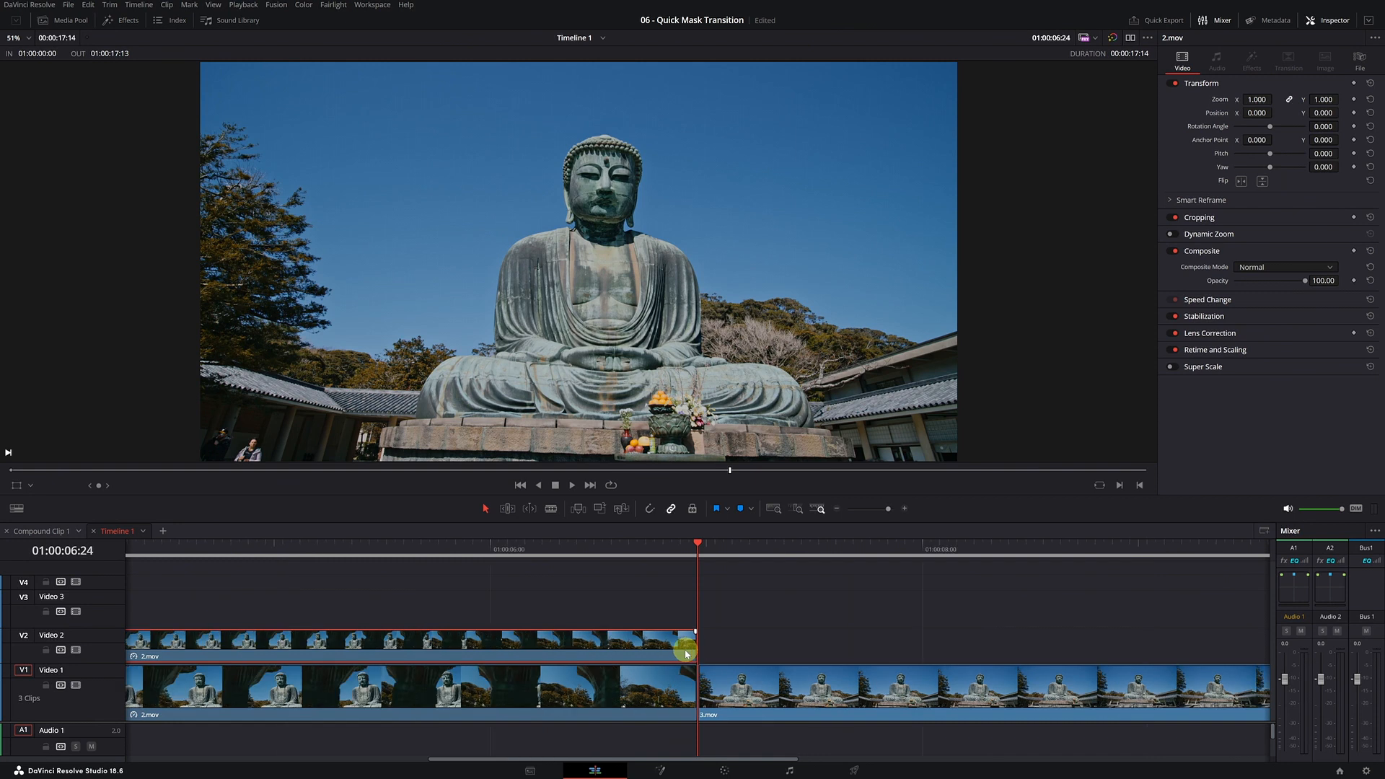
key(ctrl+minus)
key(ctrl+minus)
At 01:00:05:09, open the duplicated clip on the Color page and paint an object Magic Mask stroke over the dark foreground structure
click(415, 553)
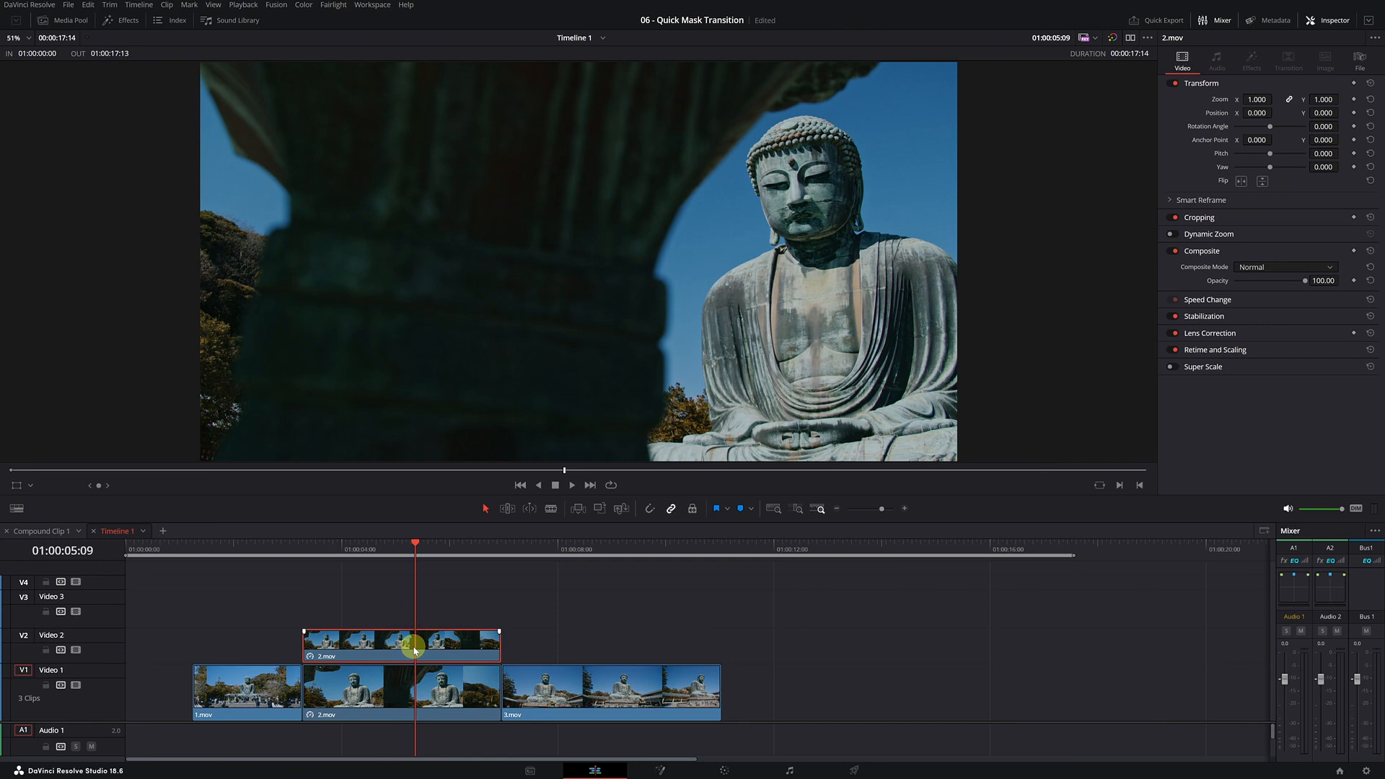
click(721, 773)
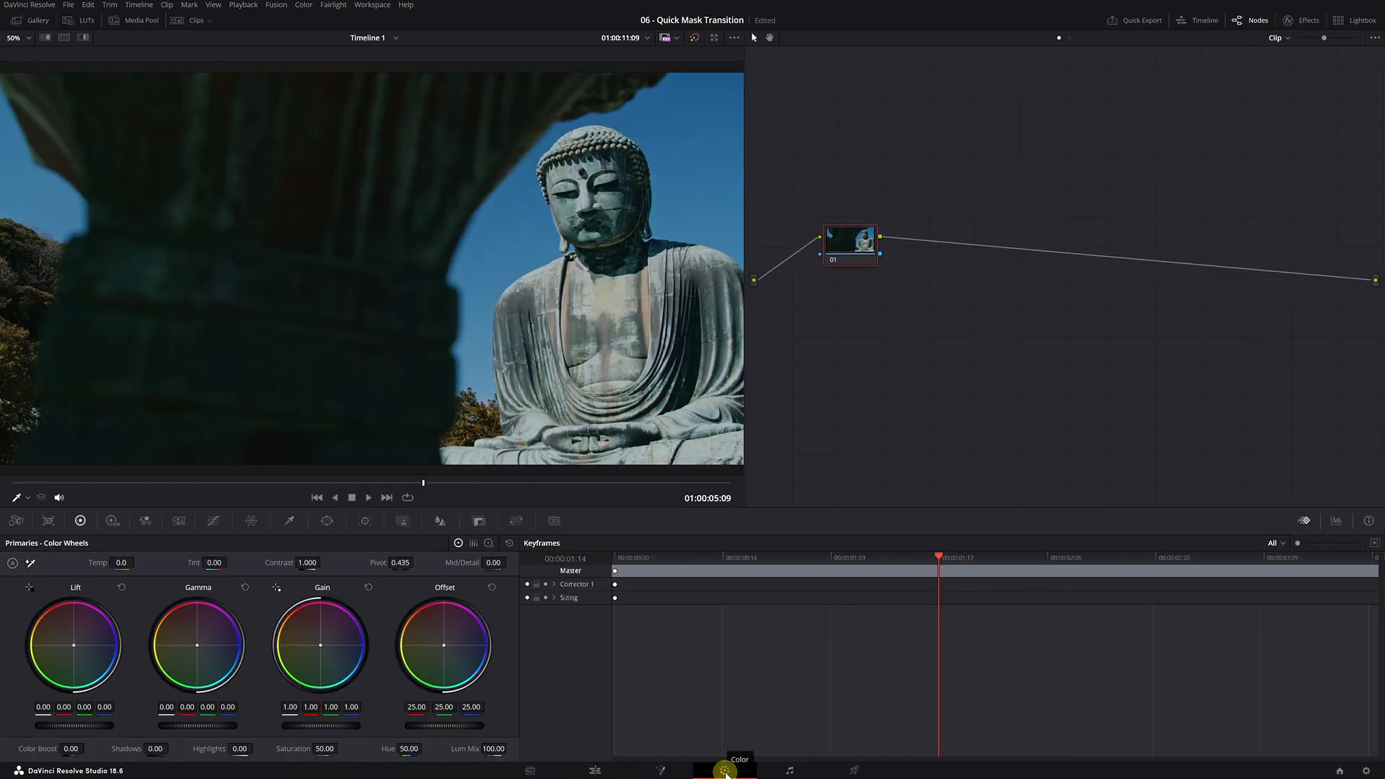
click(403, 523)
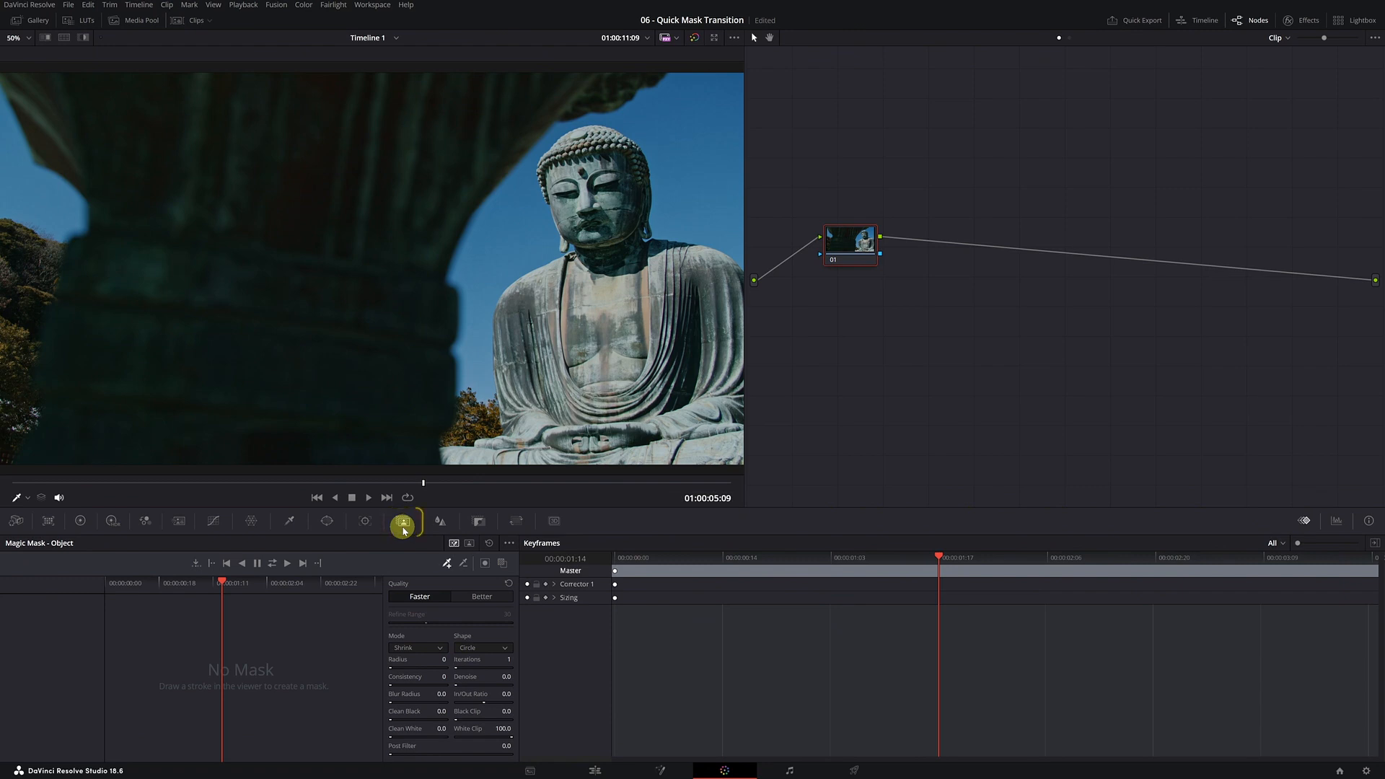
click(447, 568)
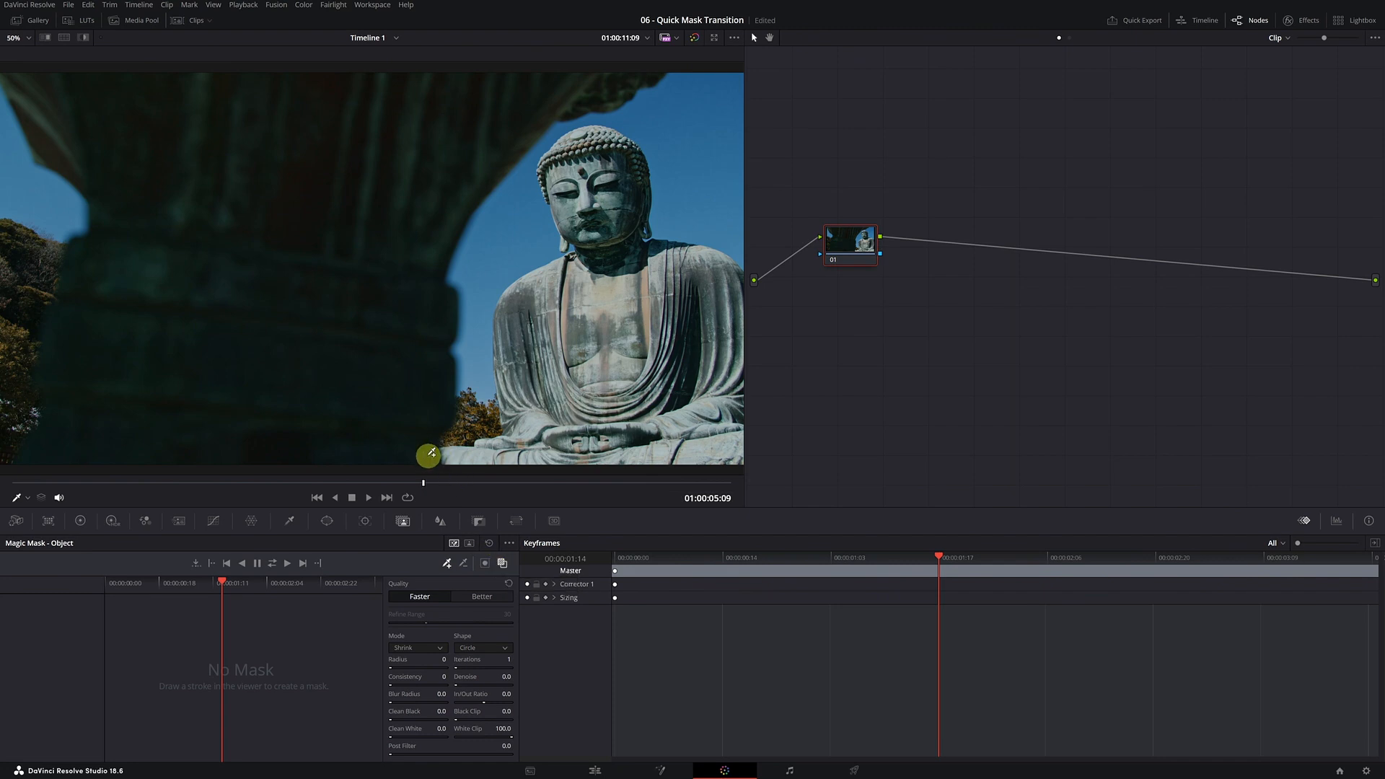
mouse_move(431, 453)
mouse_down()
mouse_move(431, 261)
mouse_move(458, 188)
mouse_move(497, 130)
mouse_move(555, 98)
mouse_move(623, 88)
mouse_move(31, 85)
mouse_move(131, 189)
mouse_move(123, 290)
mouse_move(83, 348)
mouse_move(55, 443)
mouse_move(392, 419)
mouse_move(395, 164)
mouse_move(196, 92)
mouse_move(260, 395)
mouse_up()
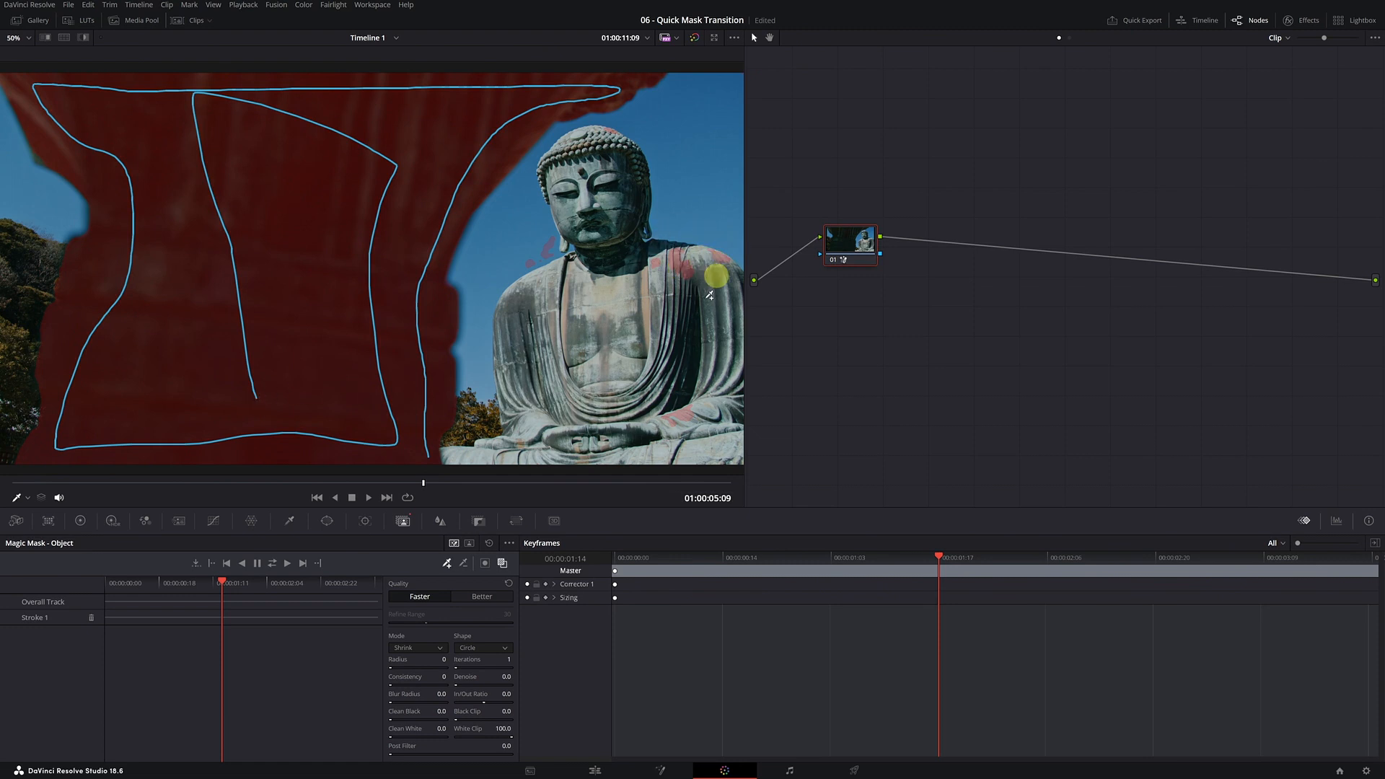
Paint two subtracting Magic Mask strokes over the statue, one across its shoulders and one across its lap
click(463, 567)
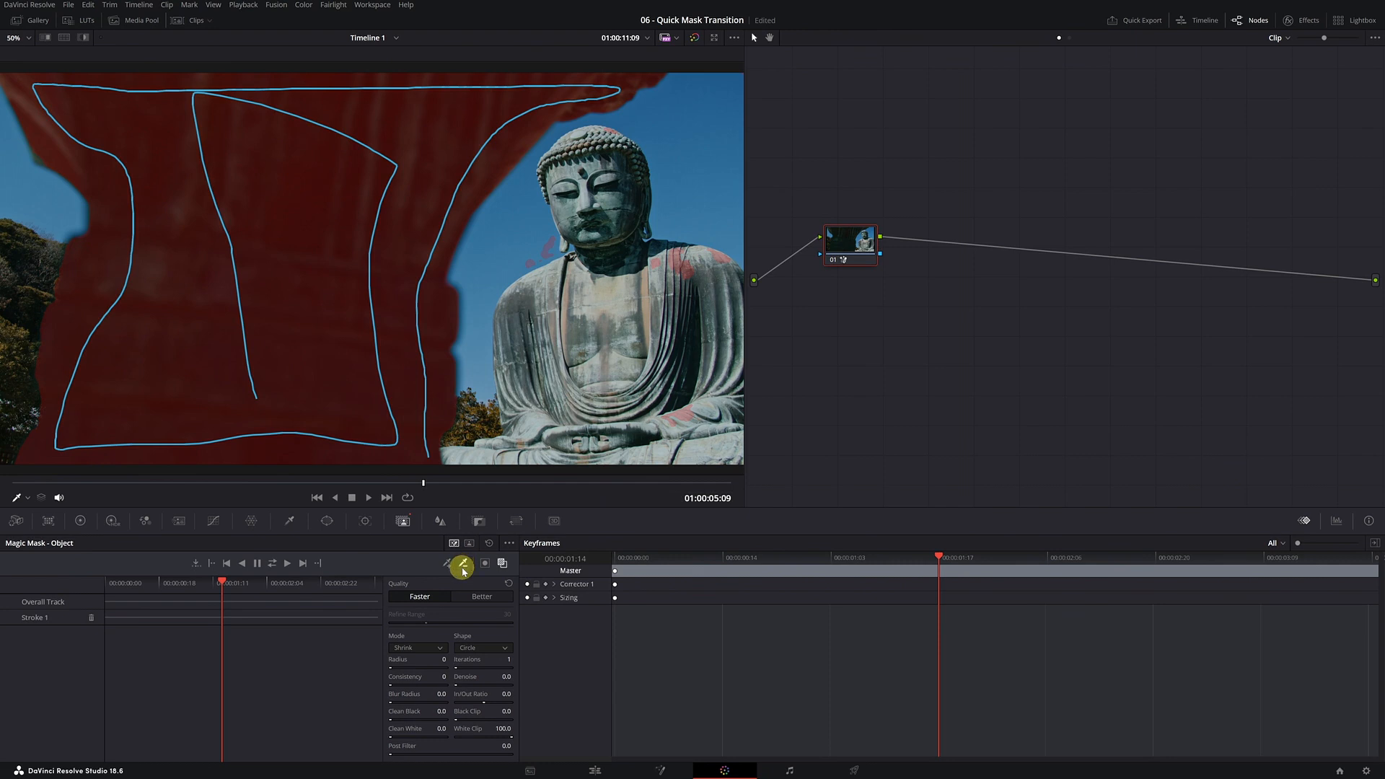
mouse_move(731, 244)
mouse_down()
mouse_move(631, 256)
mouse_move(571, 239)
mouse_move(525, 265)
mouse_up()
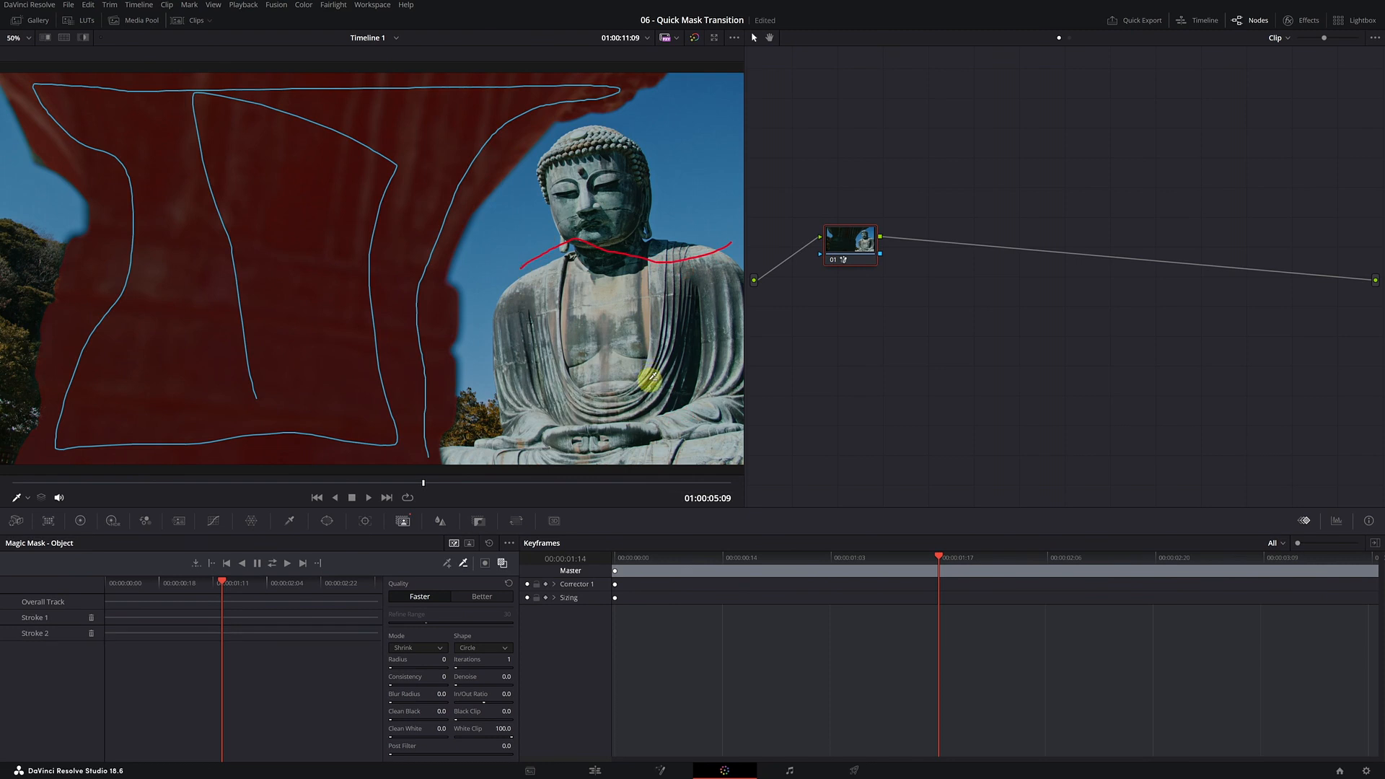
drag(662, 412, 513, 435)
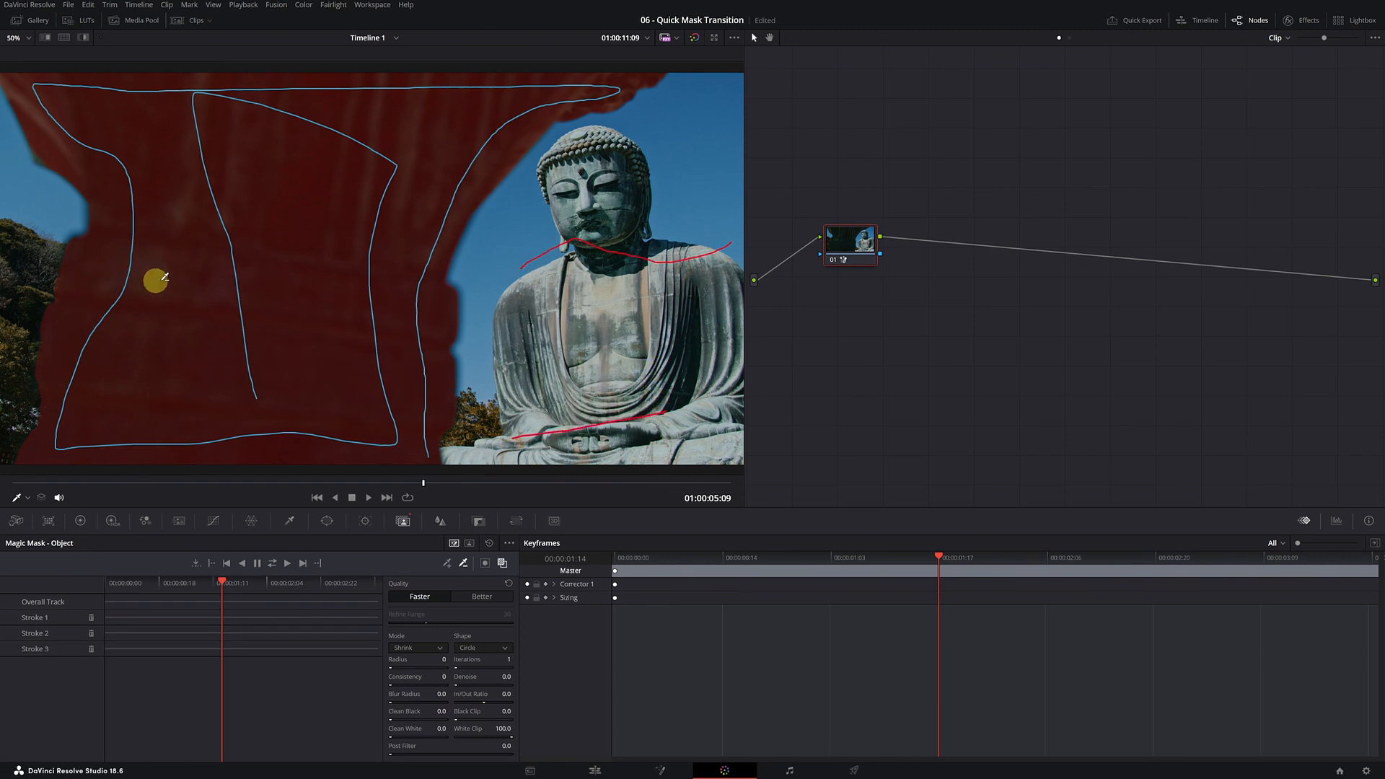
Inspect the Magic Mask's edge beside the trees and set the mask quality to Better
drag(75, 269, 233, 278)
scroll(233, 277, up, 2)
drag(152, 336, 329, 321)
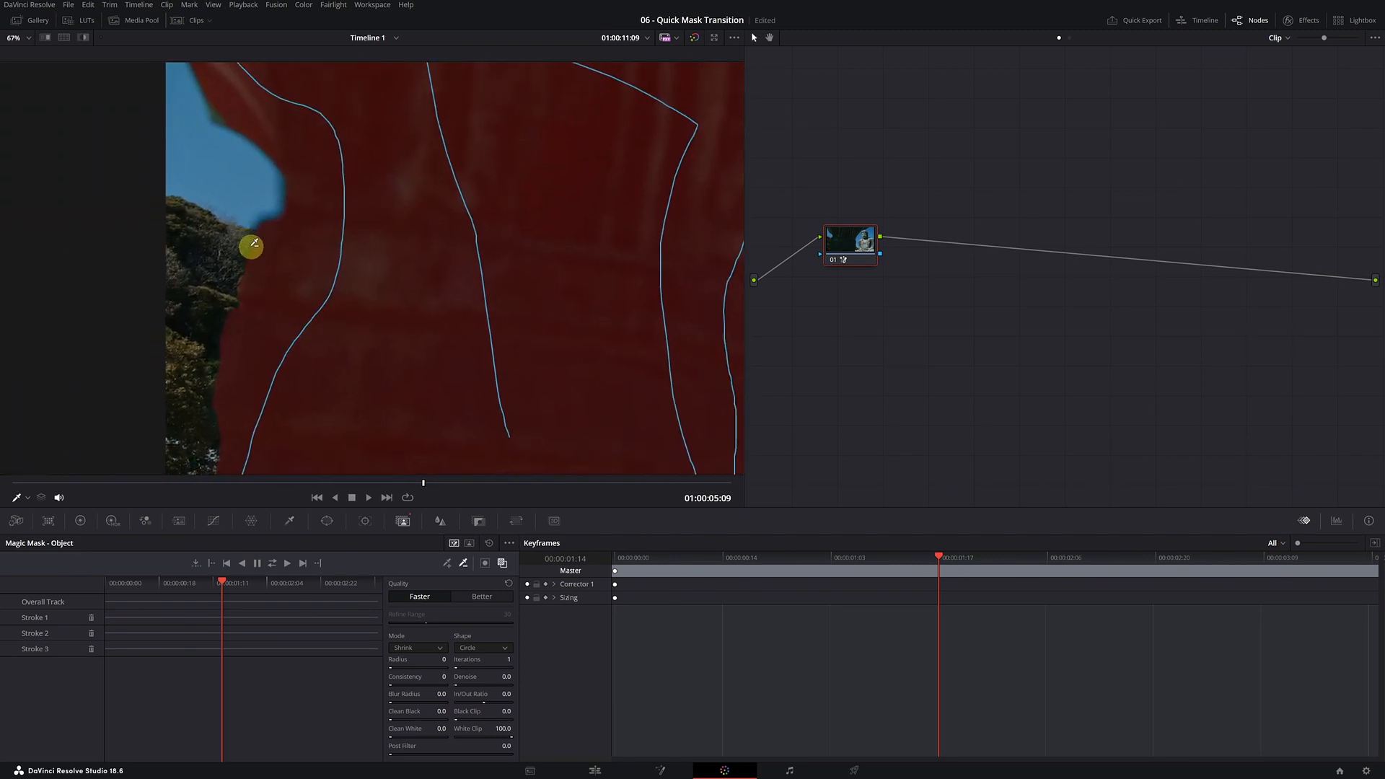
click(482, 598)
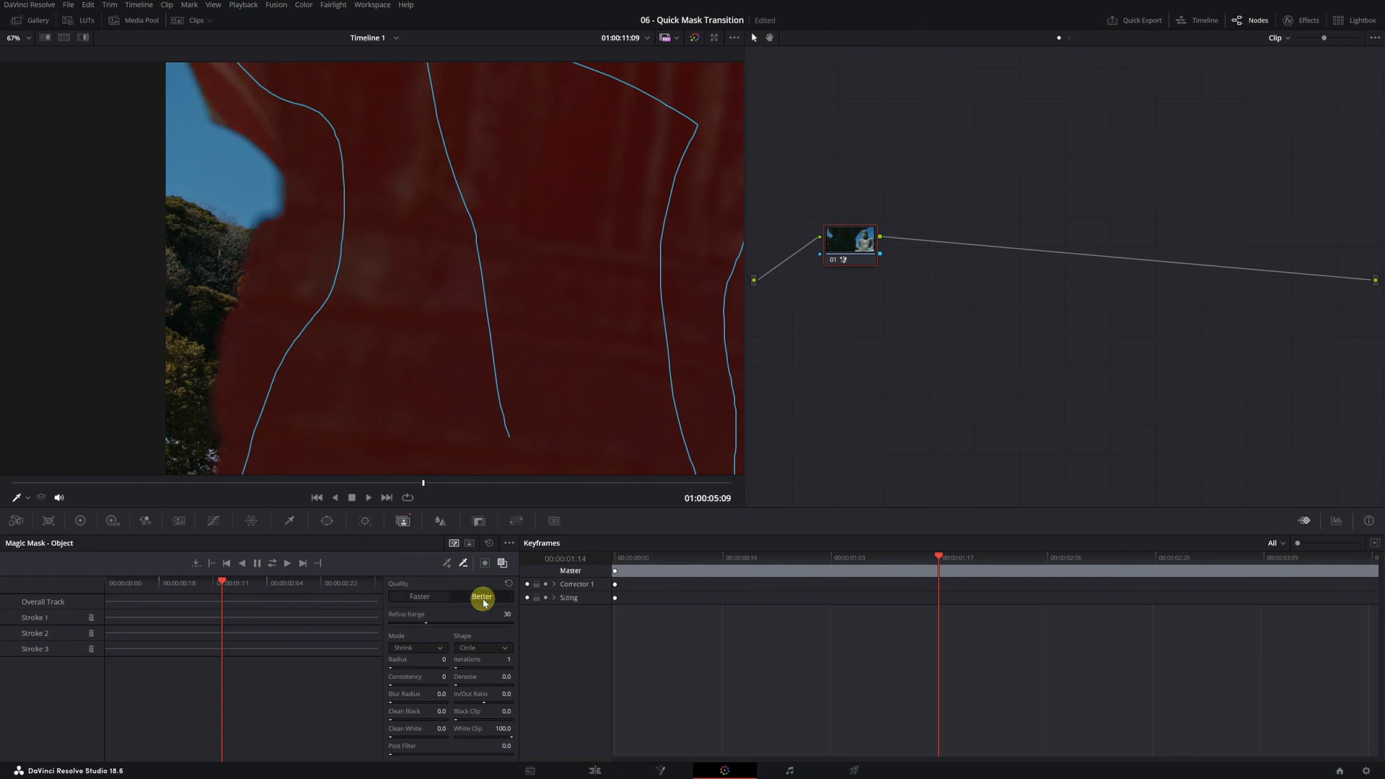
scroll(536, 283, down, 2)
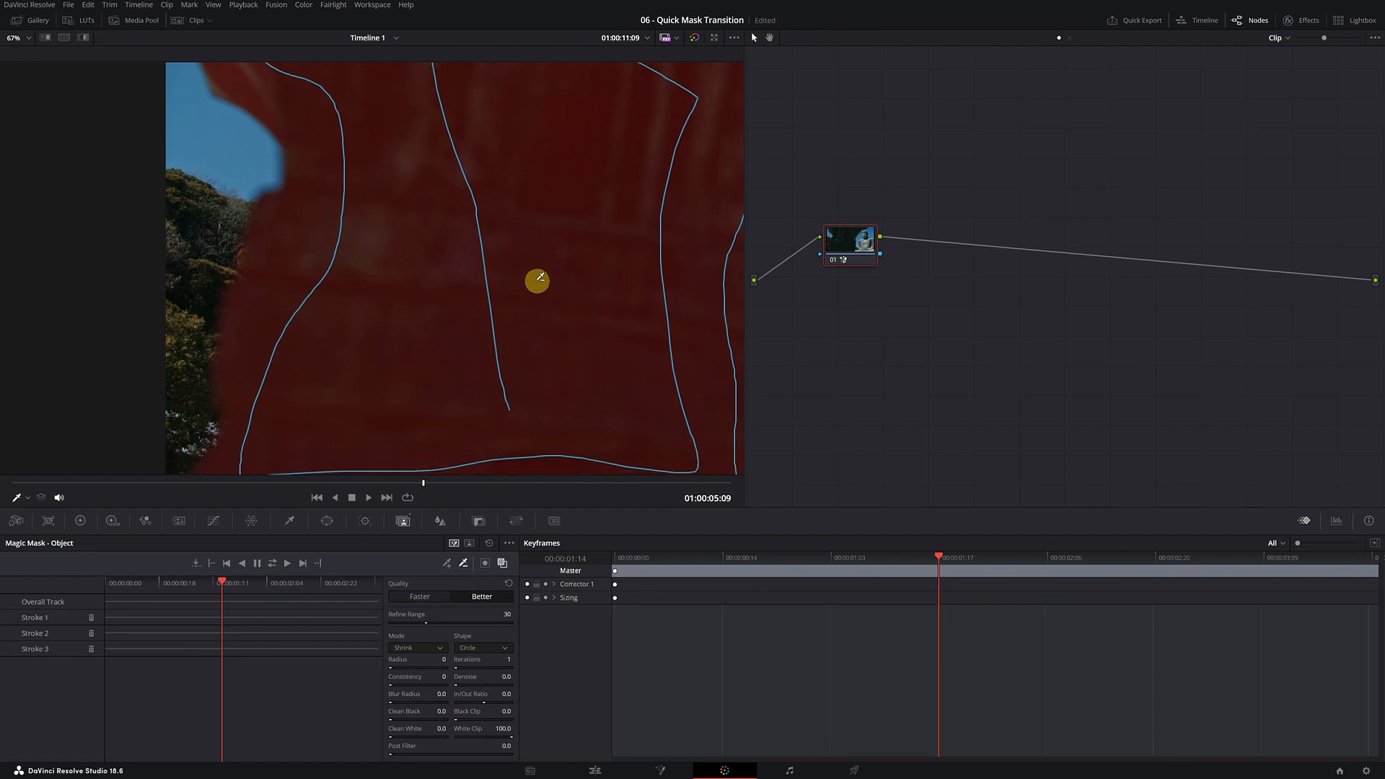
scroll(409, 269, down, 2)
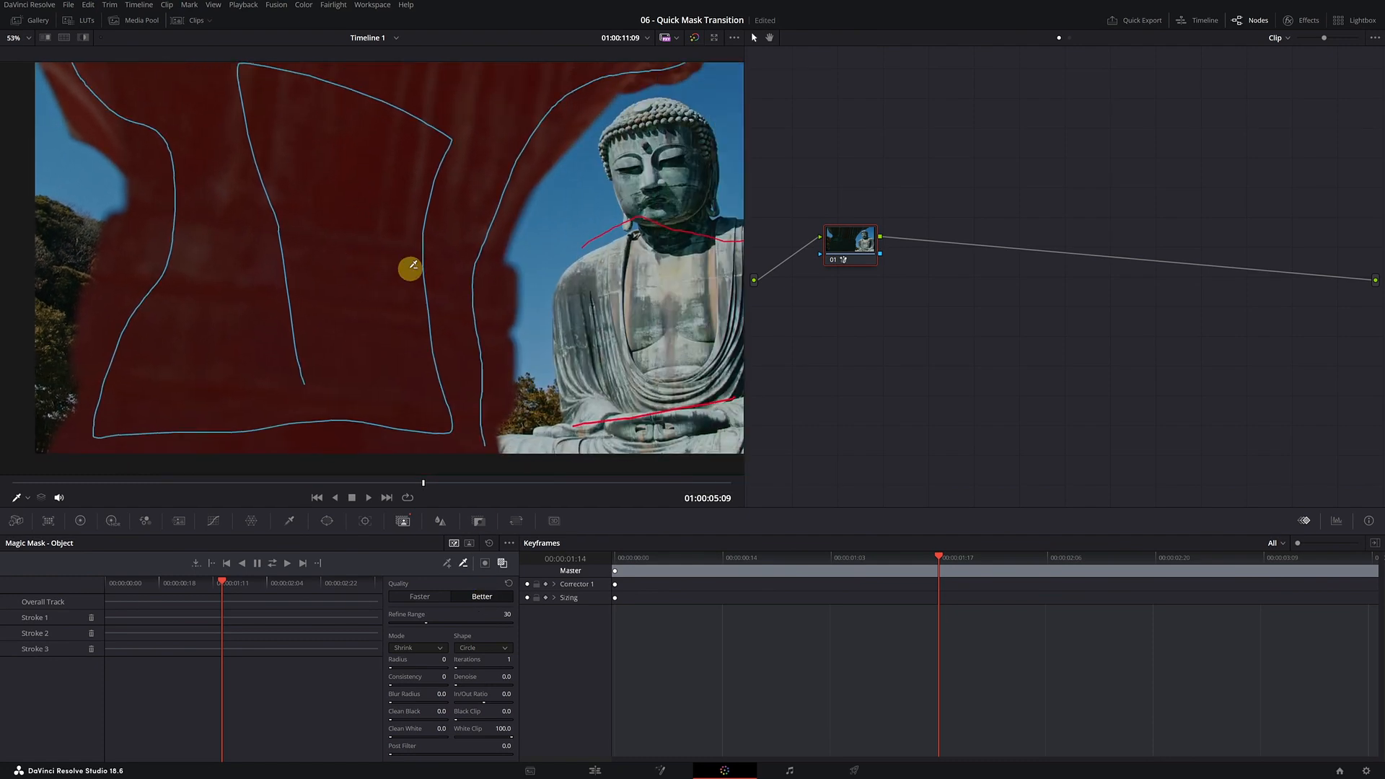
drag(414, 273, 390, 295)
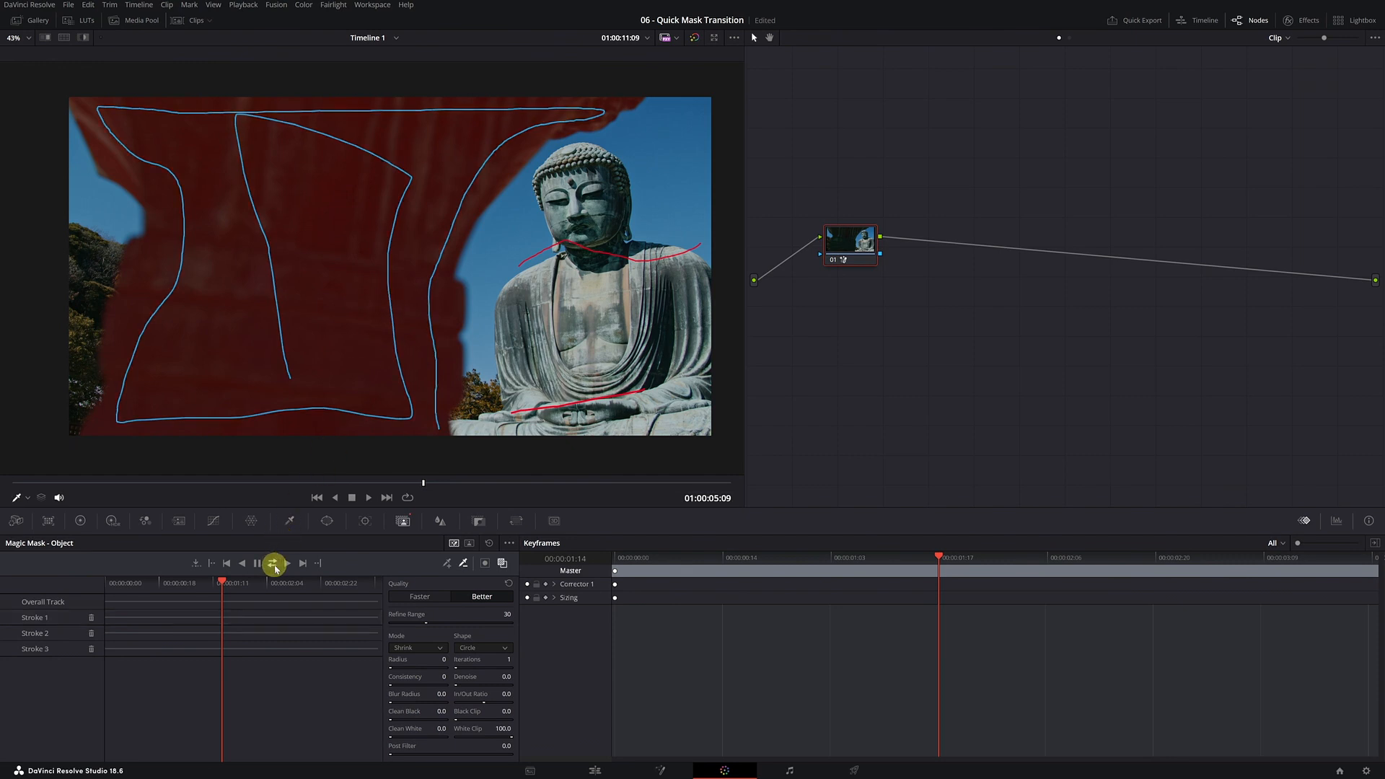
Track the Magic Mask forward and backward through the clip, check its coverage around 01:00:05:11, and hide the mask overlay
click(274, 564)
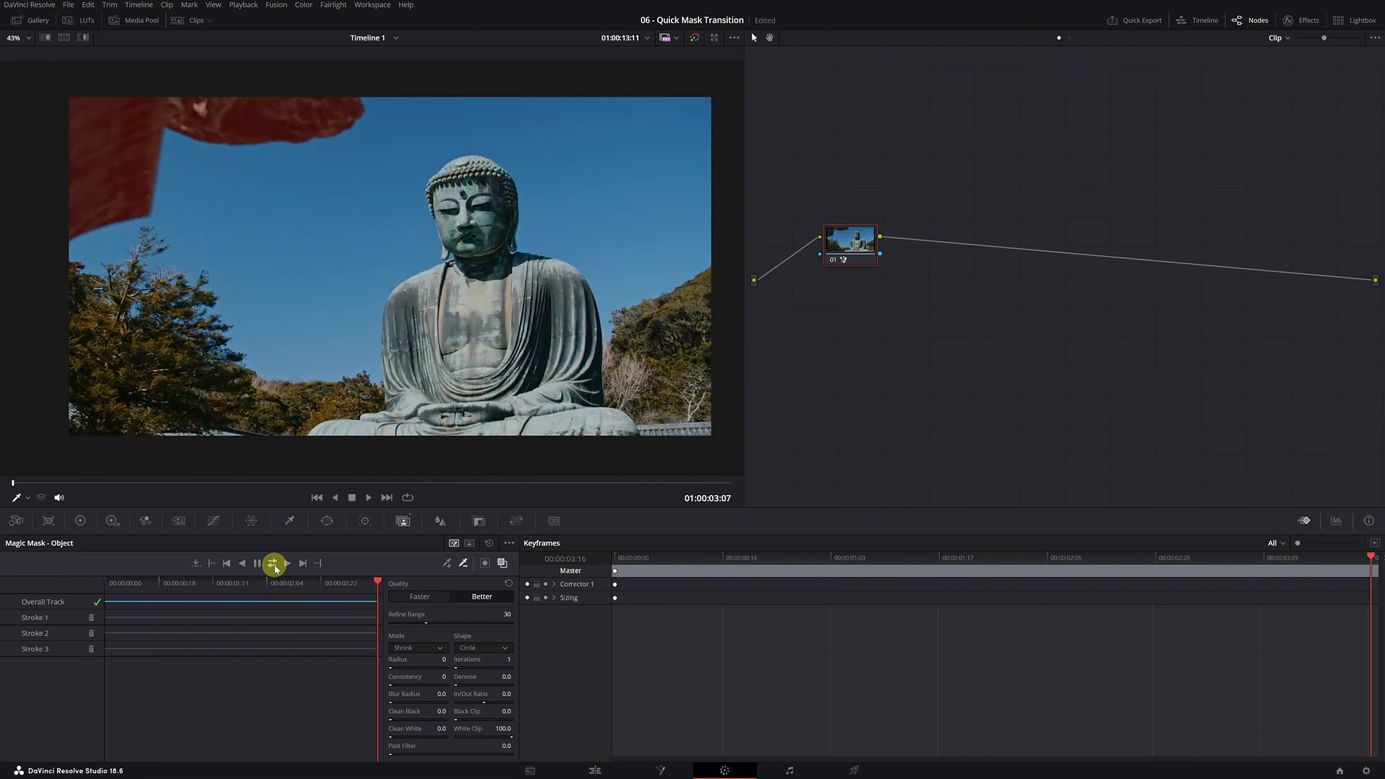
drag(46, 483, 440, 488)
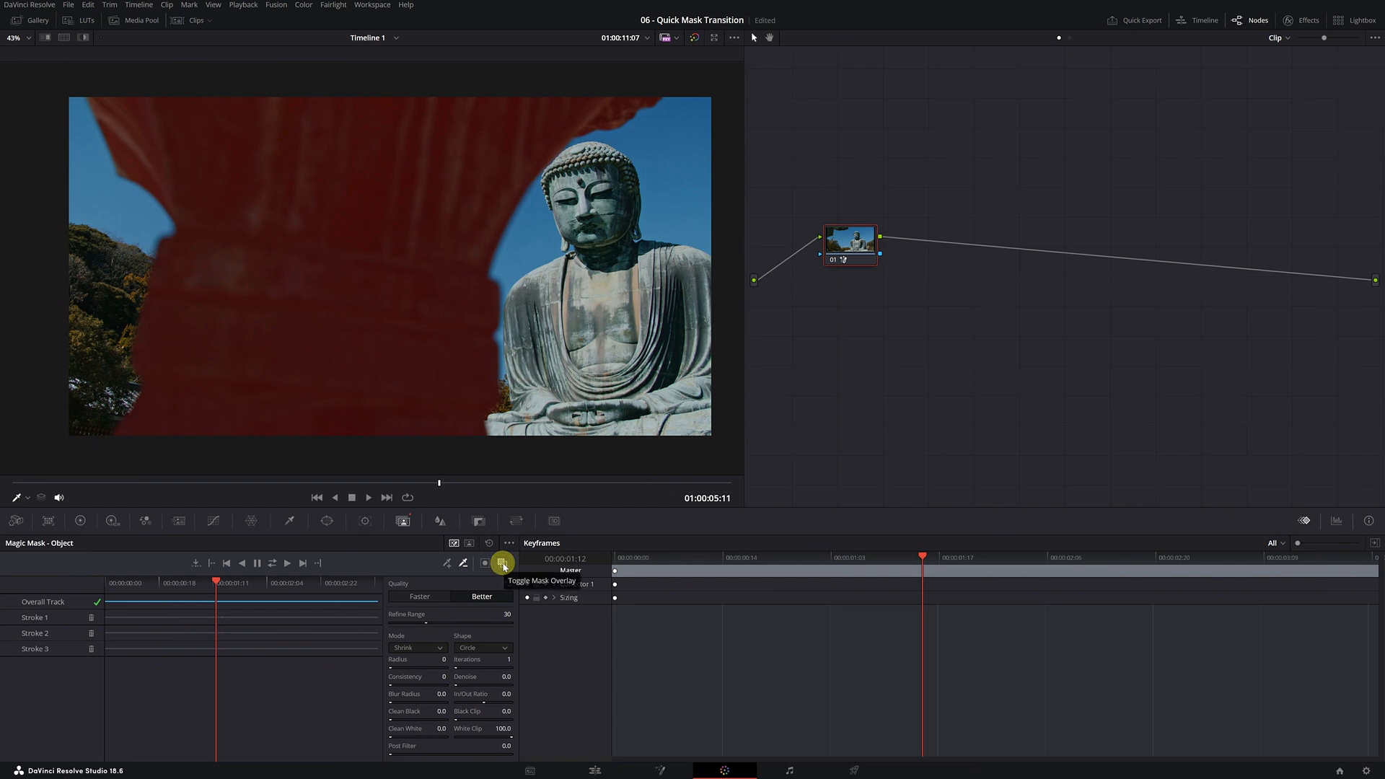
click(502, 564)
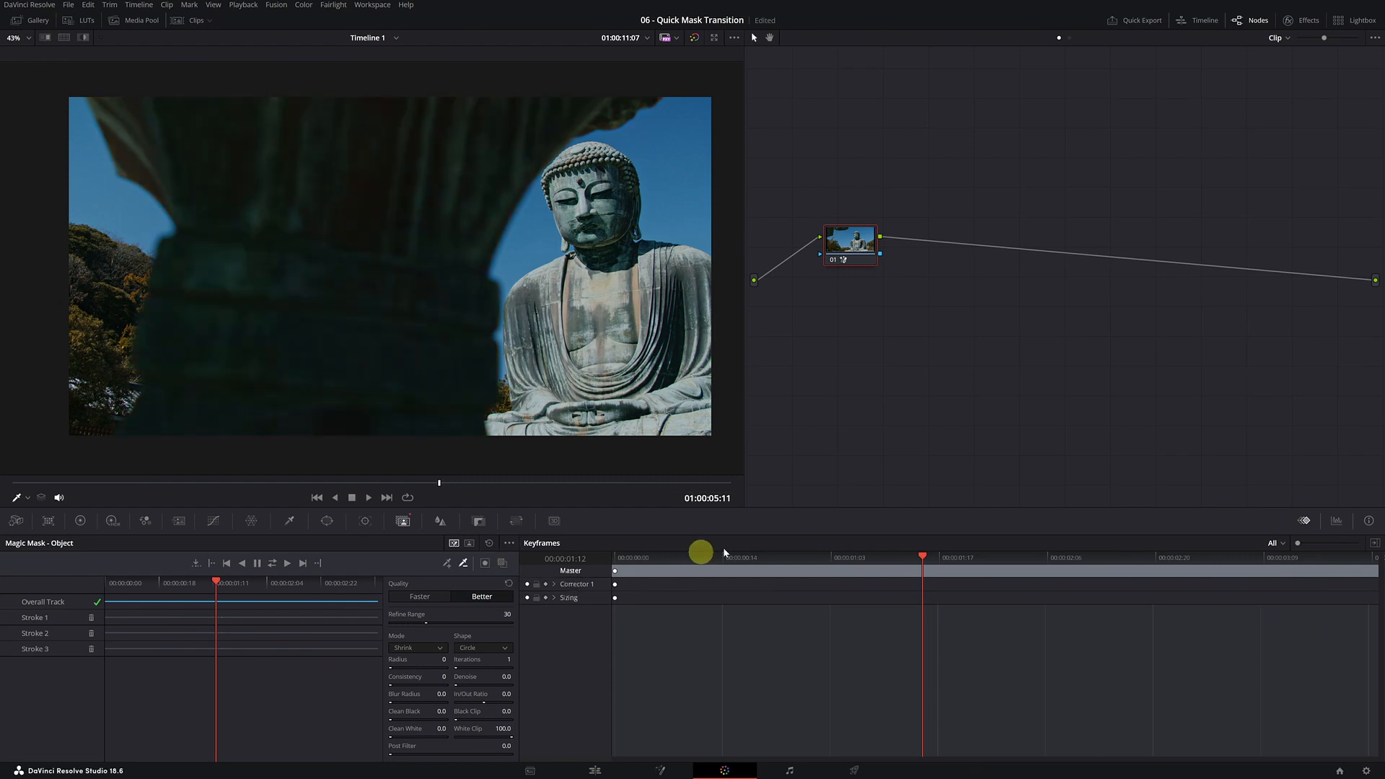
Add an alpha output to the node graph, connect node 01's mask output to it, and return to the Edit page
right_click(1033, 361)
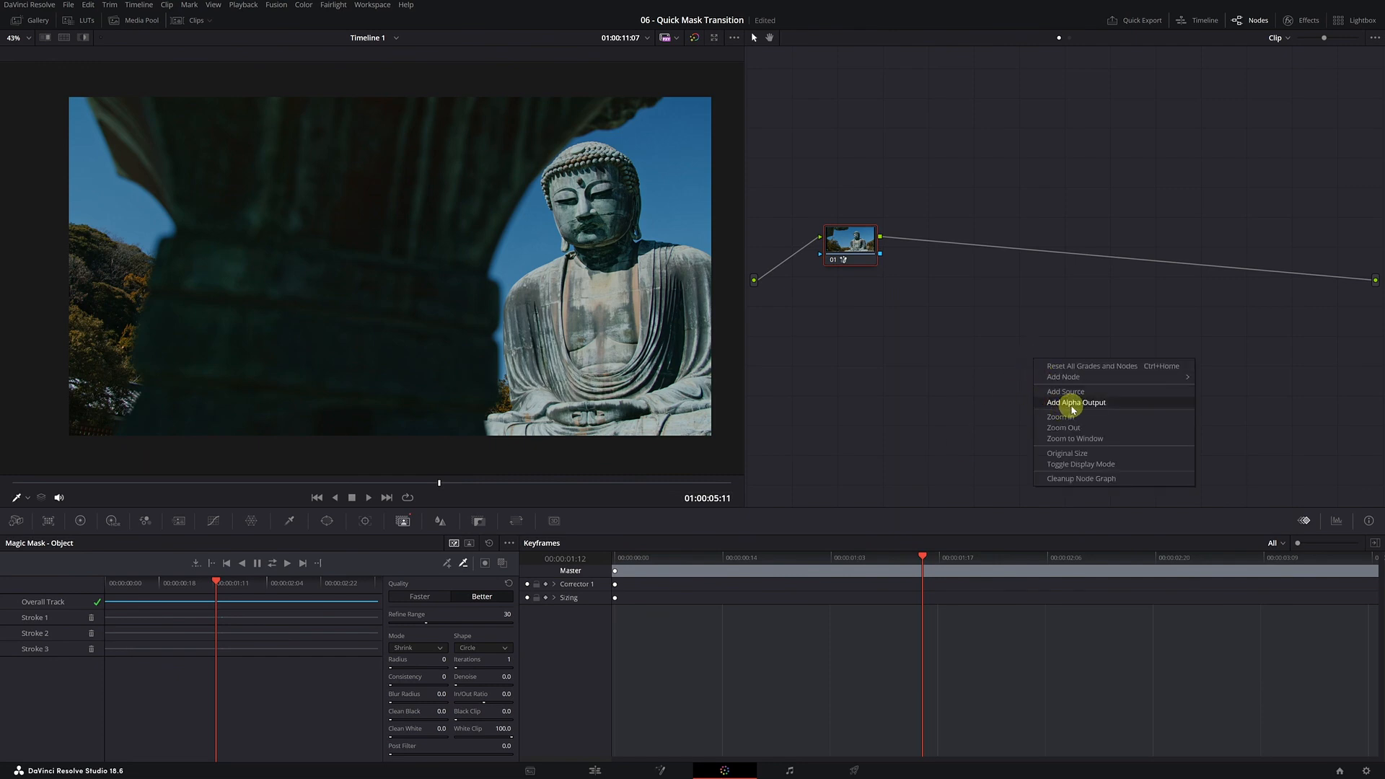
click(1073, 404)
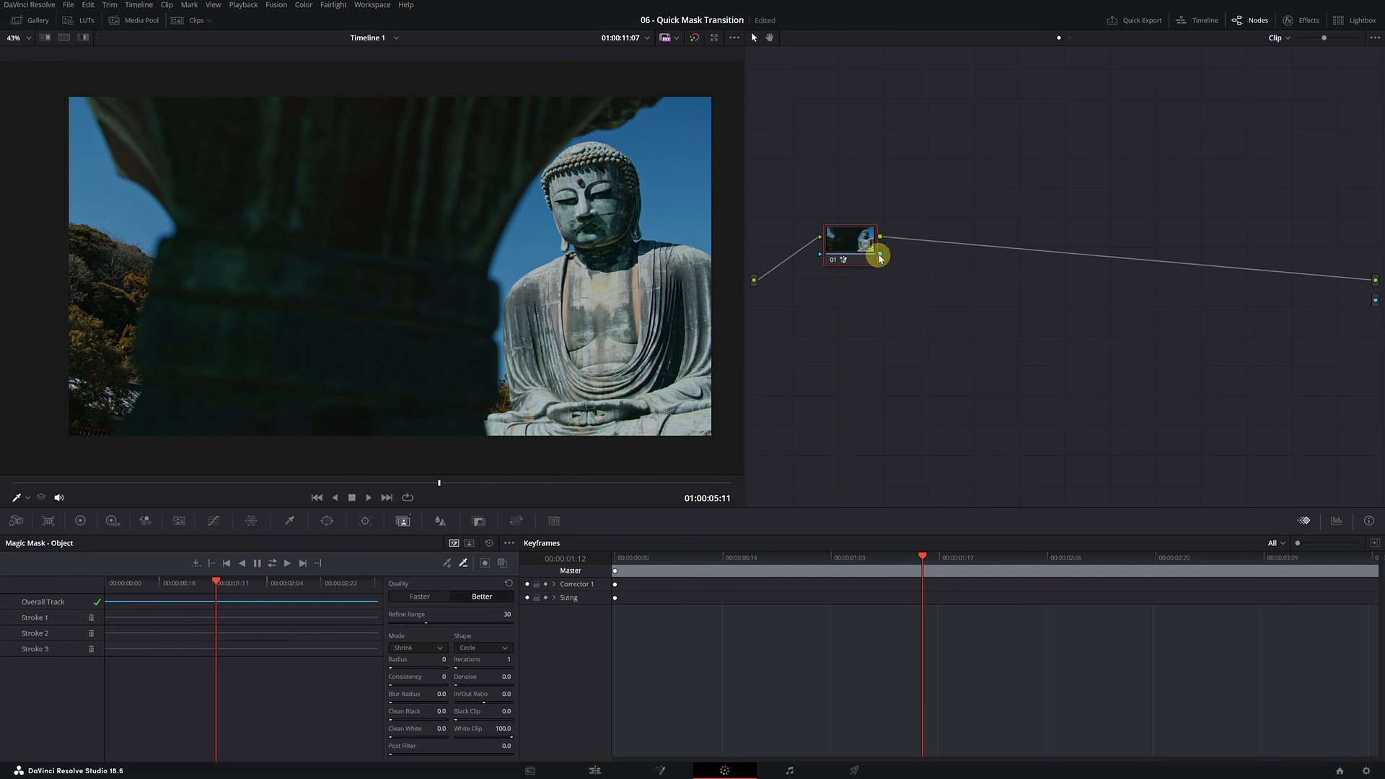
drag(880, 256, 1376, 301)
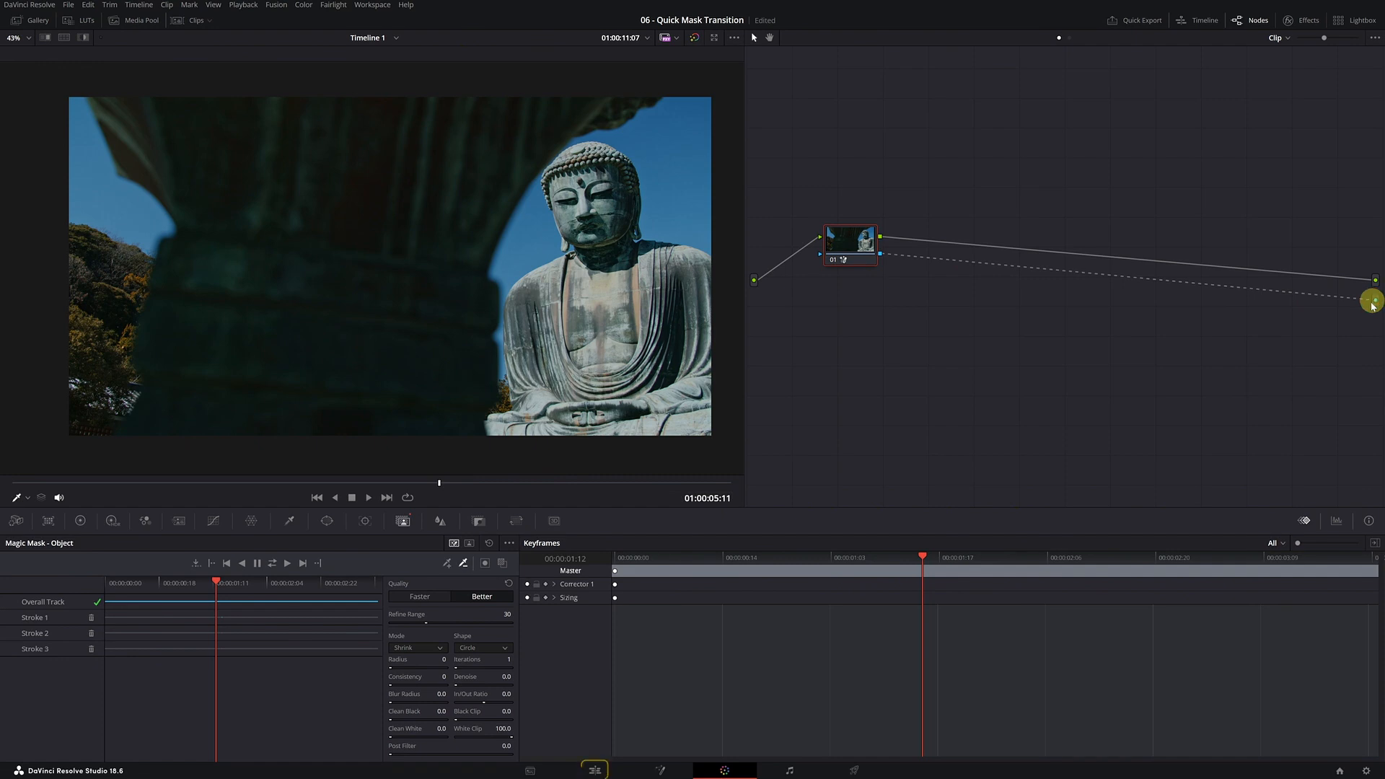
click(595, 771)
Move the Video 1 copy of 2.mov away from beneath the masked clip to check the cutout, and undo the move
click(404, 648)
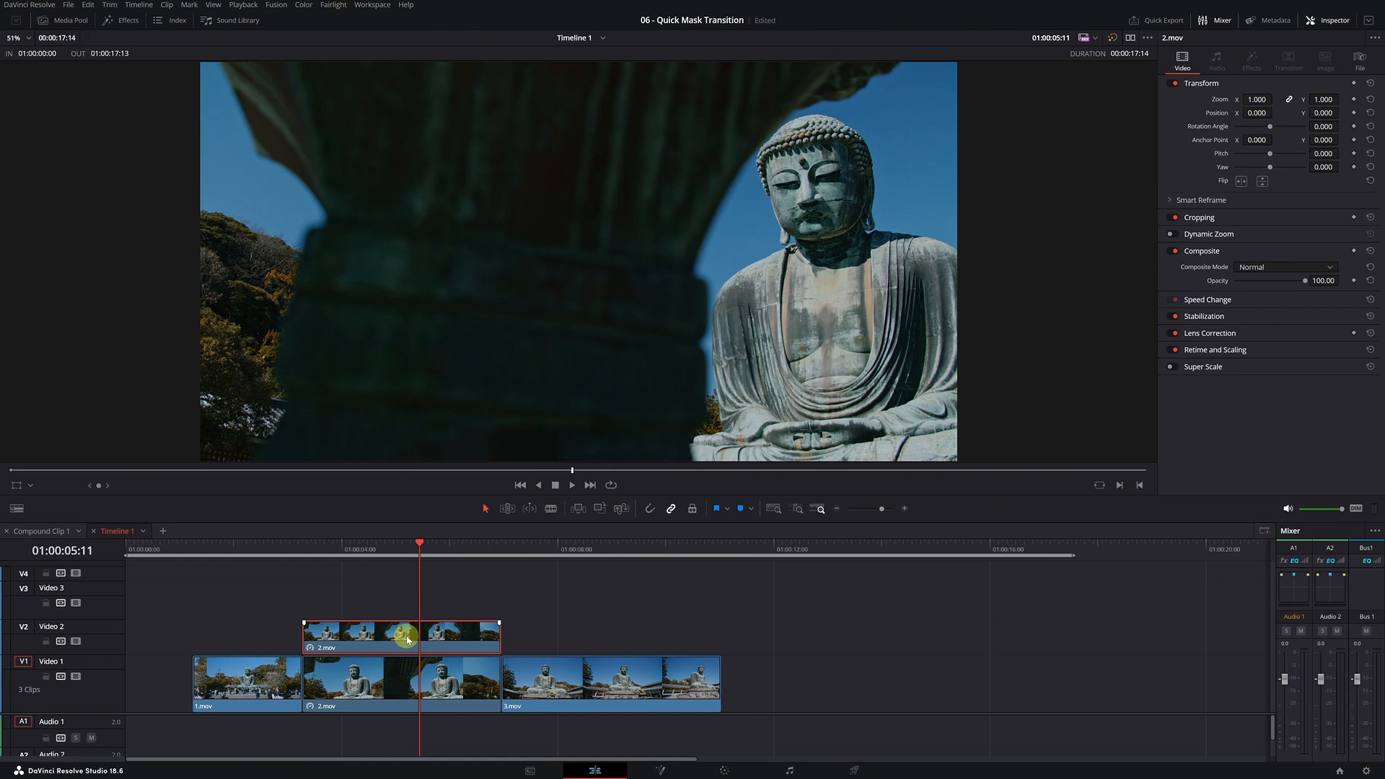
click(404, 692)
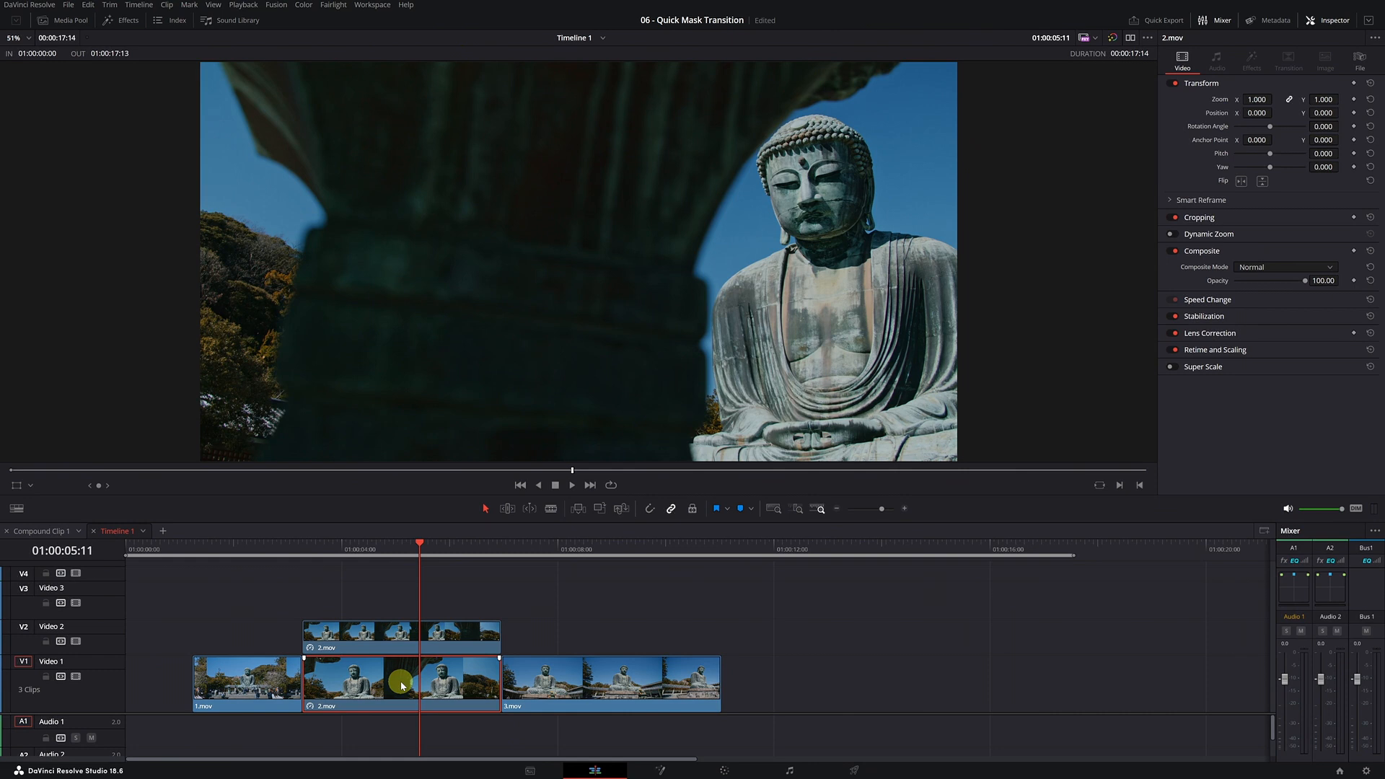
drag(402, 685, 771, 595)
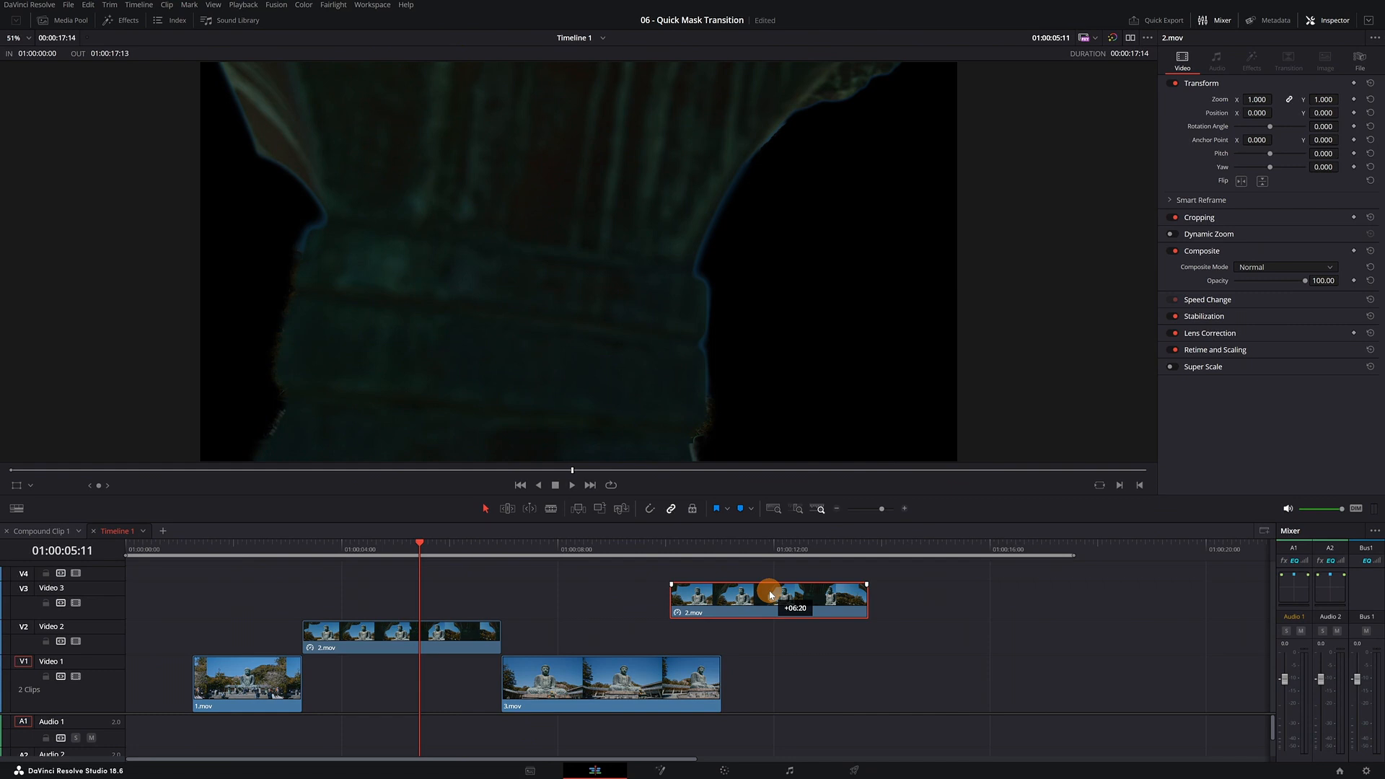
drag(771, 595, 624, 637)
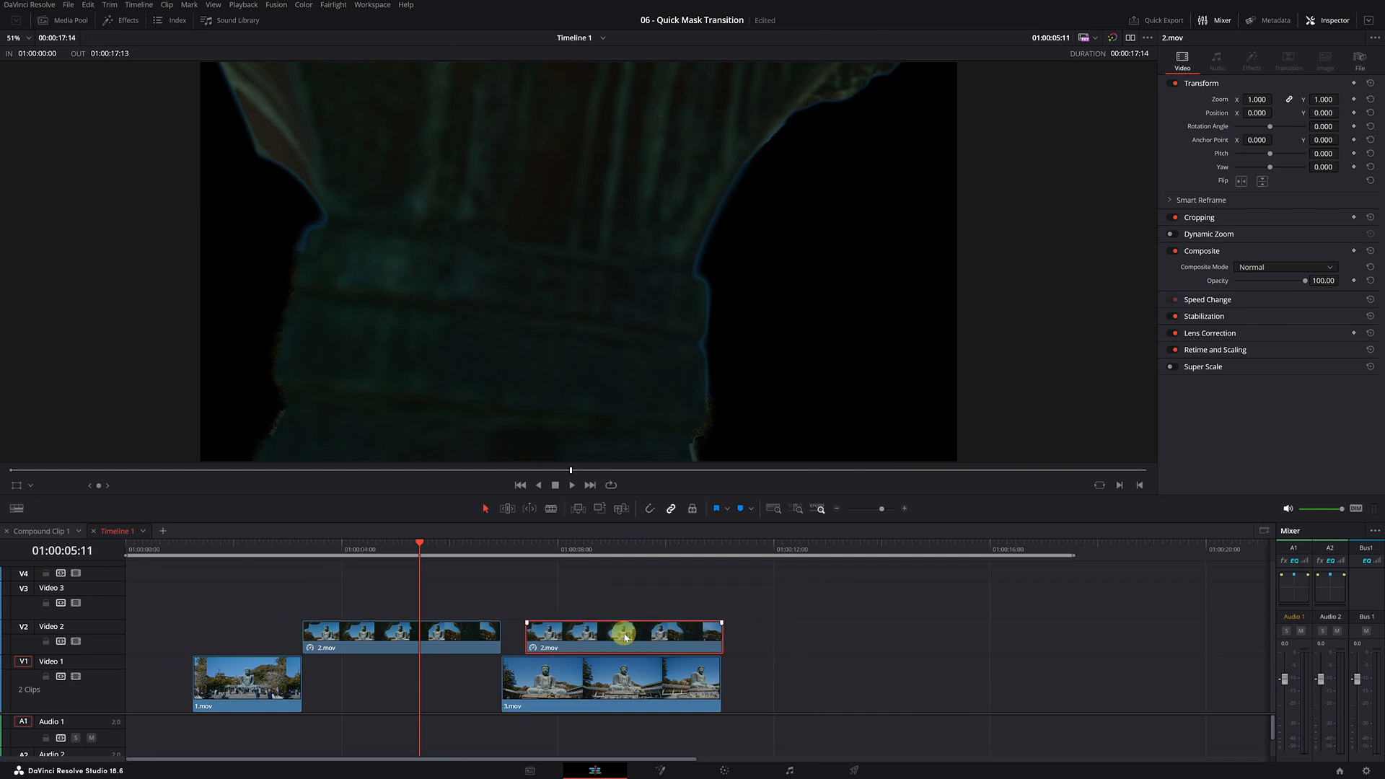
key(ctrl+z)
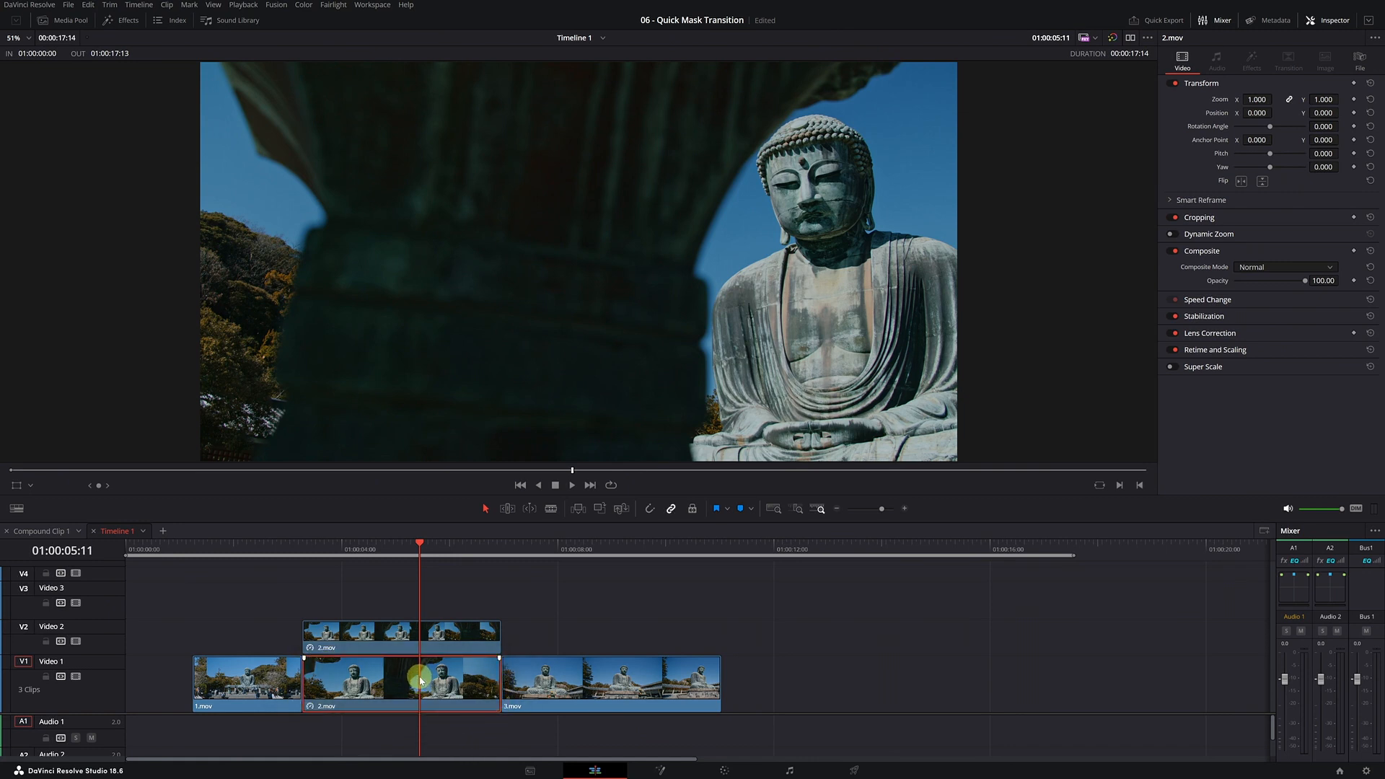
On the Video 1 copy of 2.mov, add a Crop Left keyframe of 0 at 01:00:05:03, just before background appears behind the structure
drag(569, 470, 545, 475)
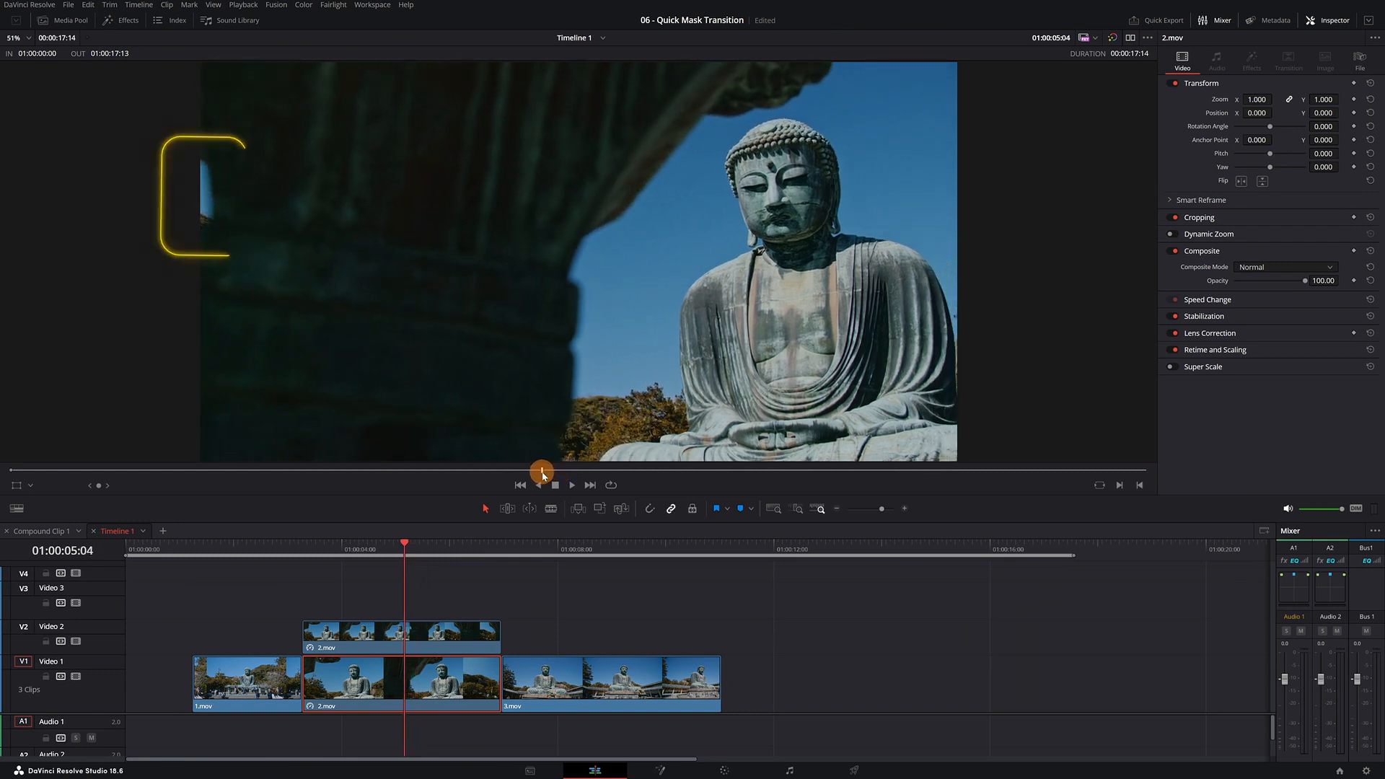
drag(543, 475, 539, 473)
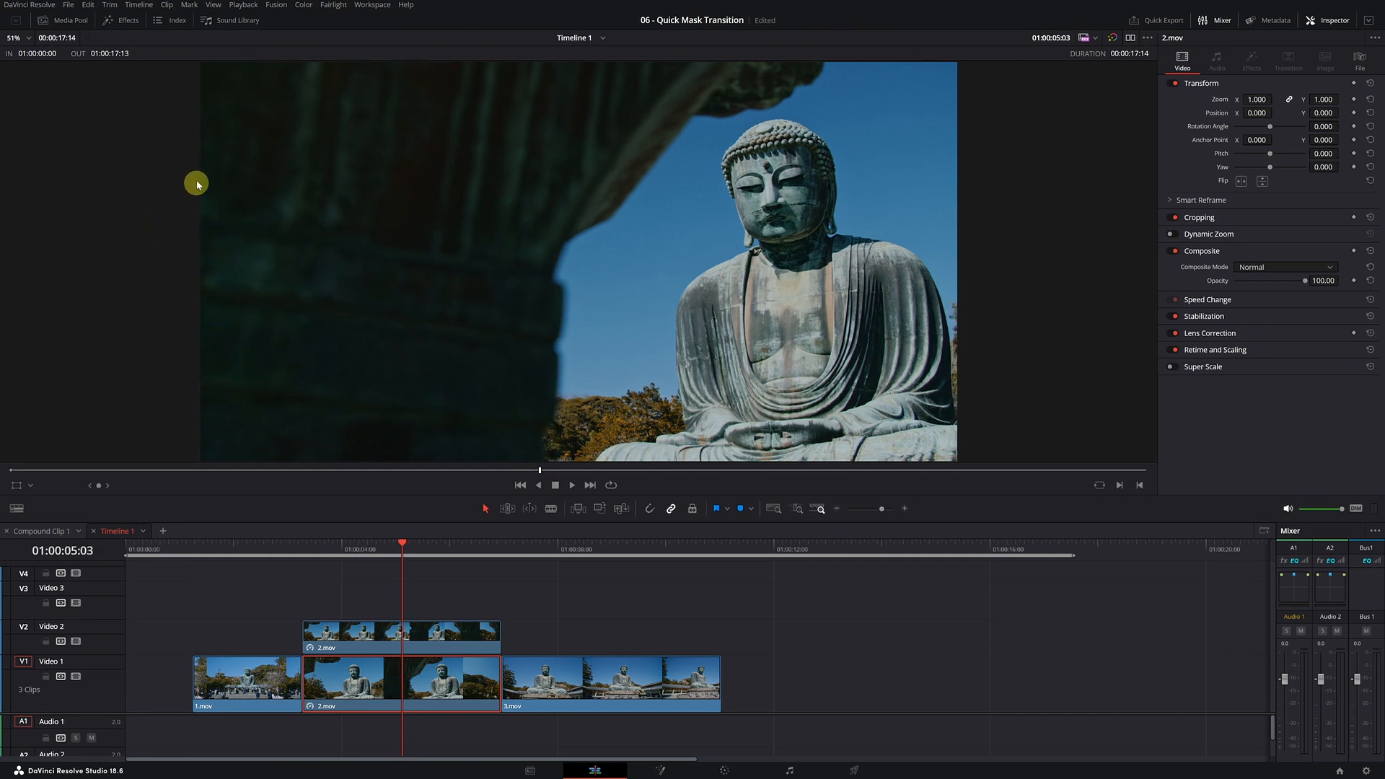
click(1199, 218)
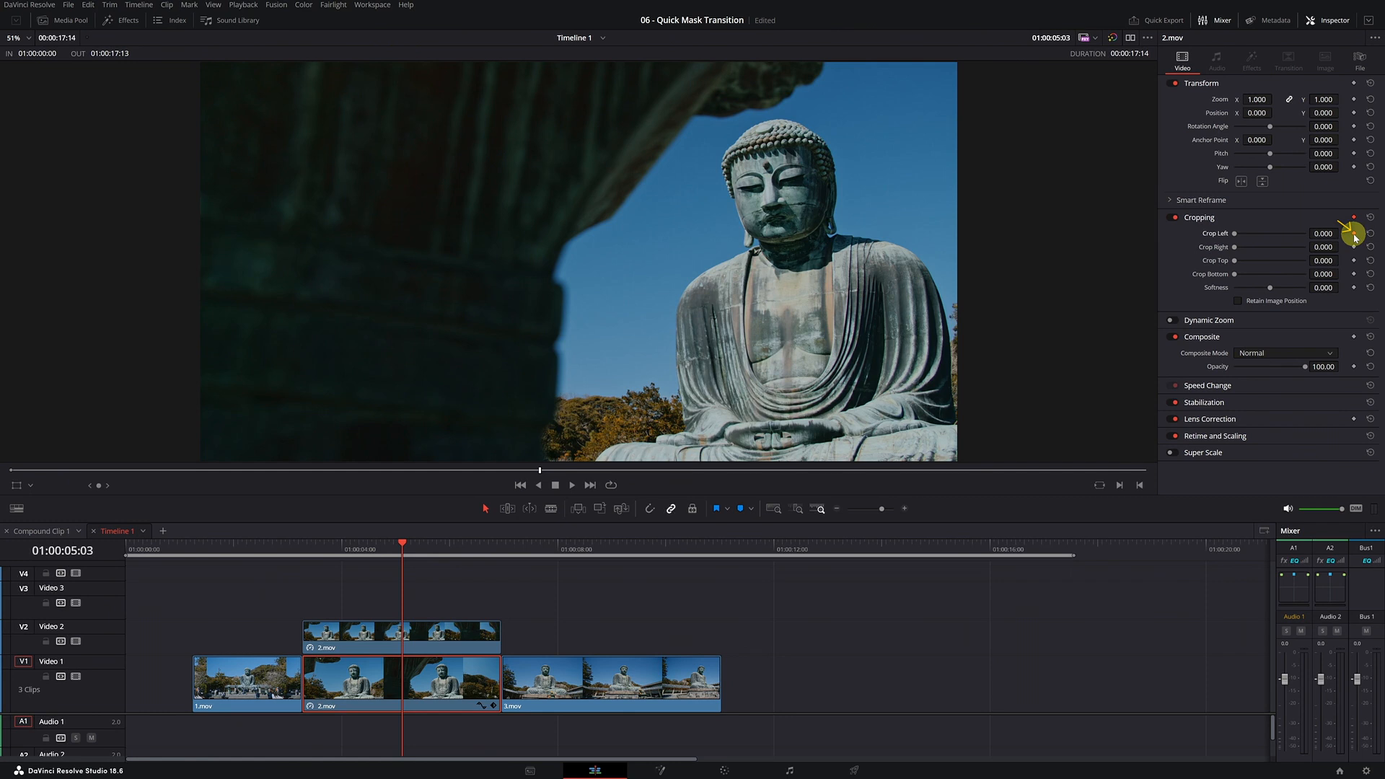
Keyframe the lower 2.mov's Crop Left to 1348 at 01:00:05:15 and to 3525 at 01:00:06:06, keeping the edge behind the structure
click(407, 545)
drag(407, 546, 429, 546)
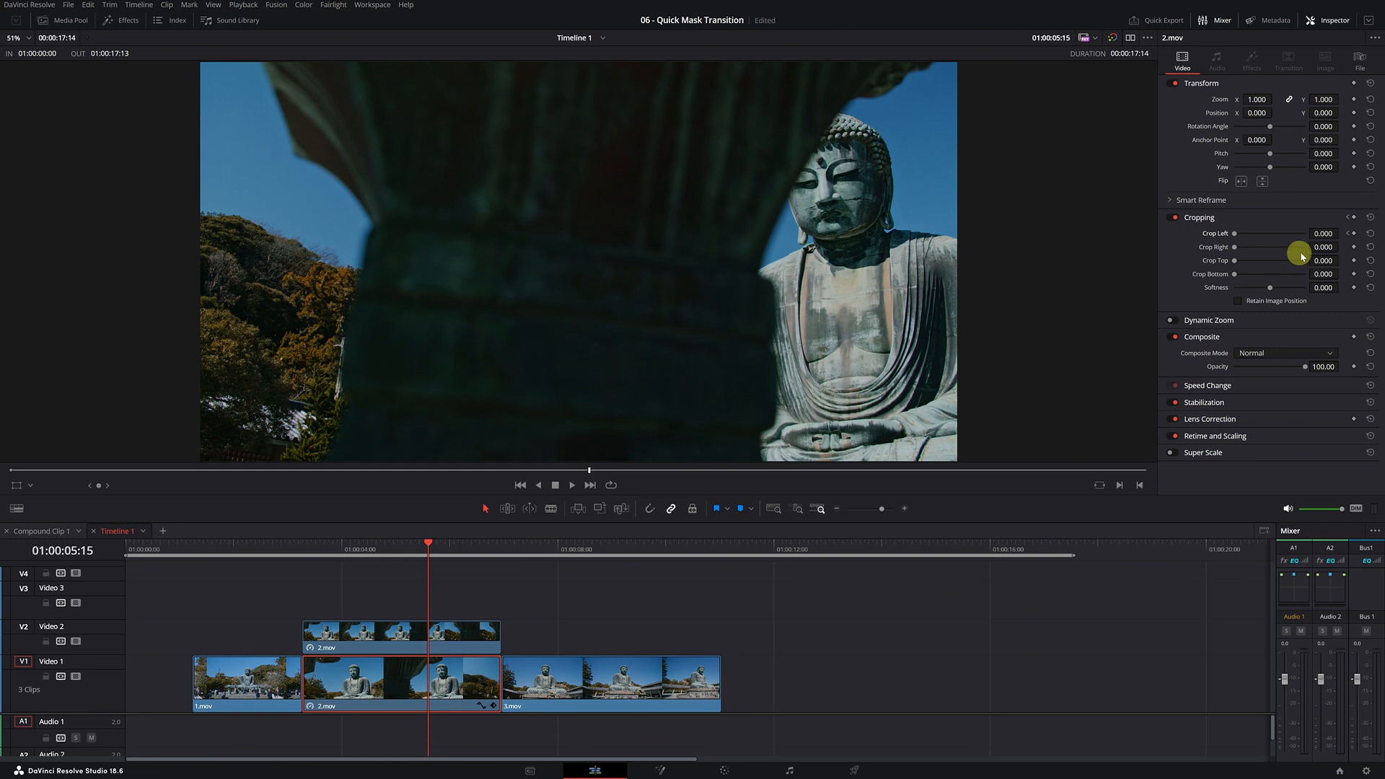
drag(1324, 233, 1360, 385)
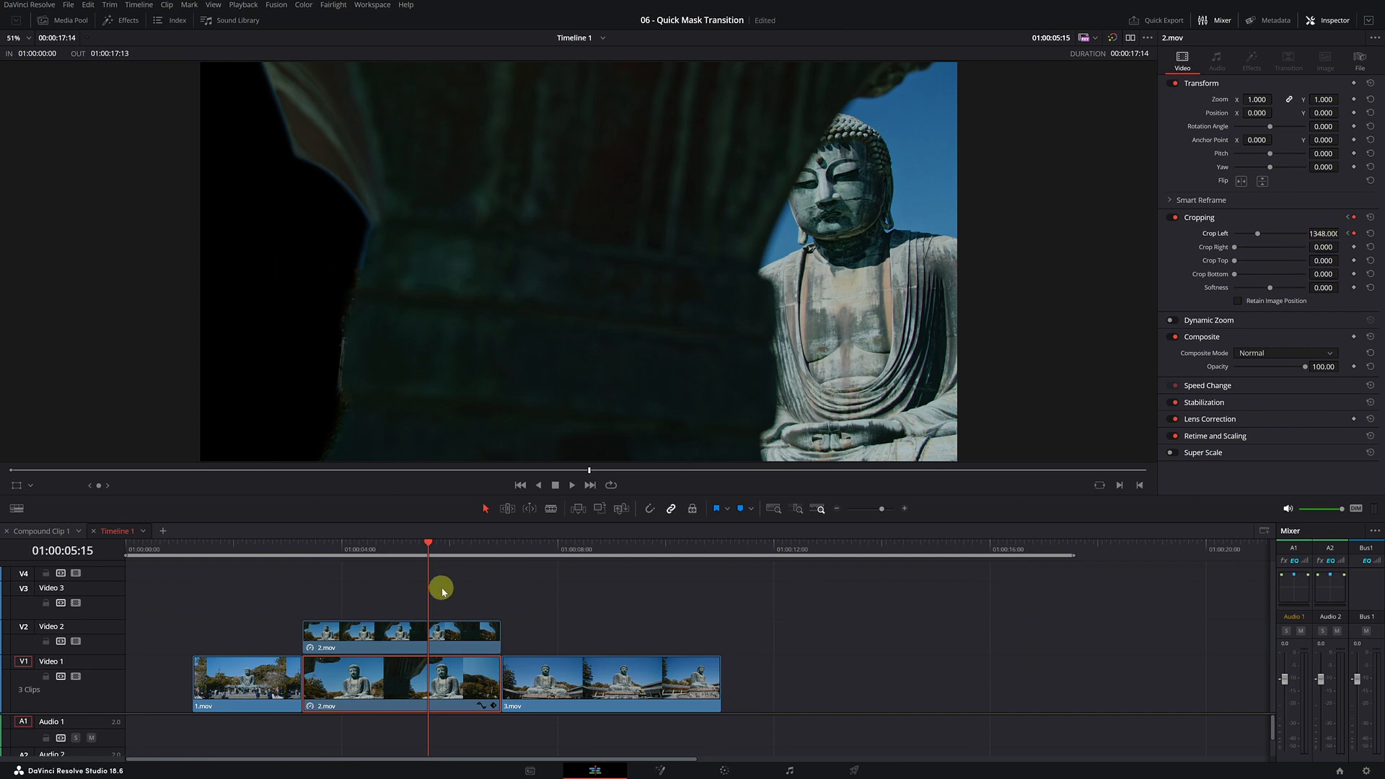
drag(436, 550, 464, 554)
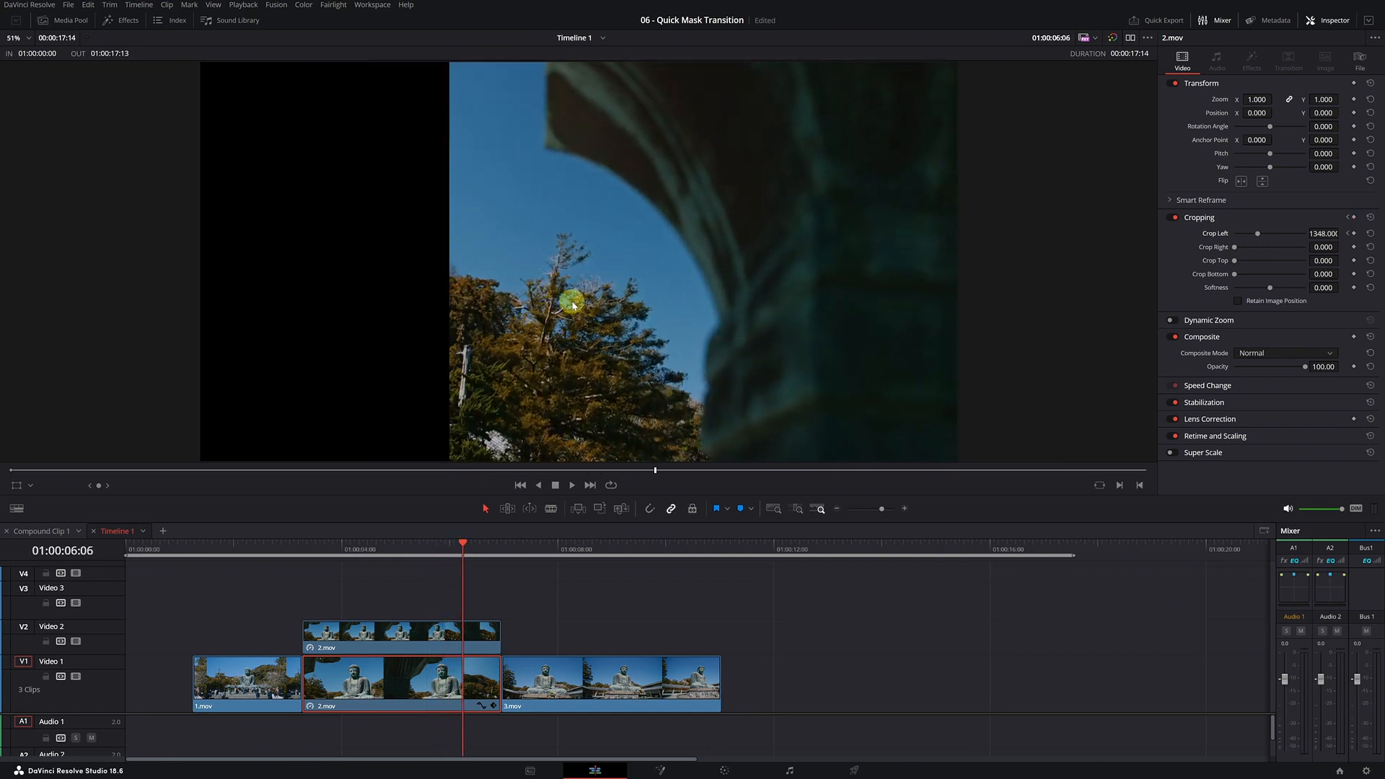
drag(1321, 233, 712, 392)
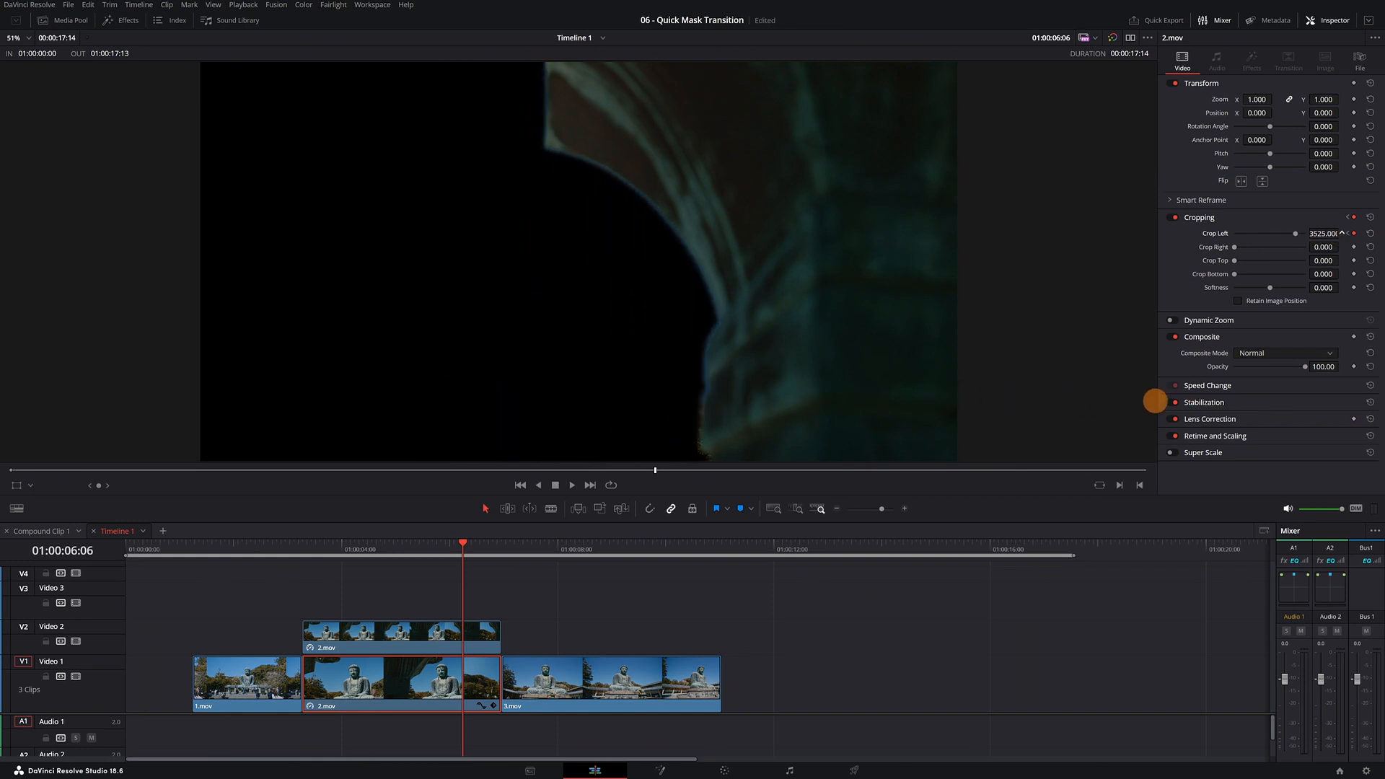
drag(1283, 406, 1281, 410)
Keyframe the lower 2.mov's Crop Left to 3949 at 01:00:06:11 and extend the crop to 4096 by 01:00:06:15
drag(332, 552, 475, 563)
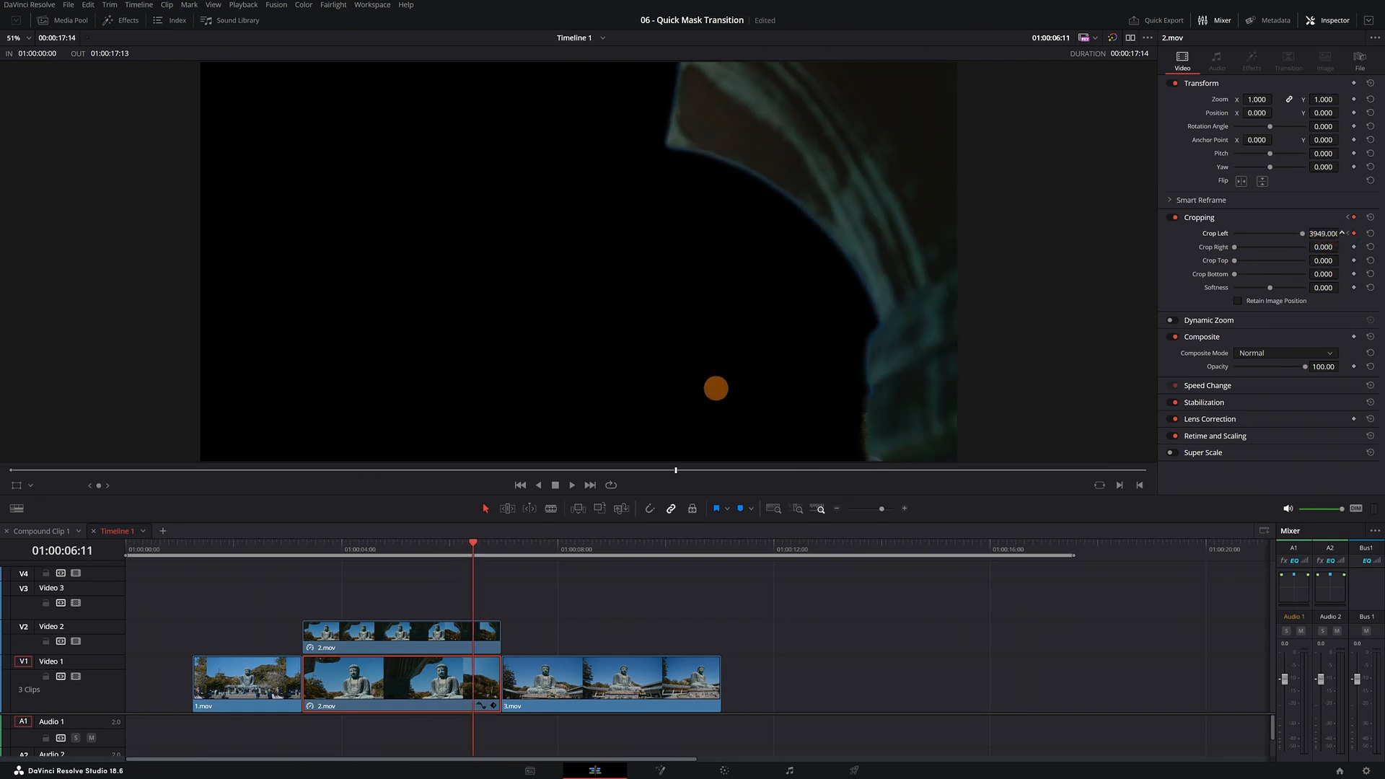
click(478, 545)
mouse_move(477, 547)
mouse_down()
mouse_move(358, 543)
mouse_move(482, 539)
mouse_up()
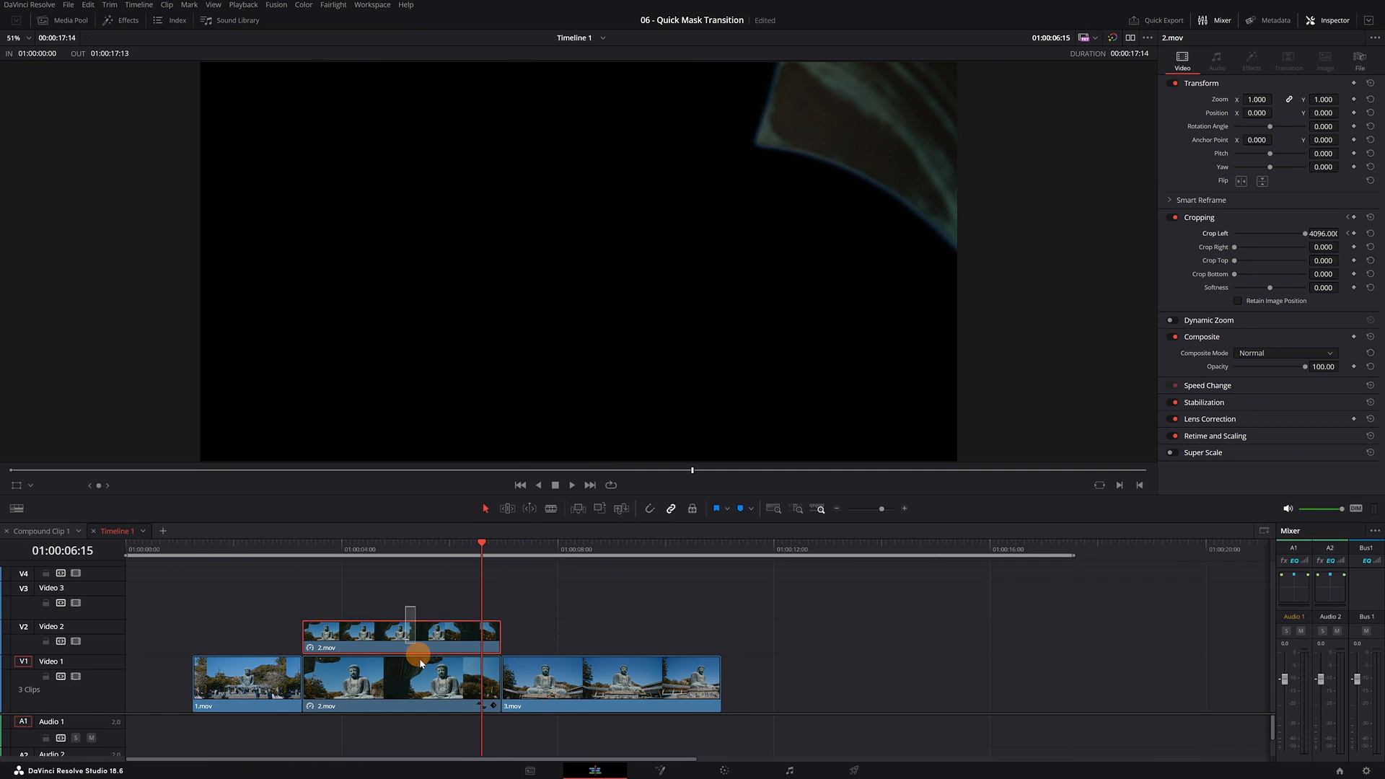
Move both 2.mov clips up one track together and slide 3.mov earlier on Video 1 so it lies beneath them
ctrl+click(409, 640)
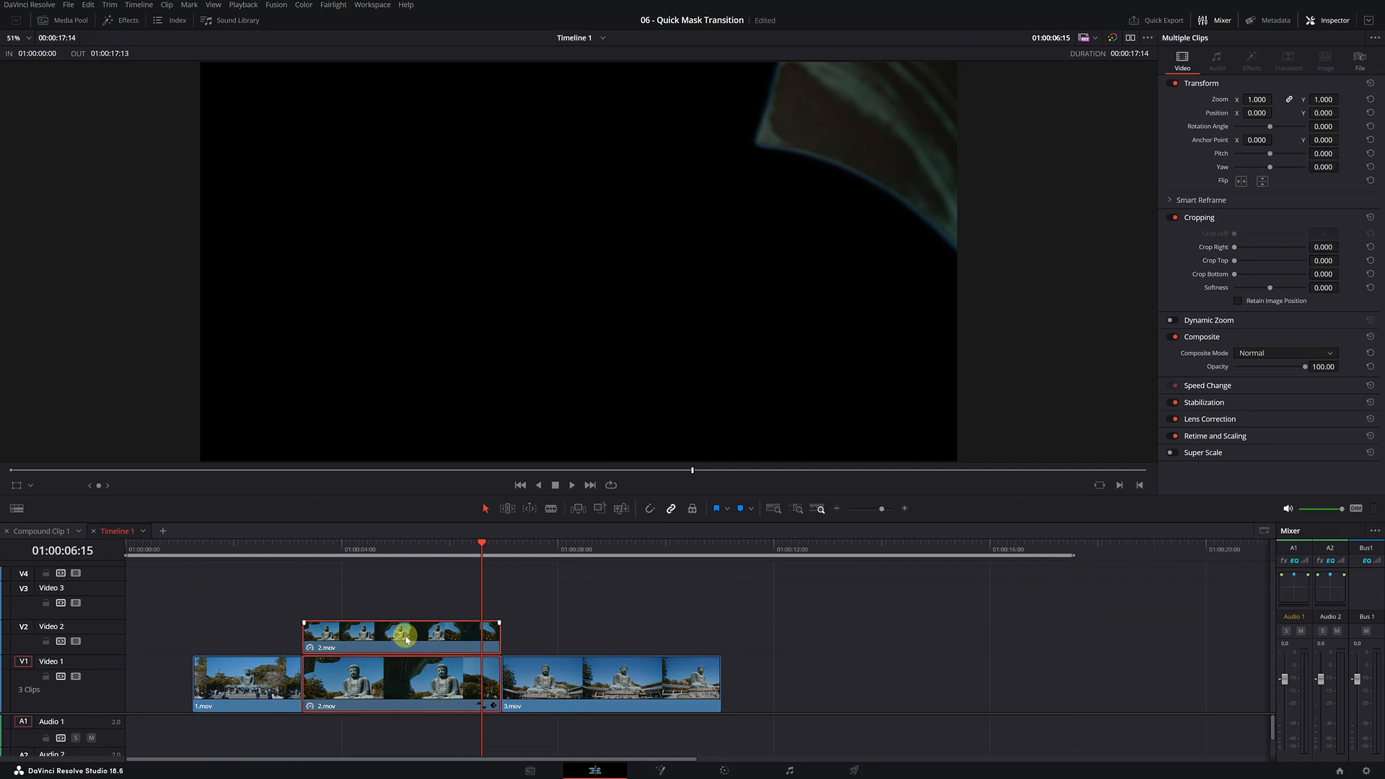
drag(406, 639, 408, 613)
click(543, 669)
drag(546, 678, 416, 678)
Play the sequence from the end of 1.mov to review the masked transition into 3.mov
drag(300, 551, 224, 552)
key(space)
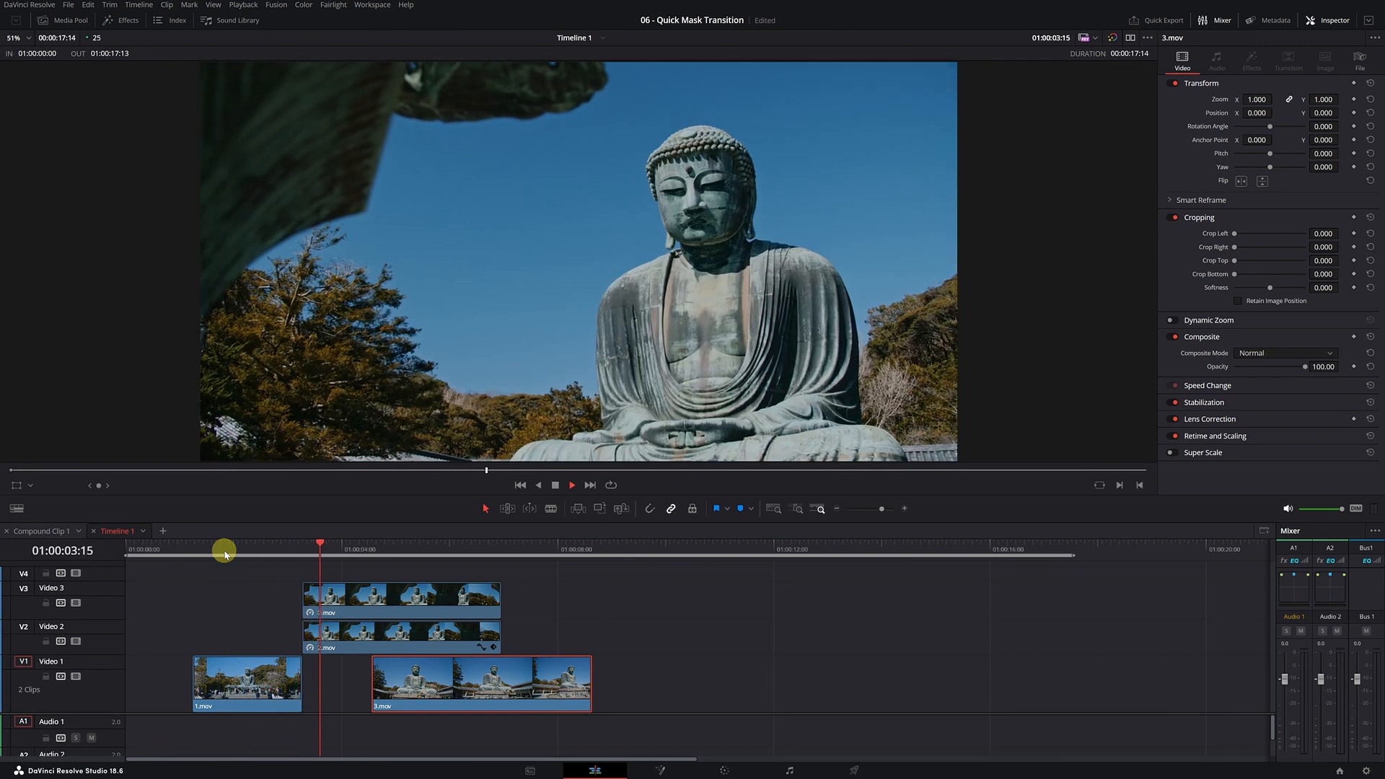